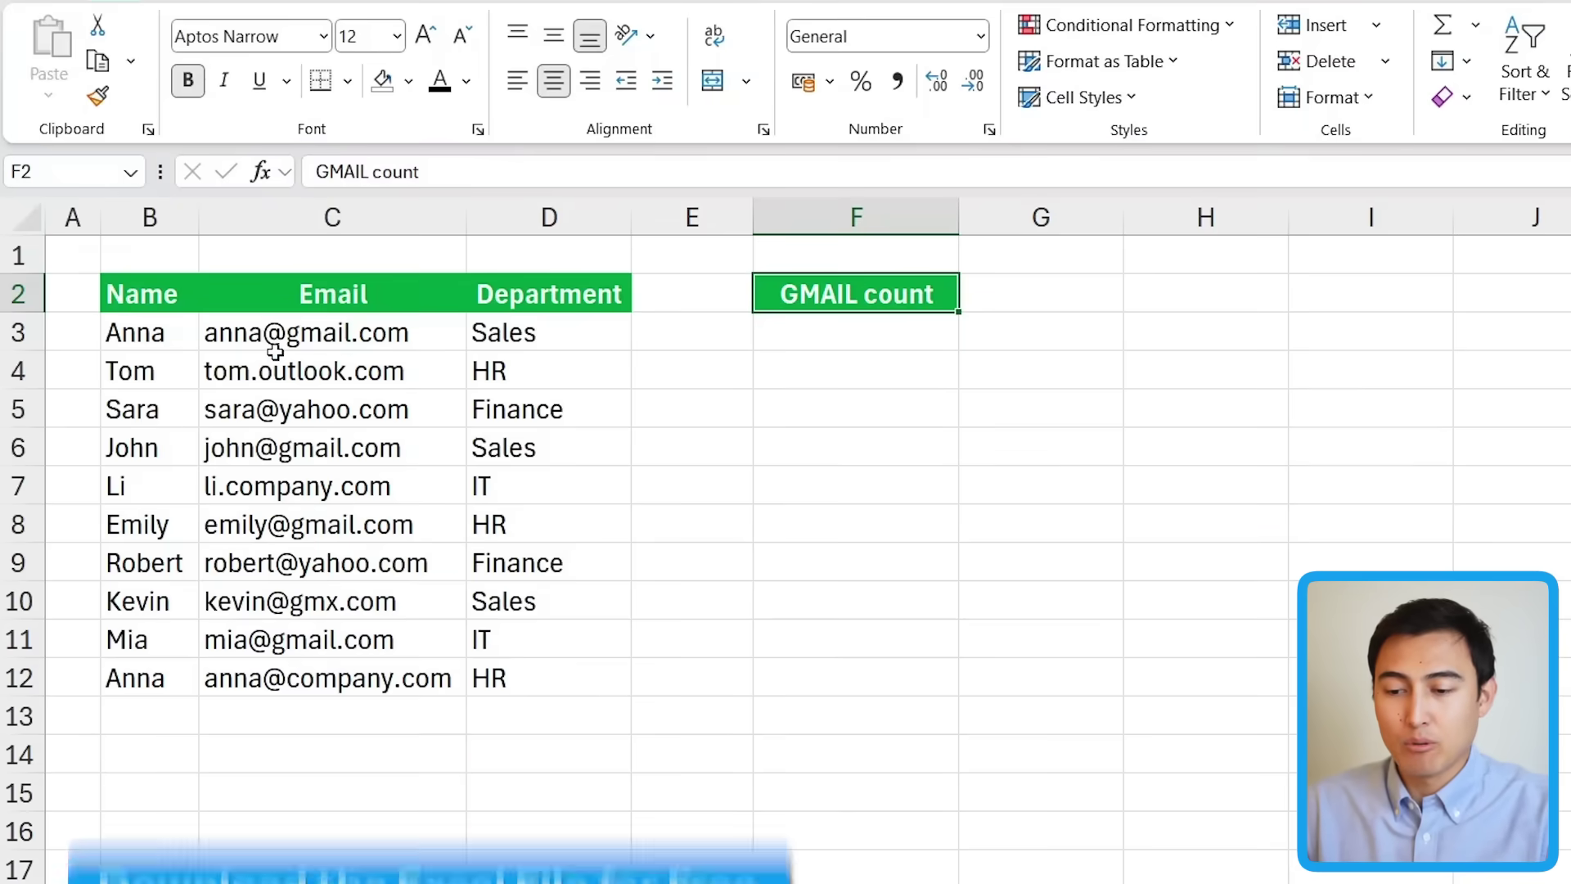
pyautogui.moveTo(426, 332); pyautogui.dragTo(434, 684)
pyautogui.click(845, 358)
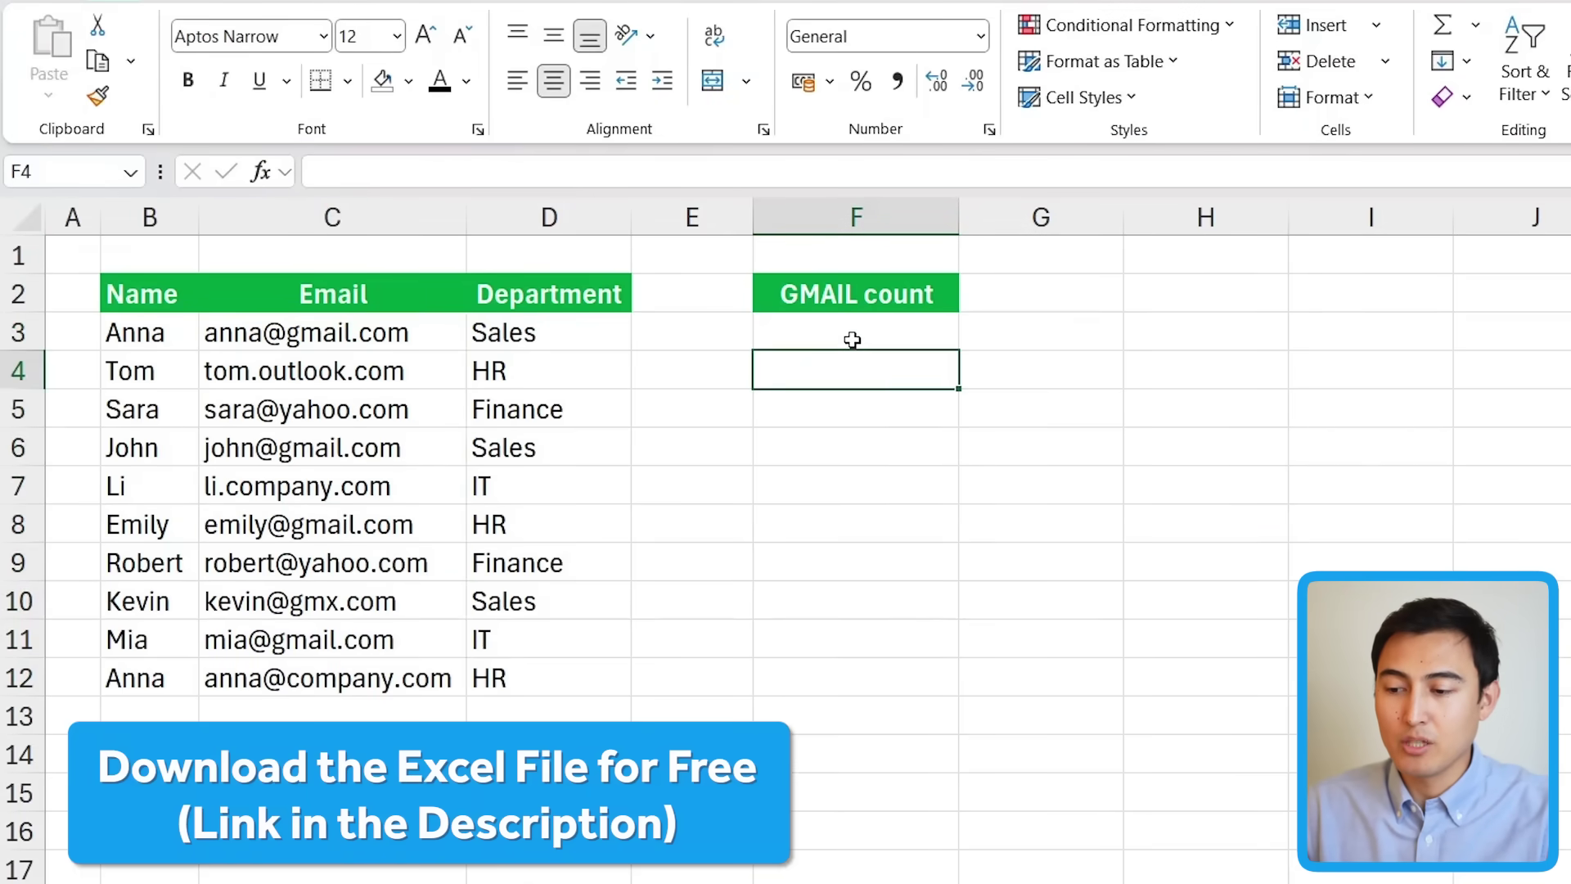
pyautogui.click(851, 336)
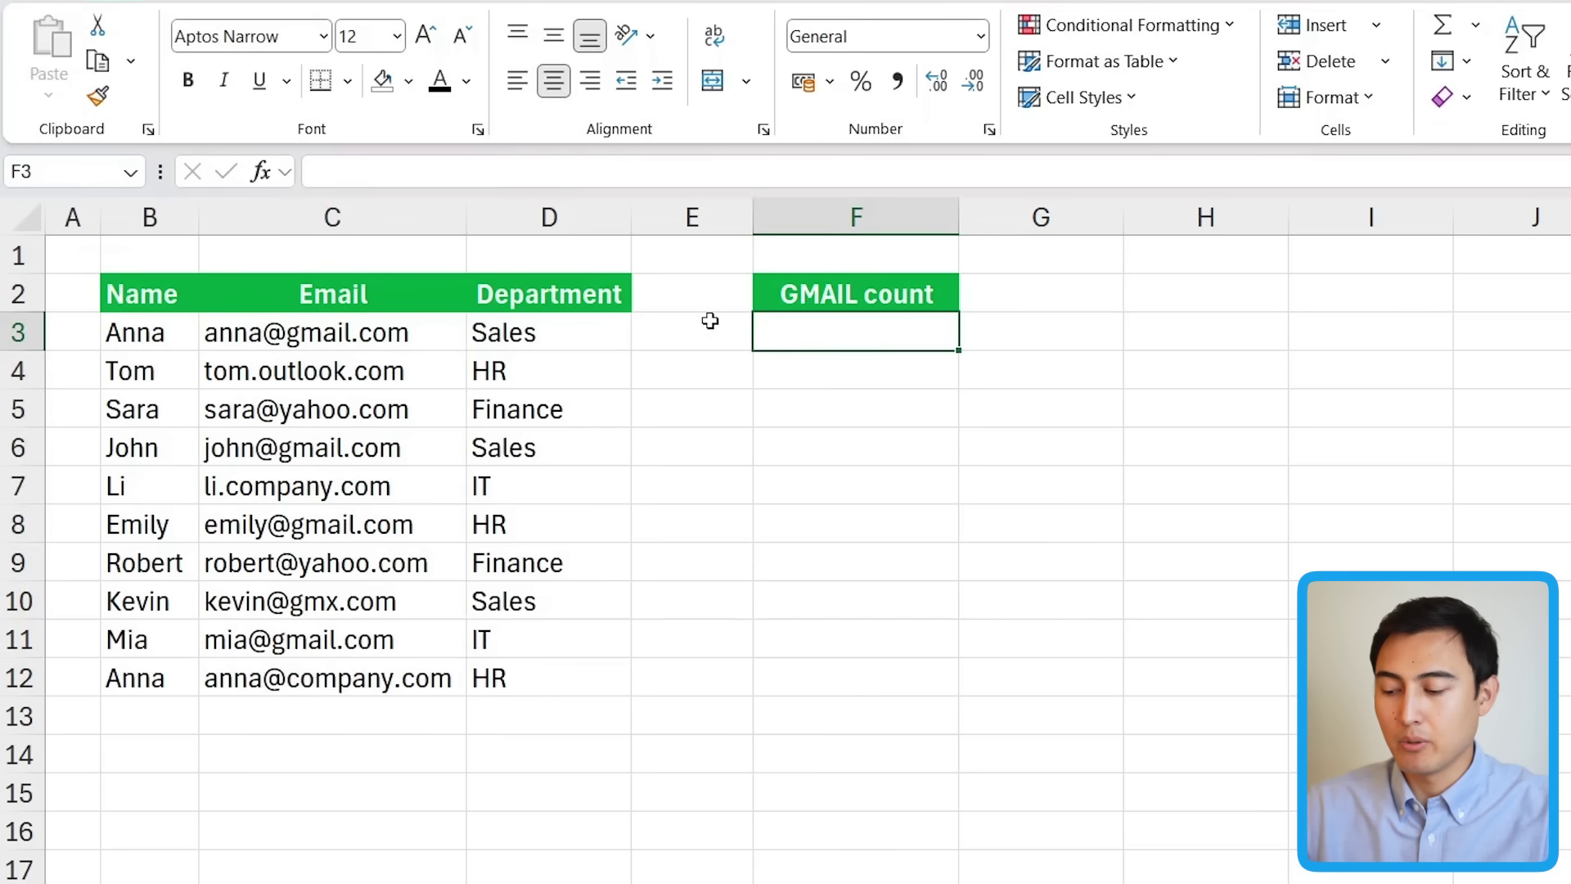
pyautogui.write('=cou')
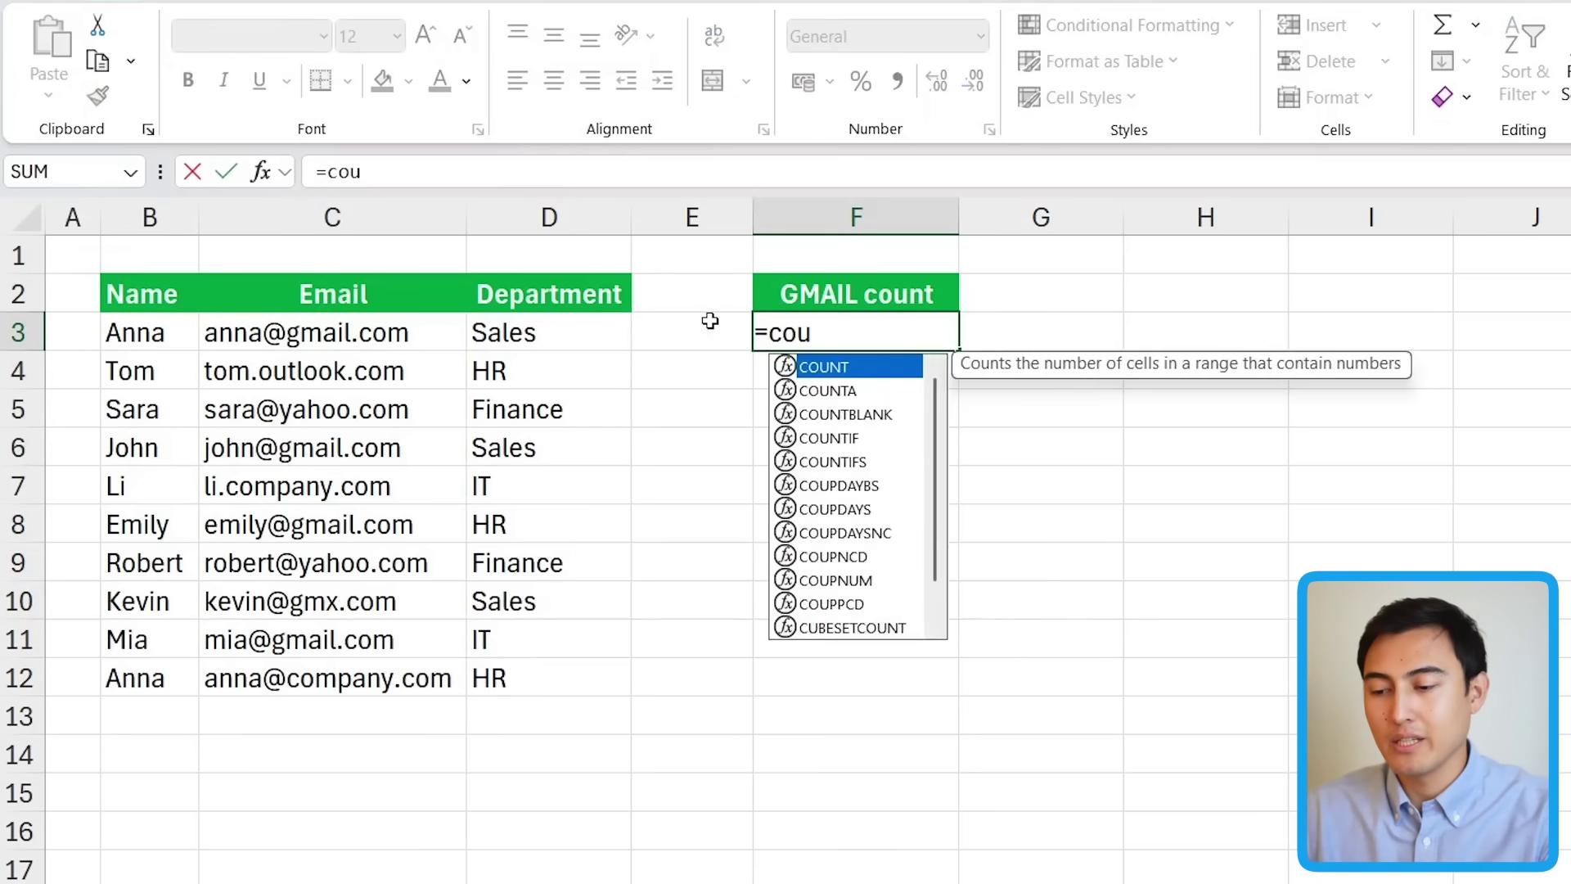
pyautogui.write('ntif')
pyautogui.press('Tab')
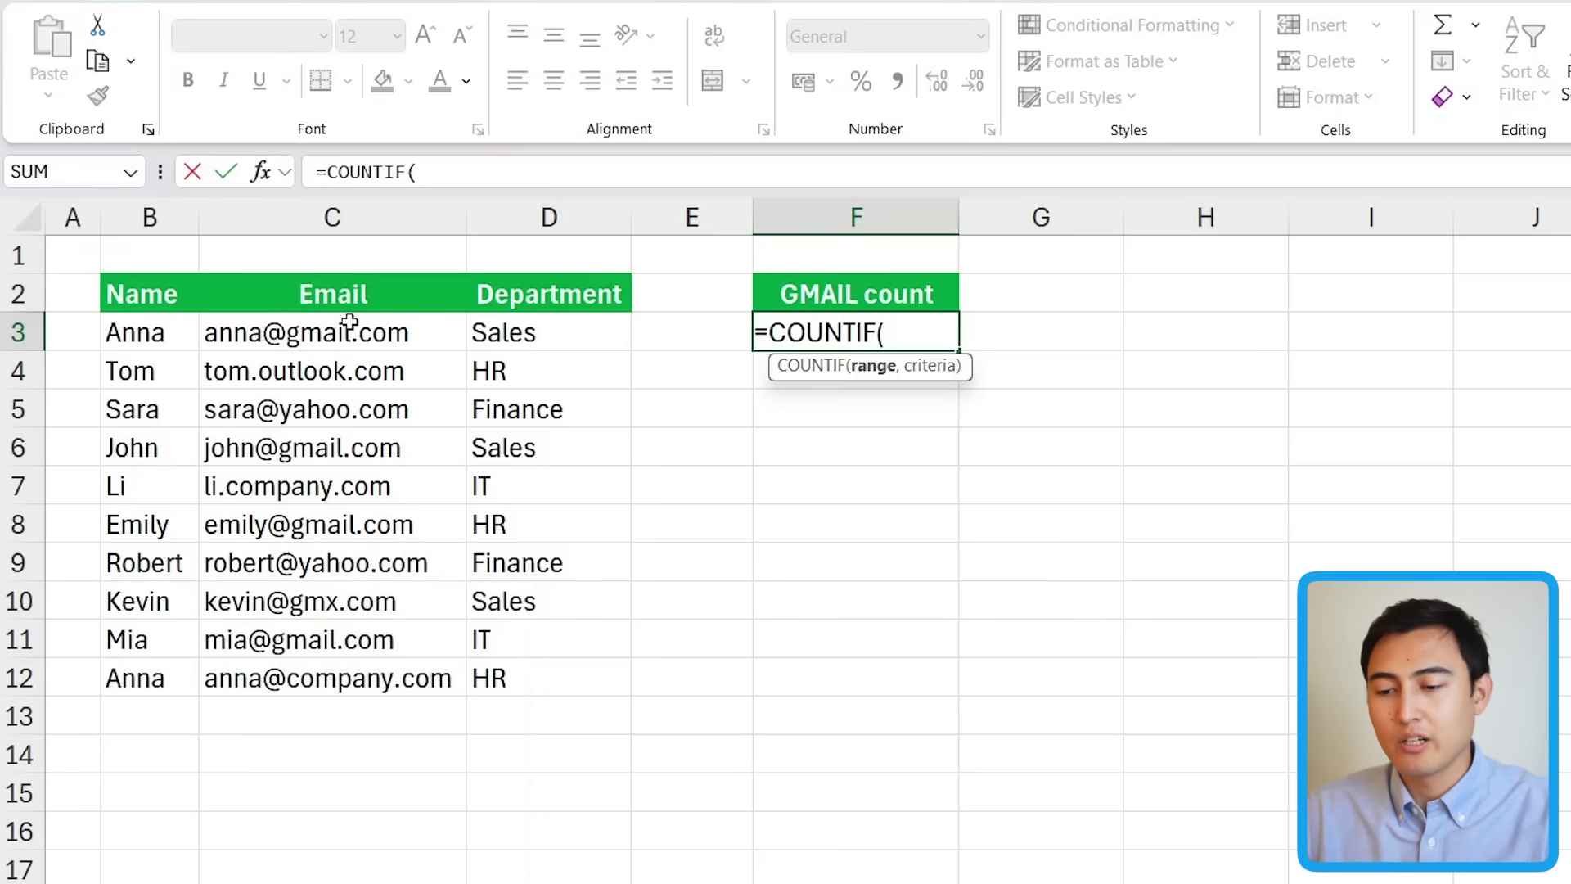
pyautogui.moveTo(350, 321); pyautogui.dragTo(375, 684)
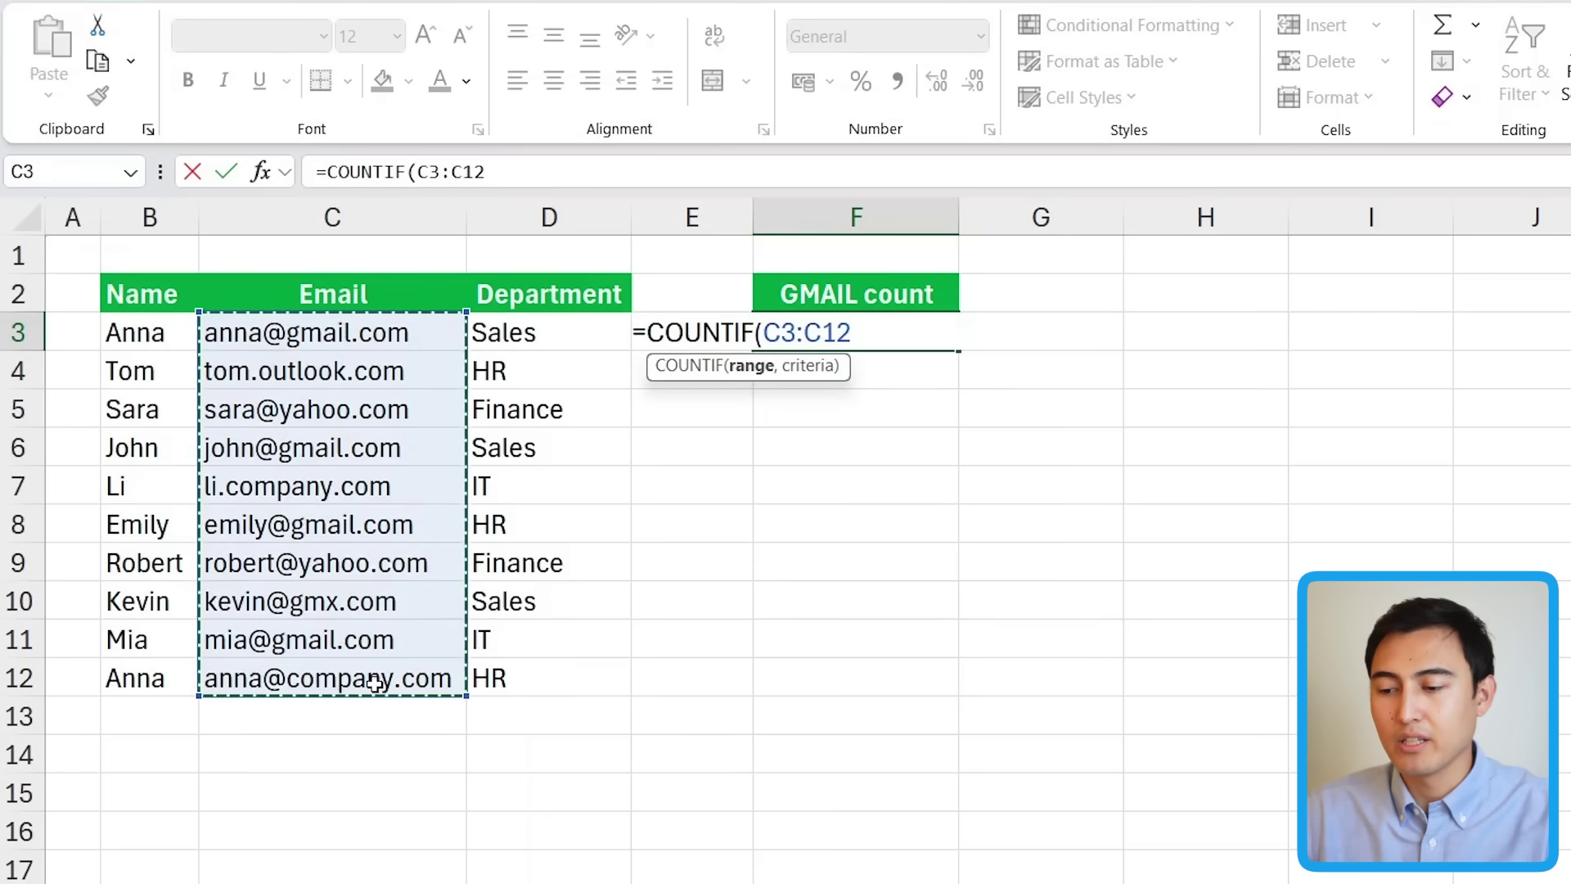
pyautogui.write(',')
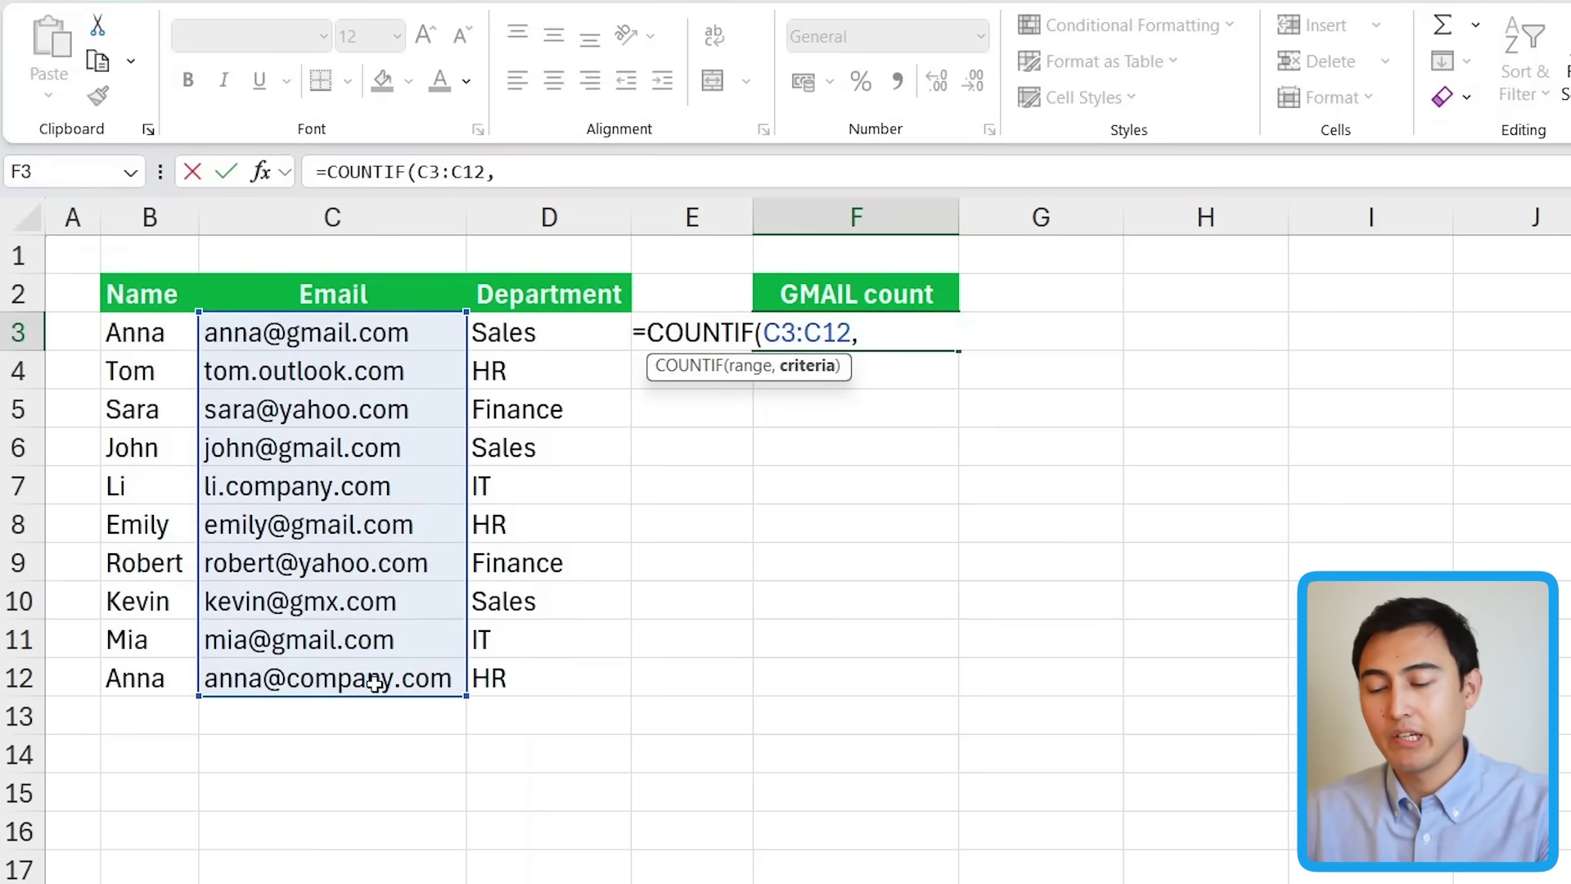
pyautogui.write('"')
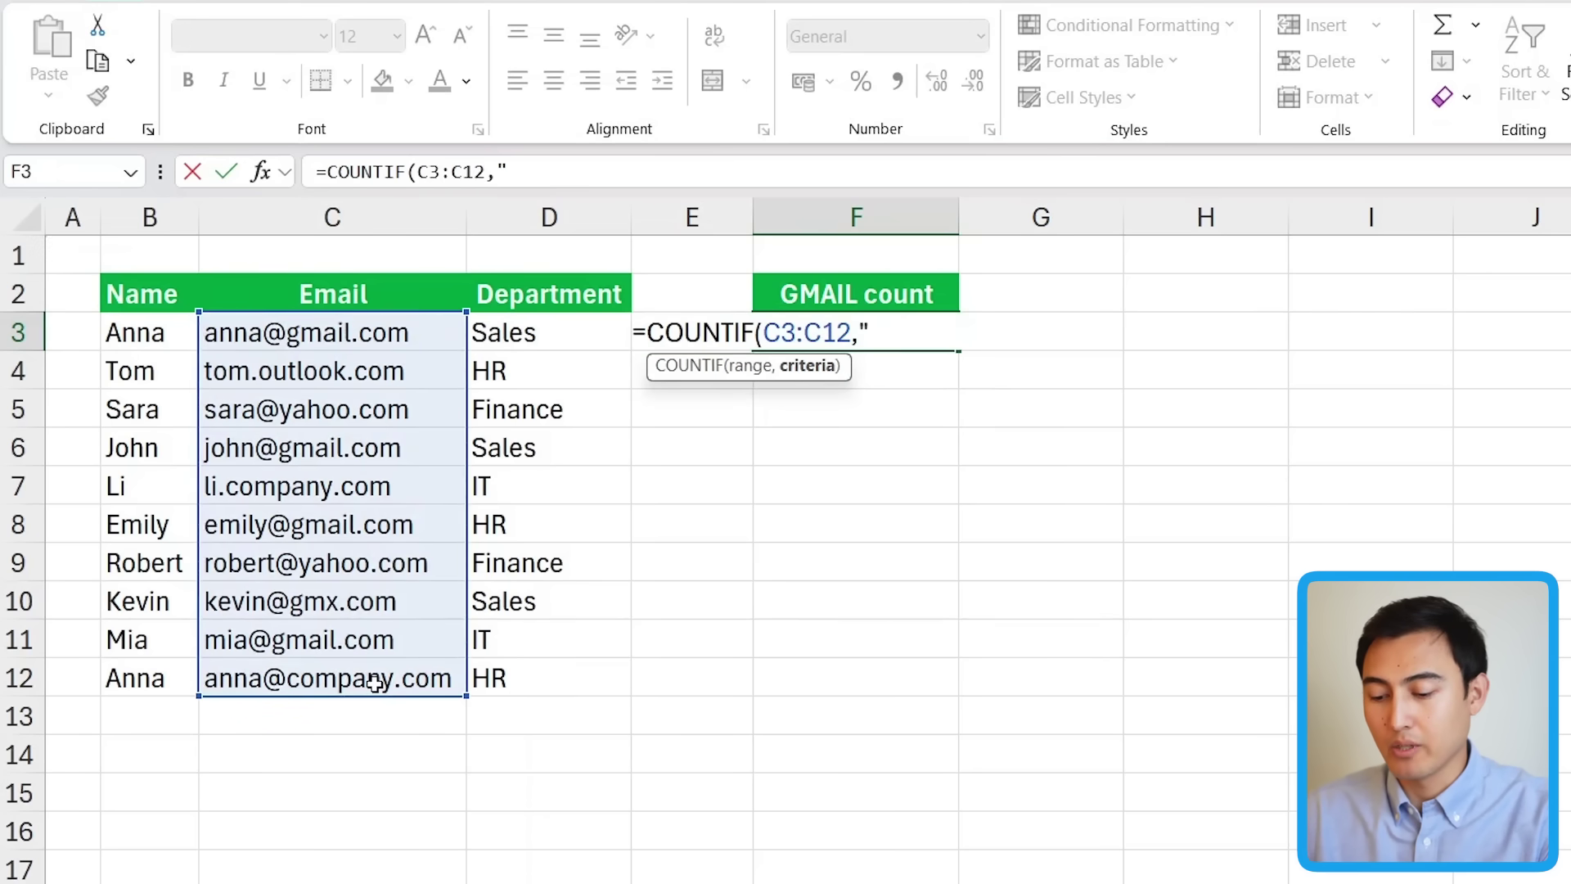
pyautogui.write('@gmail.com')
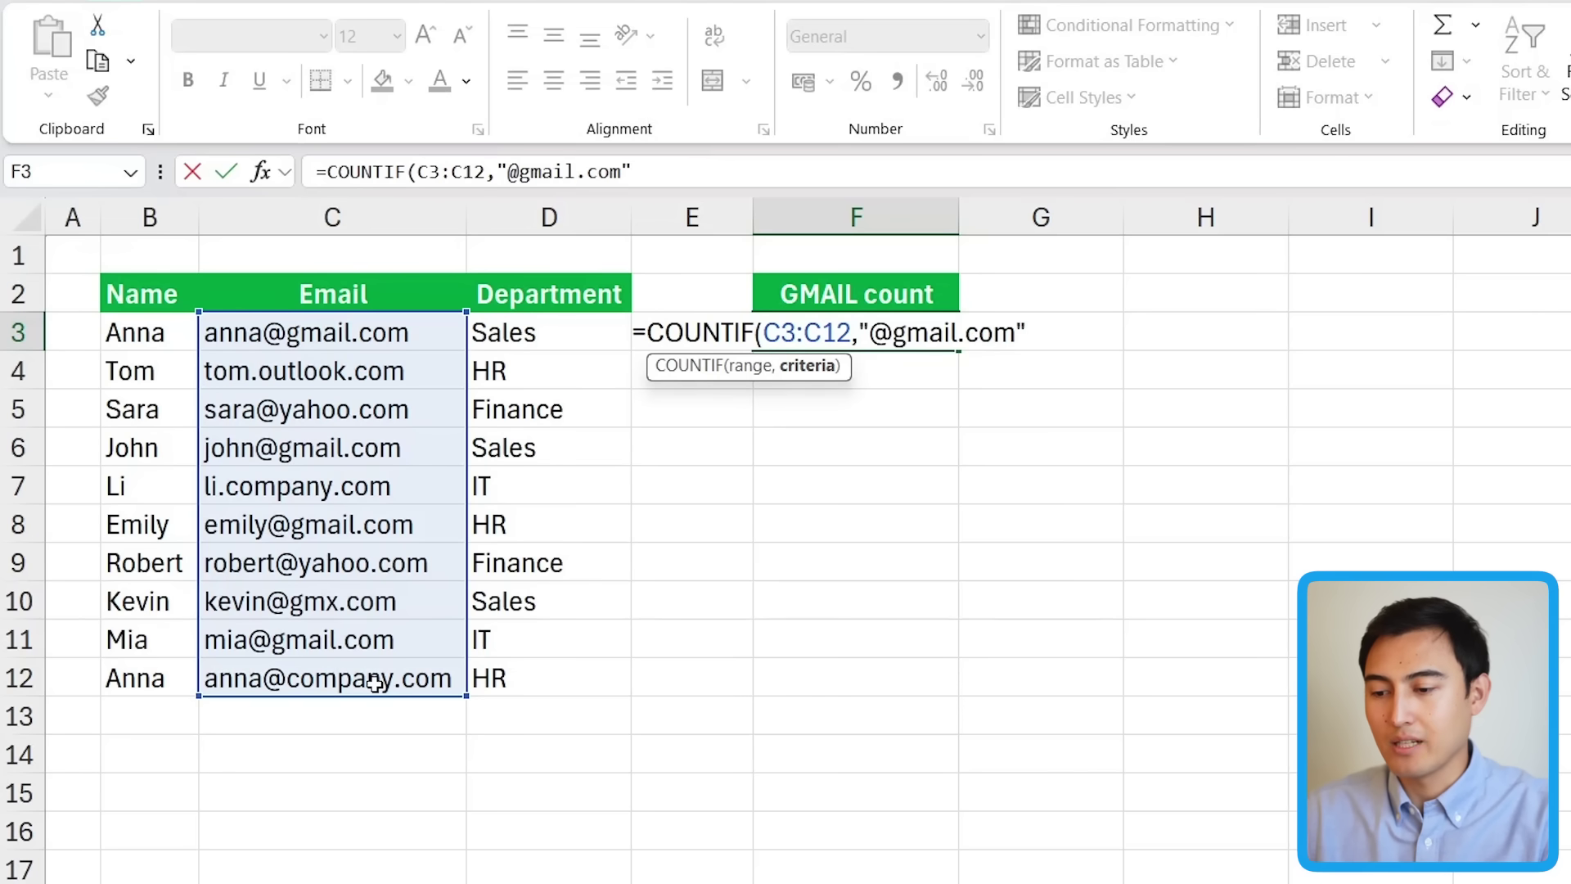
pyautogui.write('")')
pyautogui.press('Return')
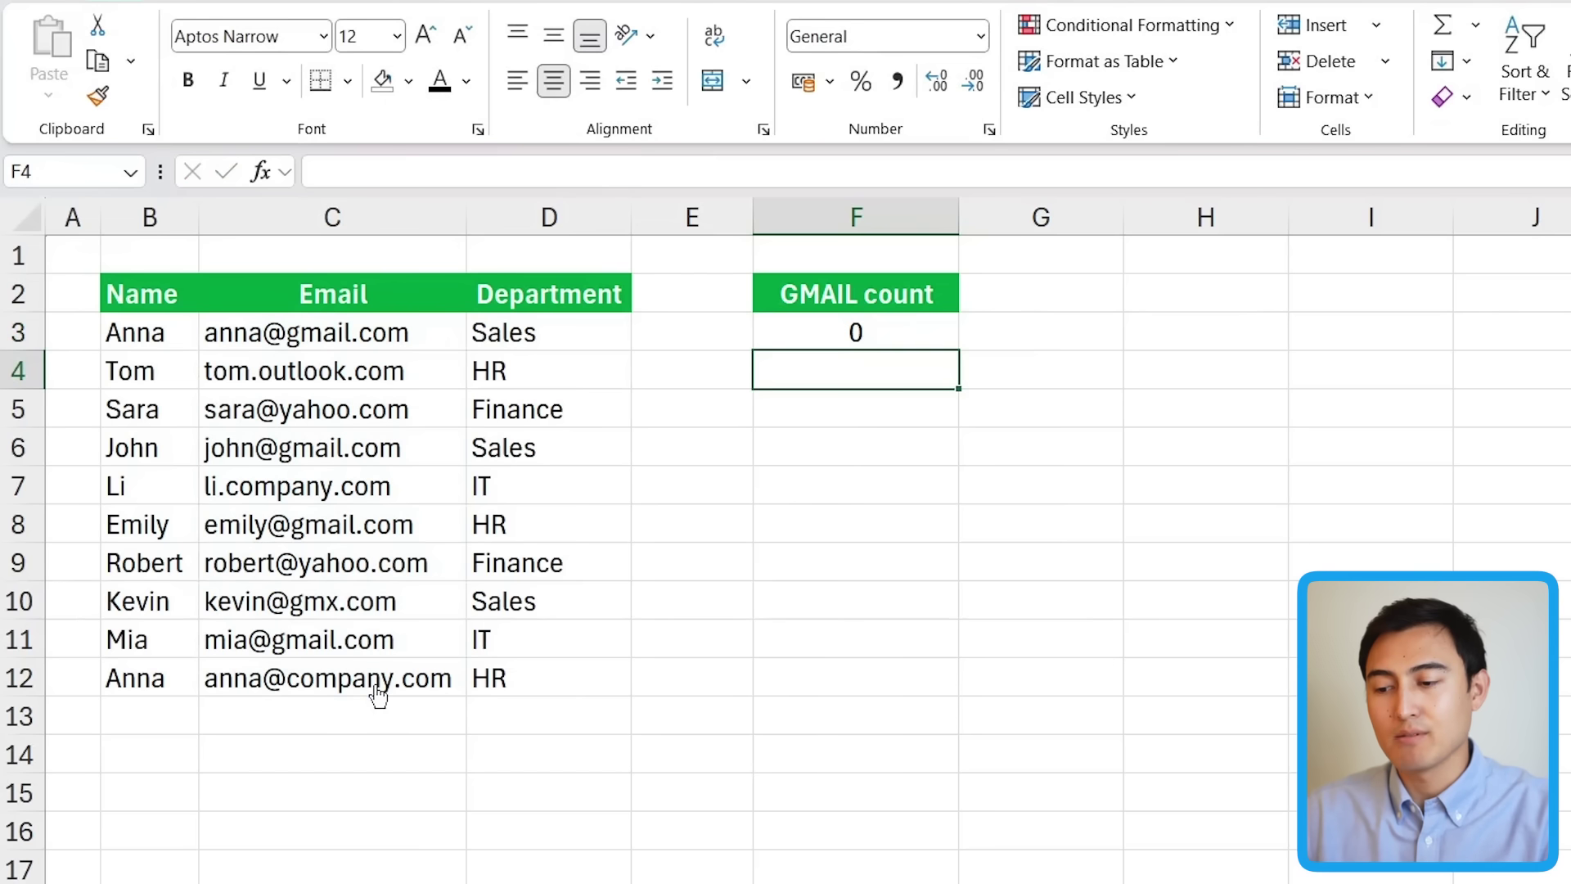
pyautogui.press('Up')
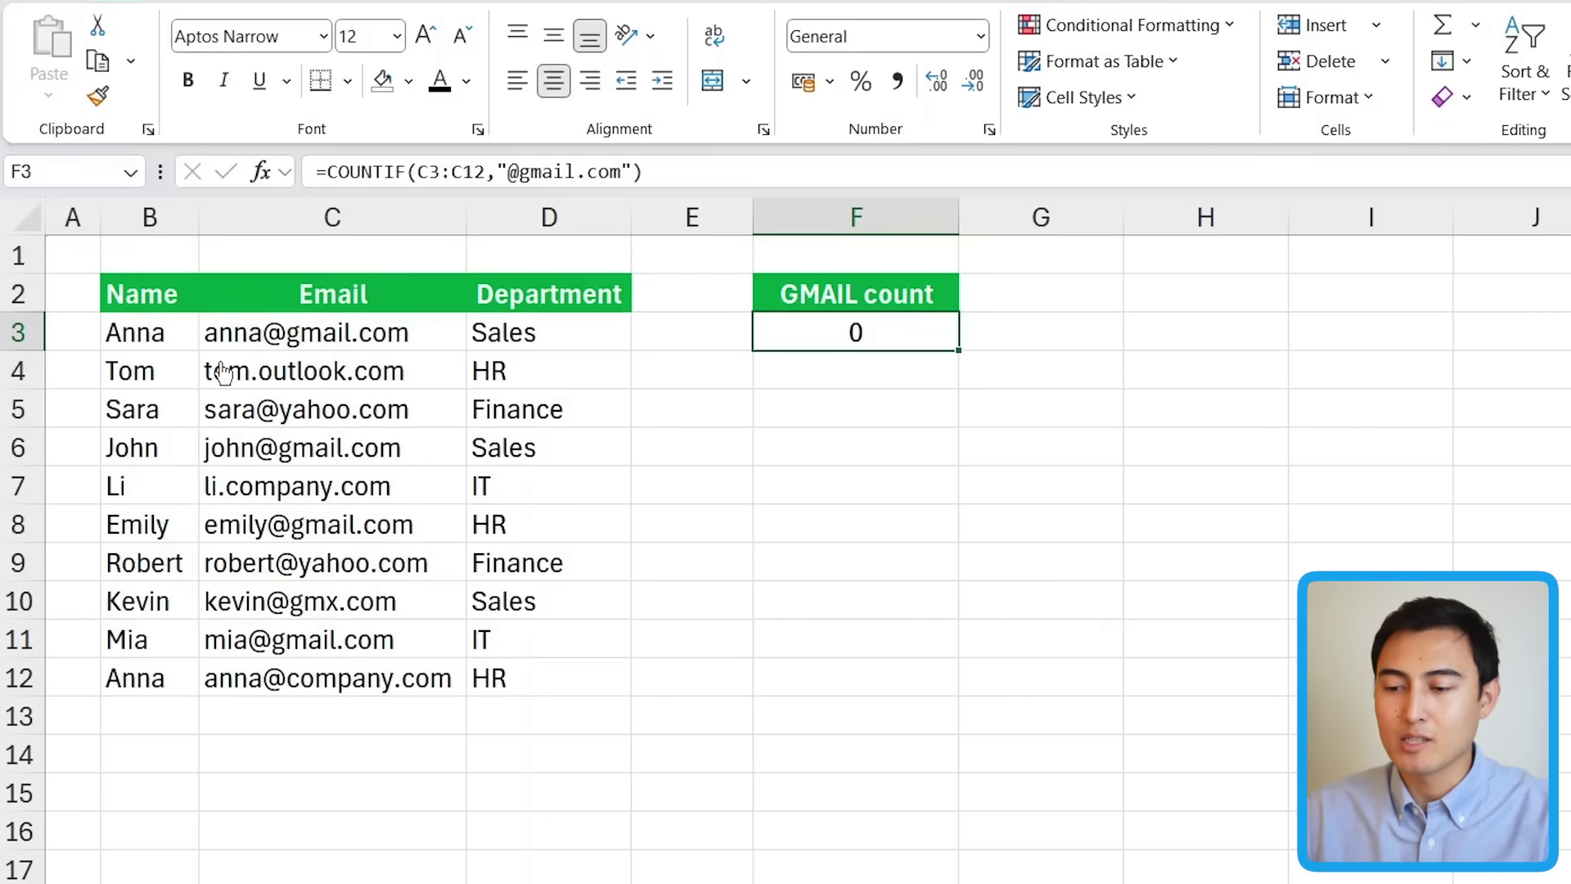
pyautogui.doubleClick(882, 344)
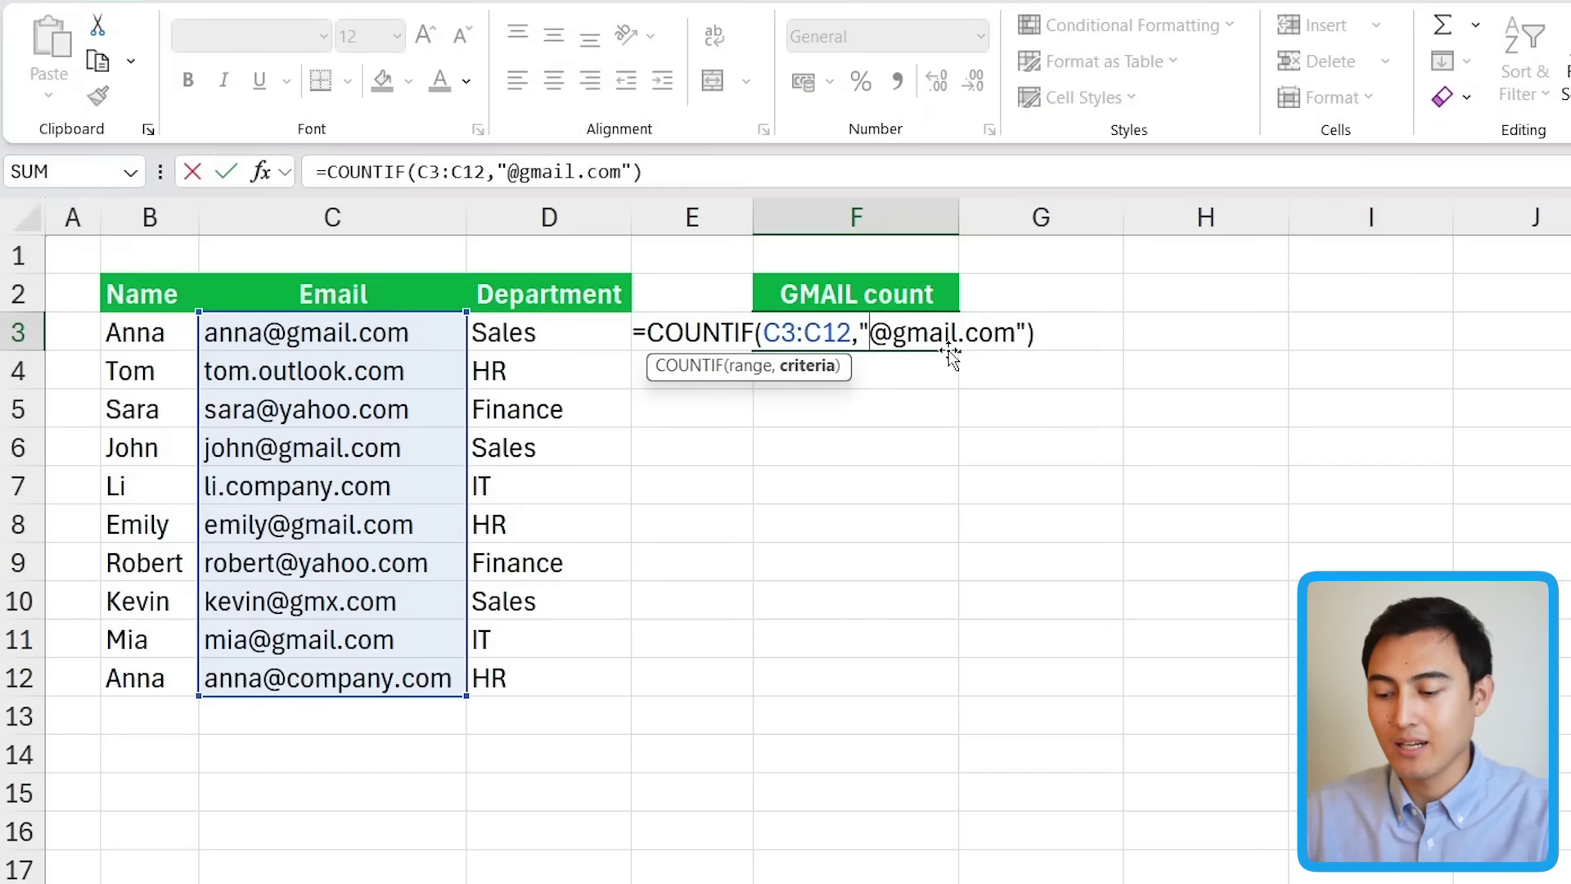
pyautogui.write('*')
pyautogui.press('Return')
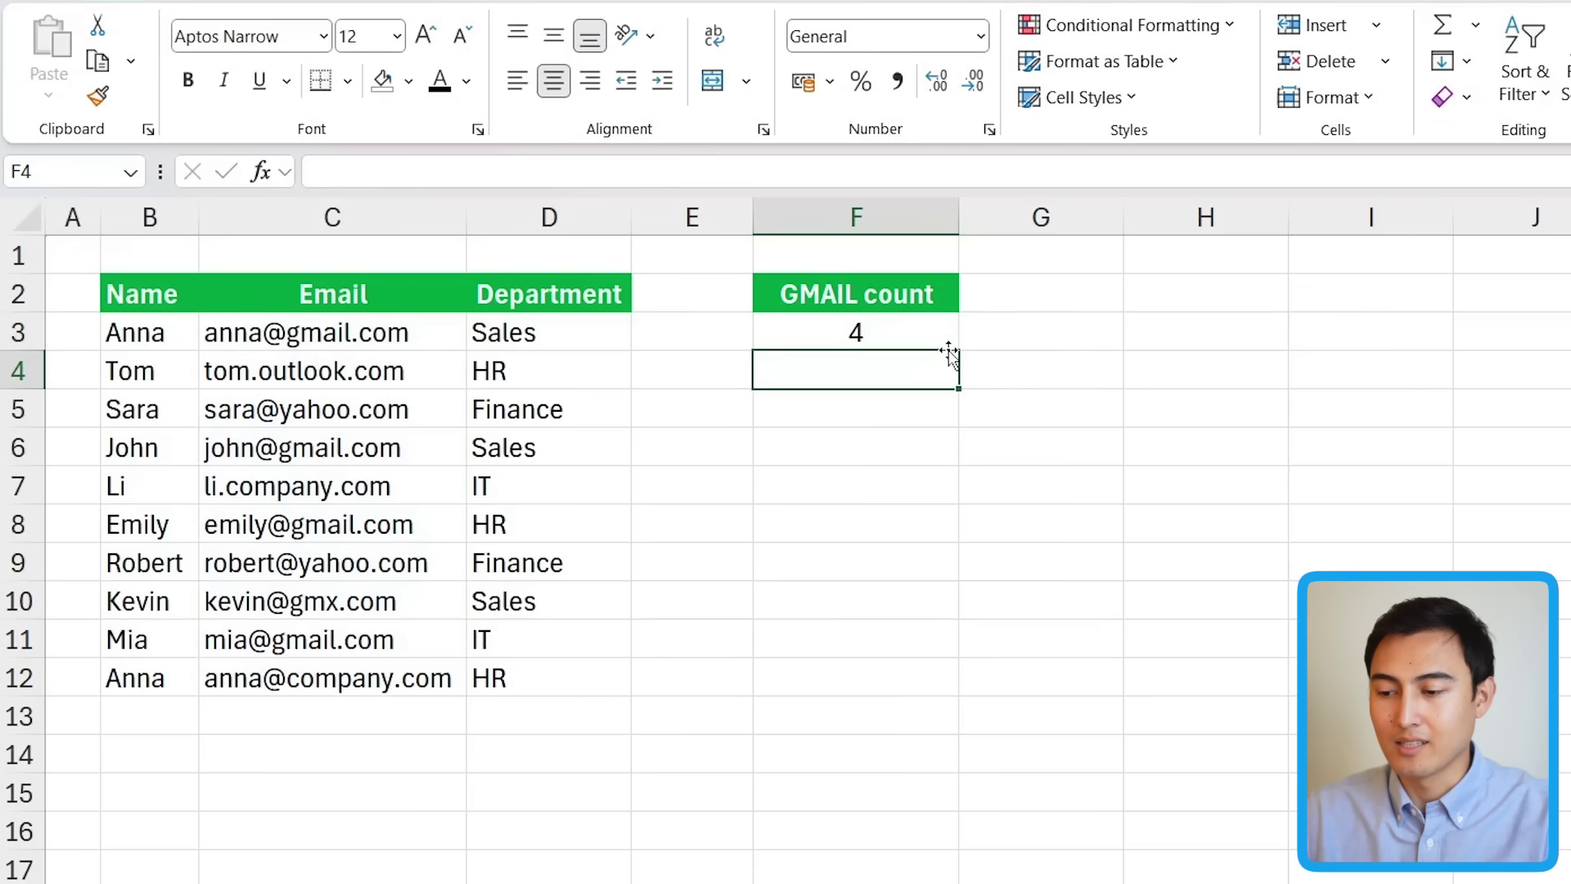
pyautogui.click(859, 337)
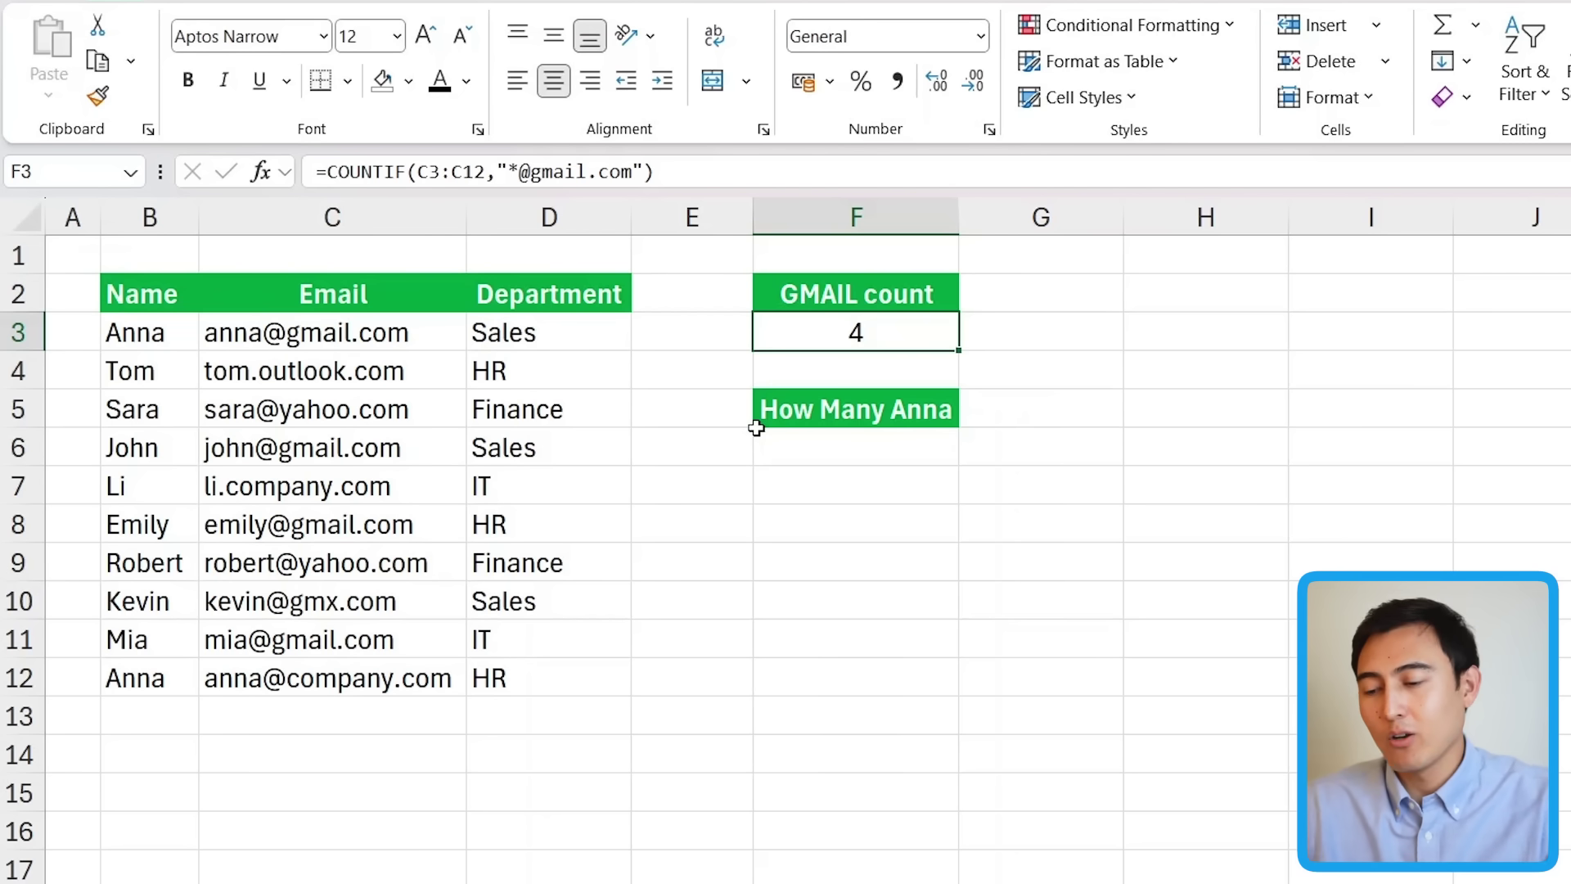
# Enter =COUNTIF(C3:C12,"Anna*") in F6, counting 2 emails that start with Anna.
pyautogui.click(886, 449)
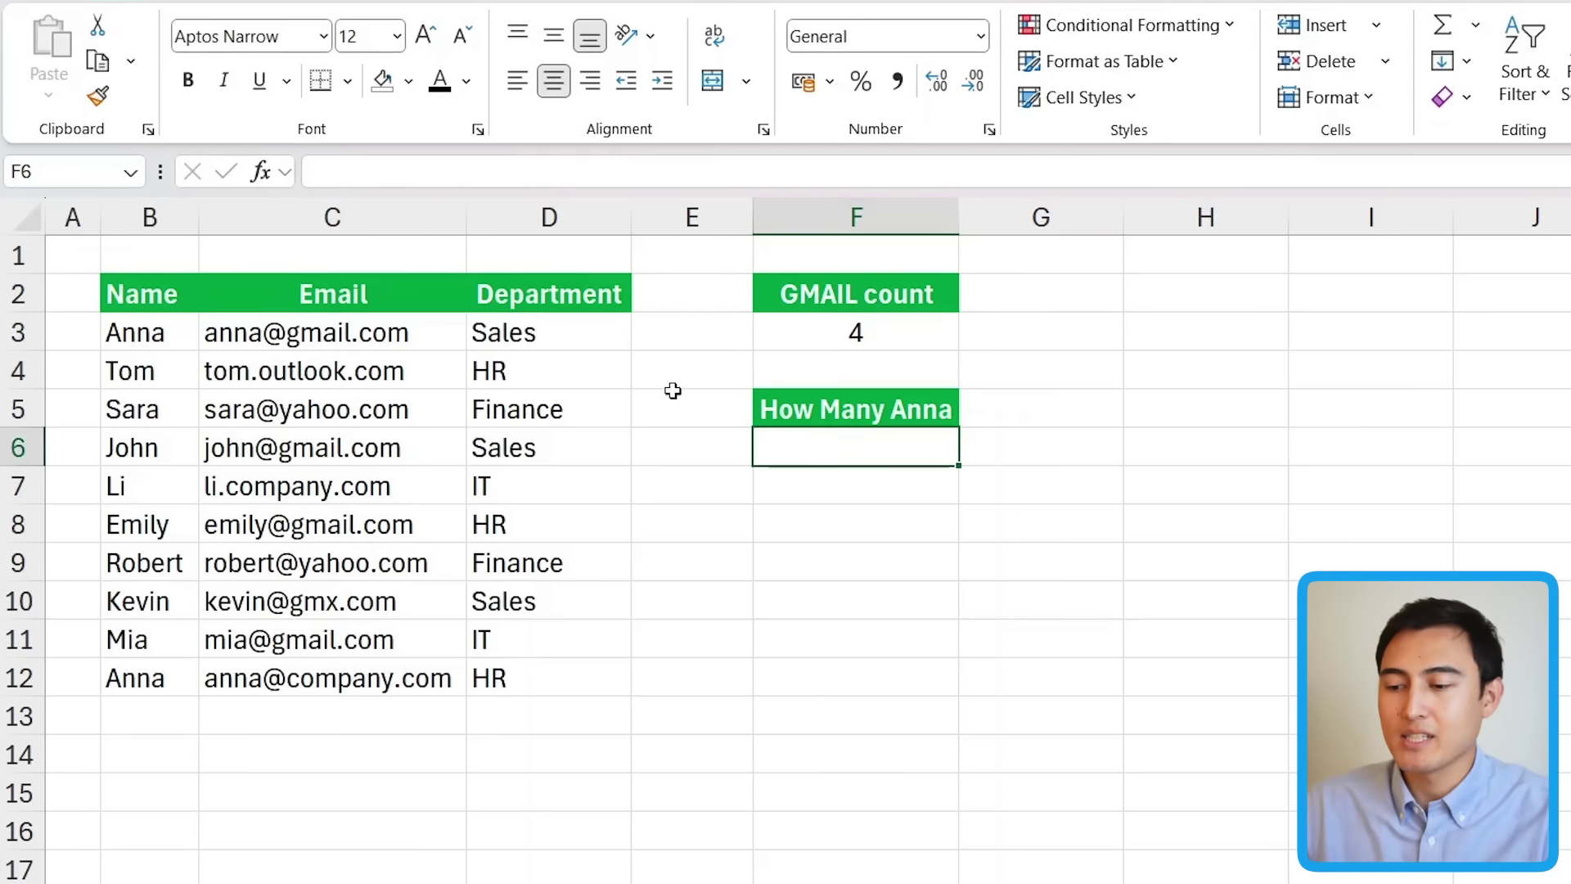
pyautogui.moveTo(406, 332); pyautogui.dragTo(364, 704)
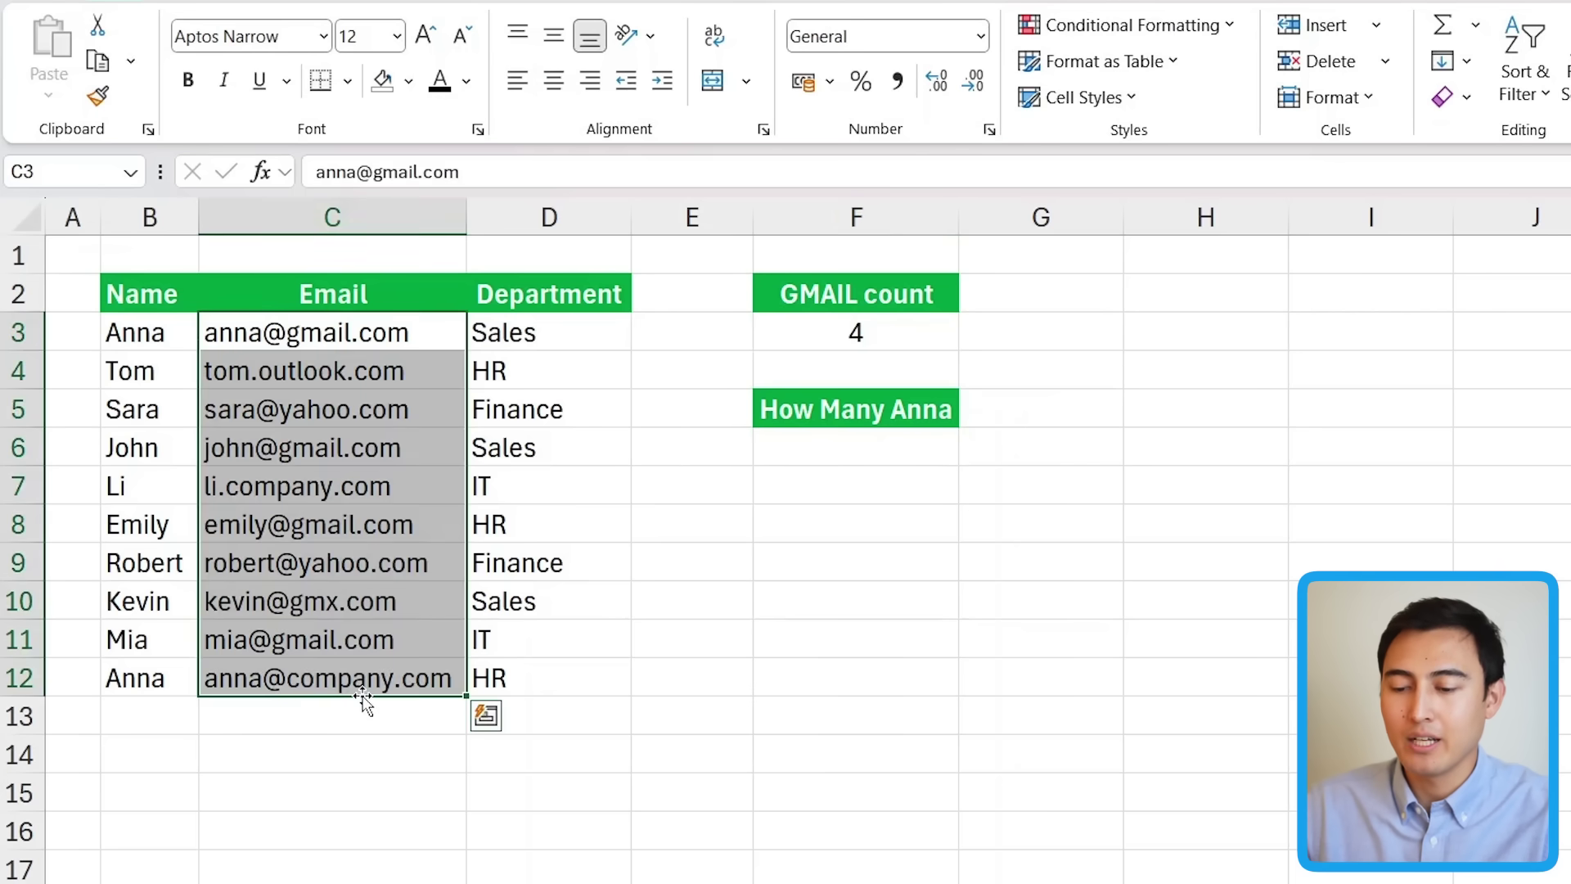
pyautogui.click(795, 342)
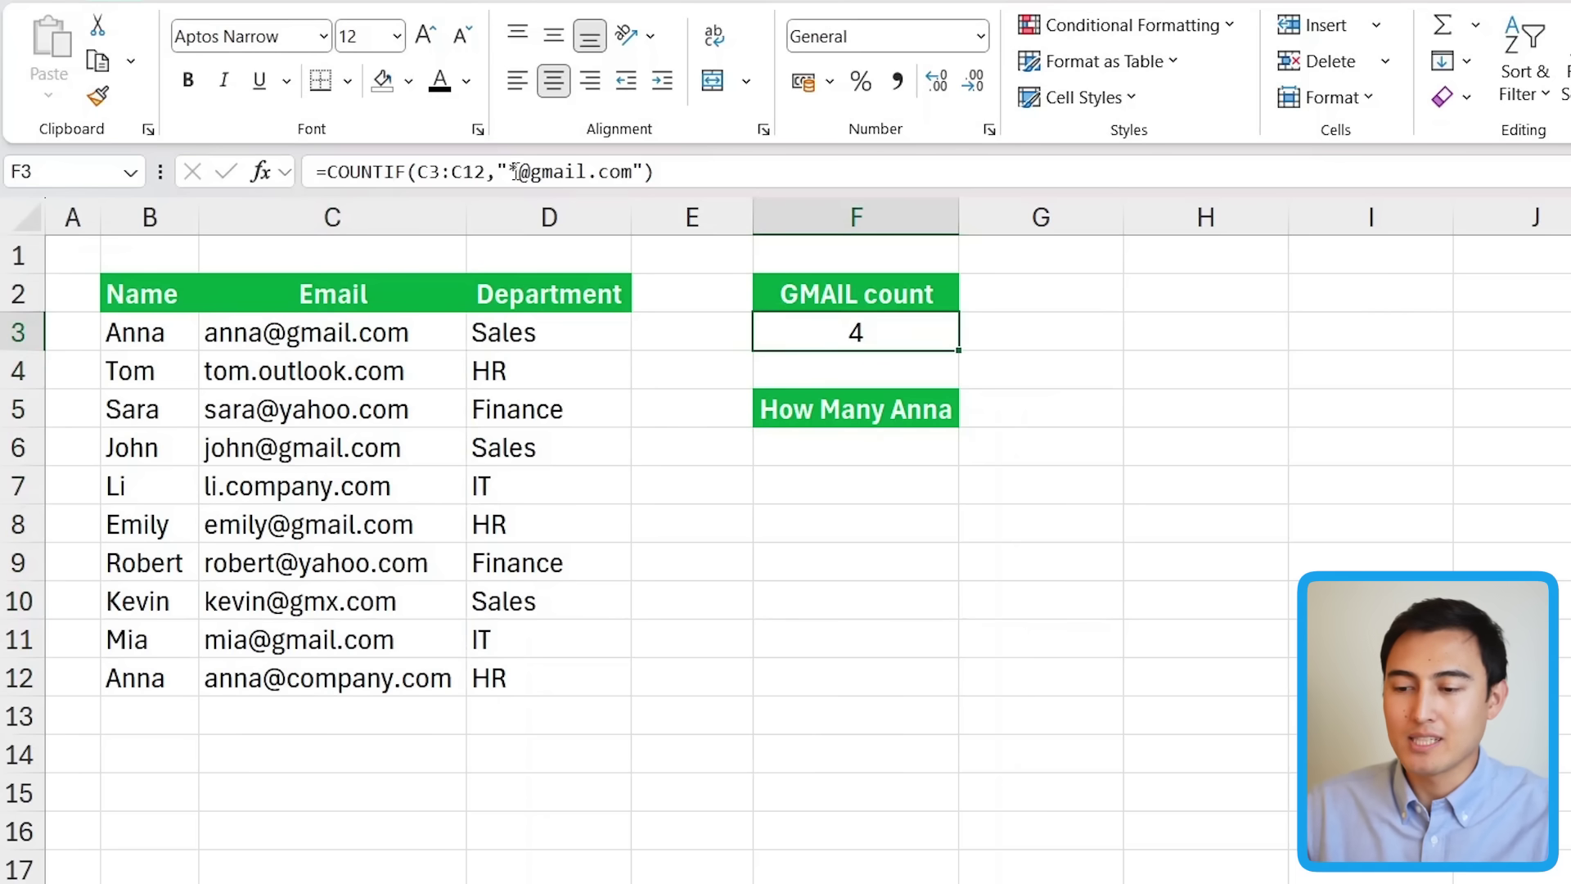
pyautogui.click(787, 452)
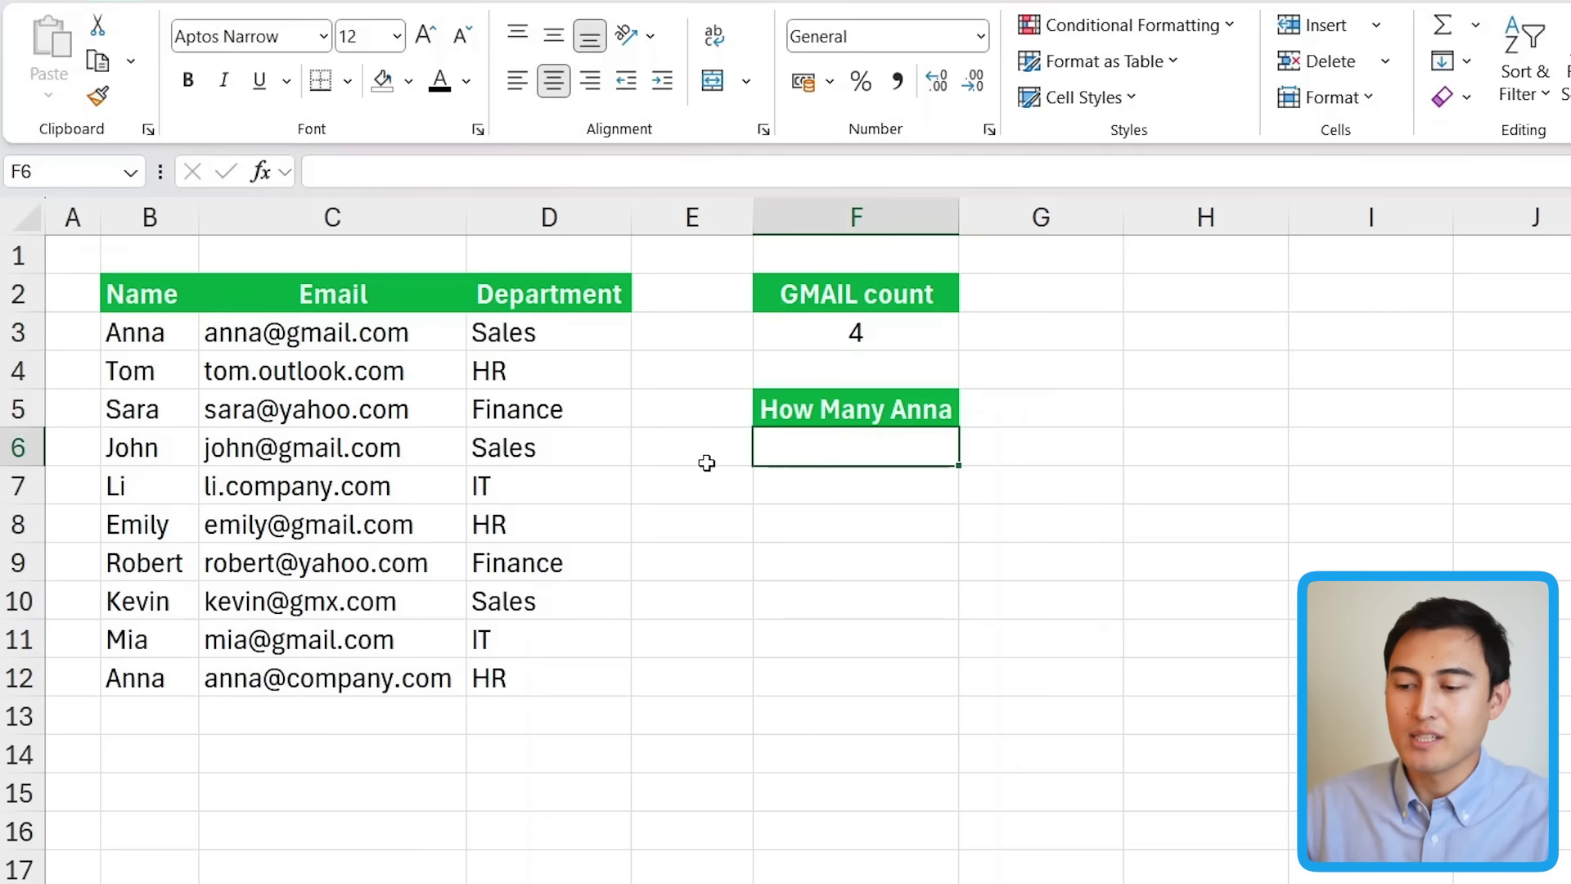
pyautogui.write('=counti')
pyautogui.press('Tab')
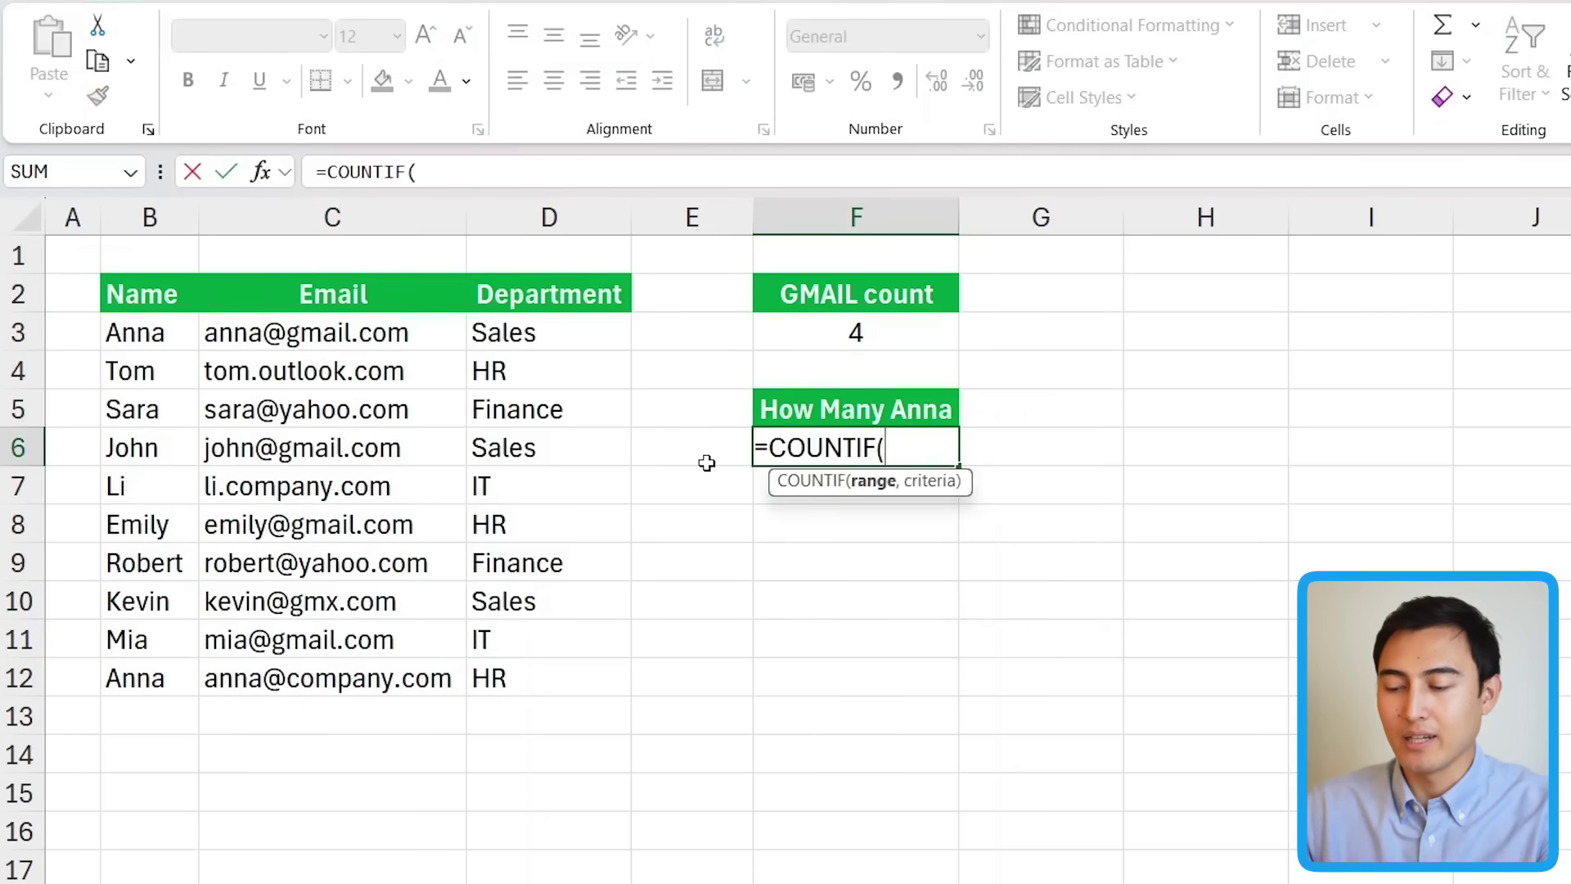
pyautogui.moveTo(317, 332); pyautogui.dragTo(342, 676)
pyautogui.write(',')
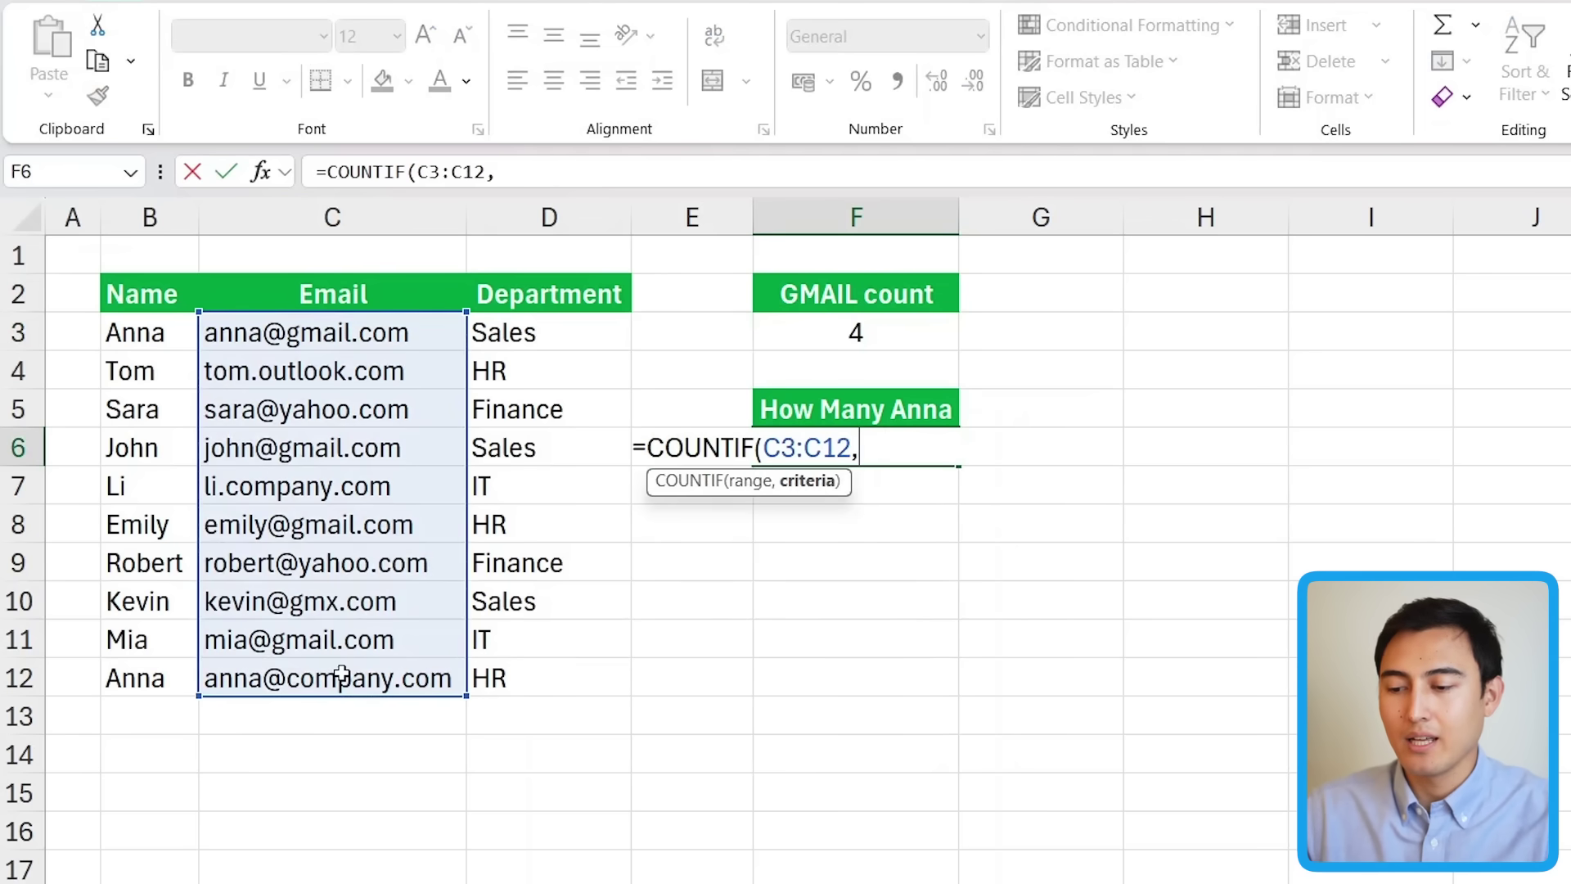
pyautogui.write('"An')
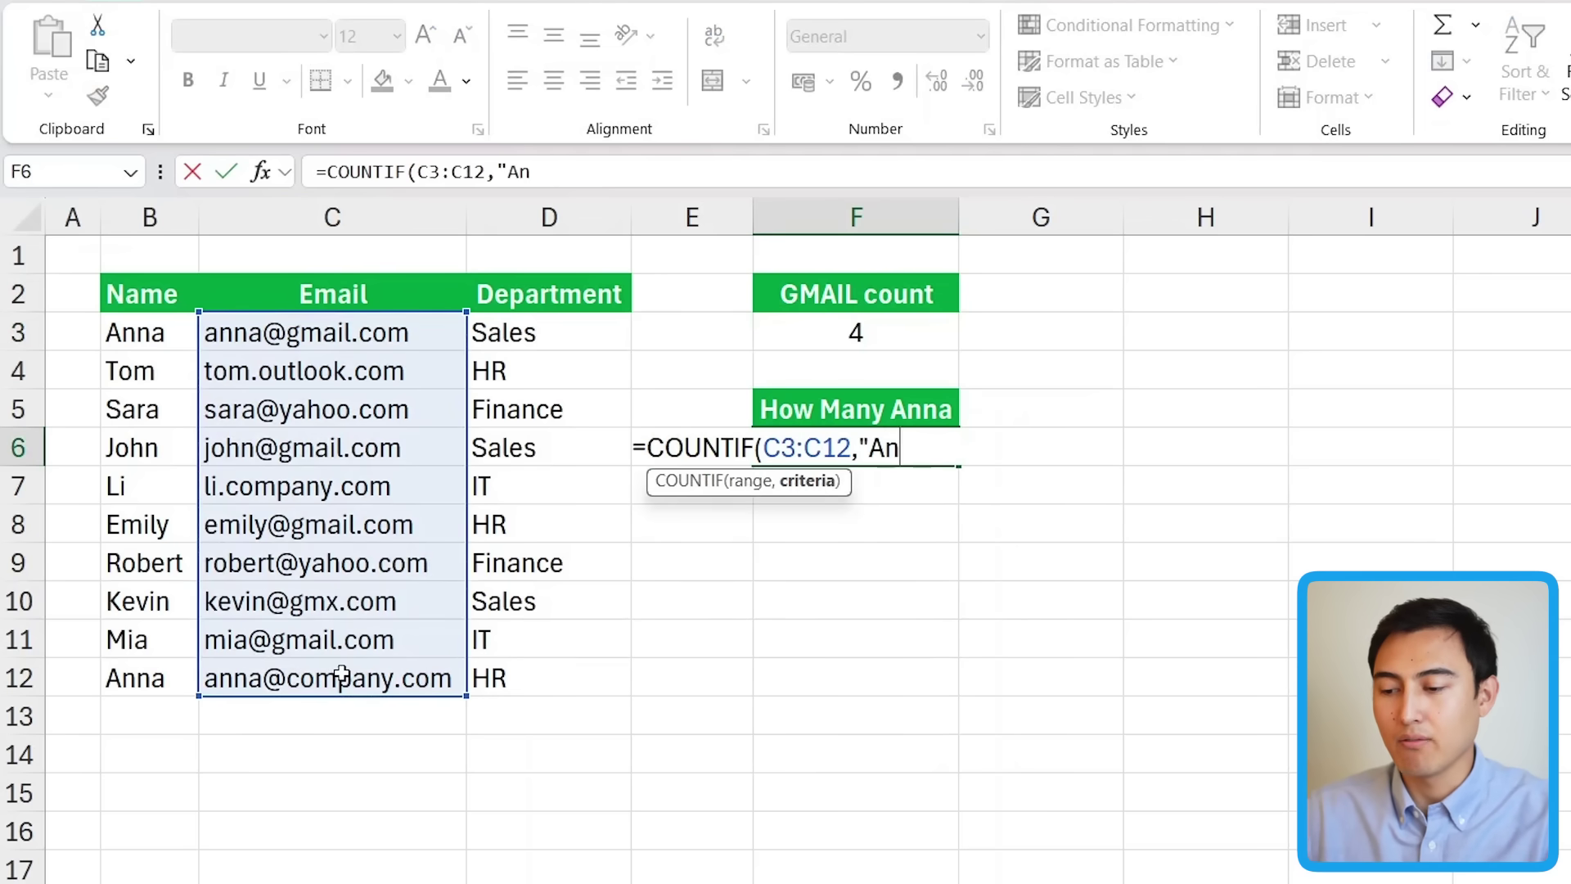
pyautogui.write('na*"')
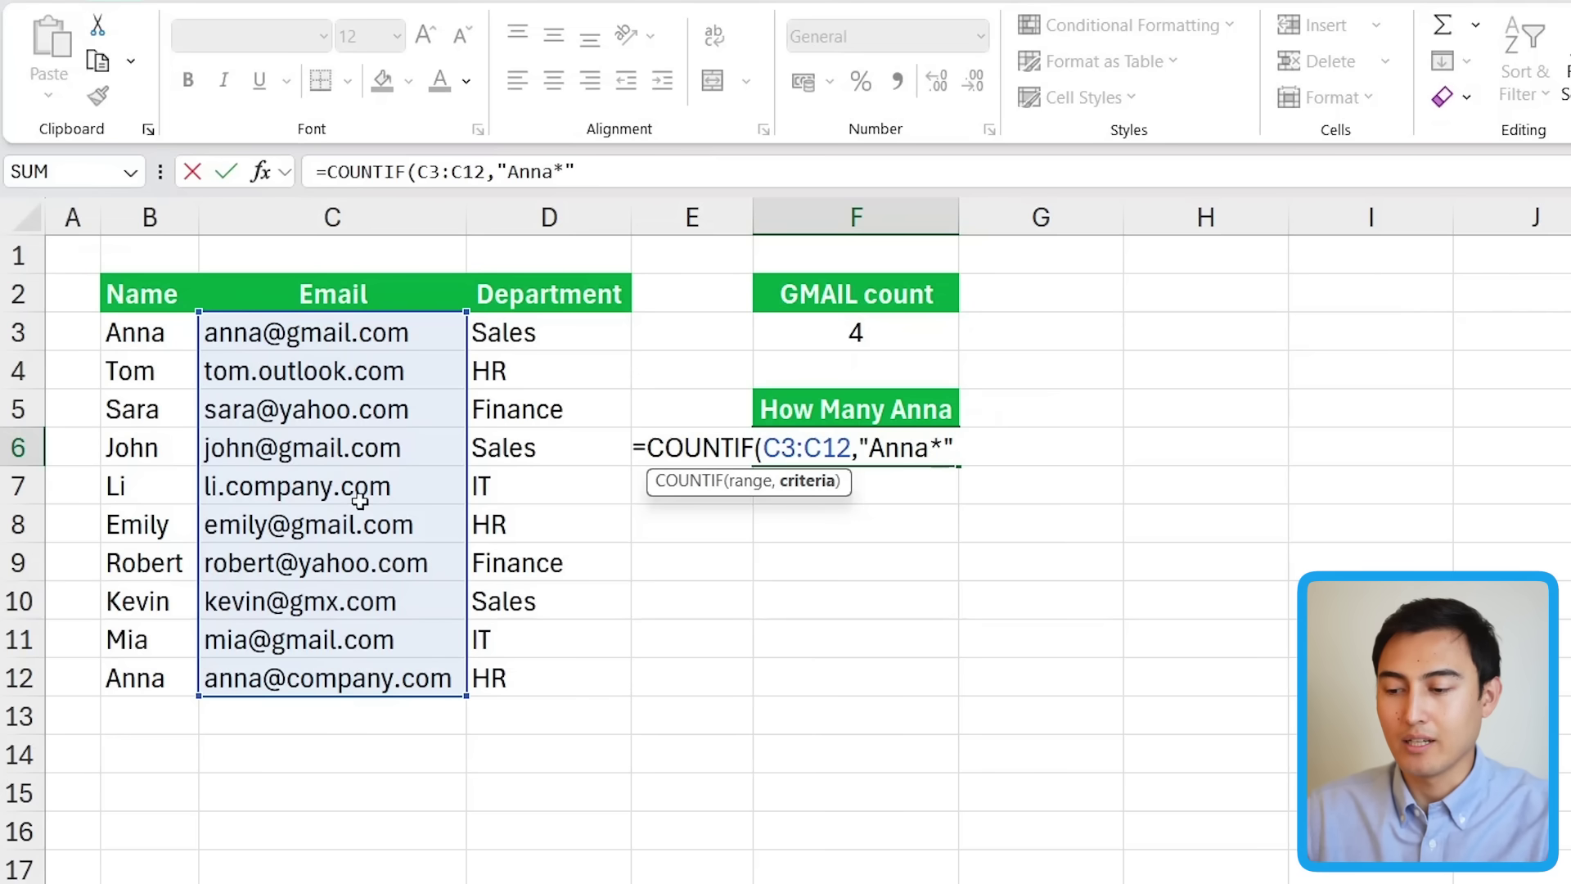
pyautogui.write(')')
pyautogui.press('Return')
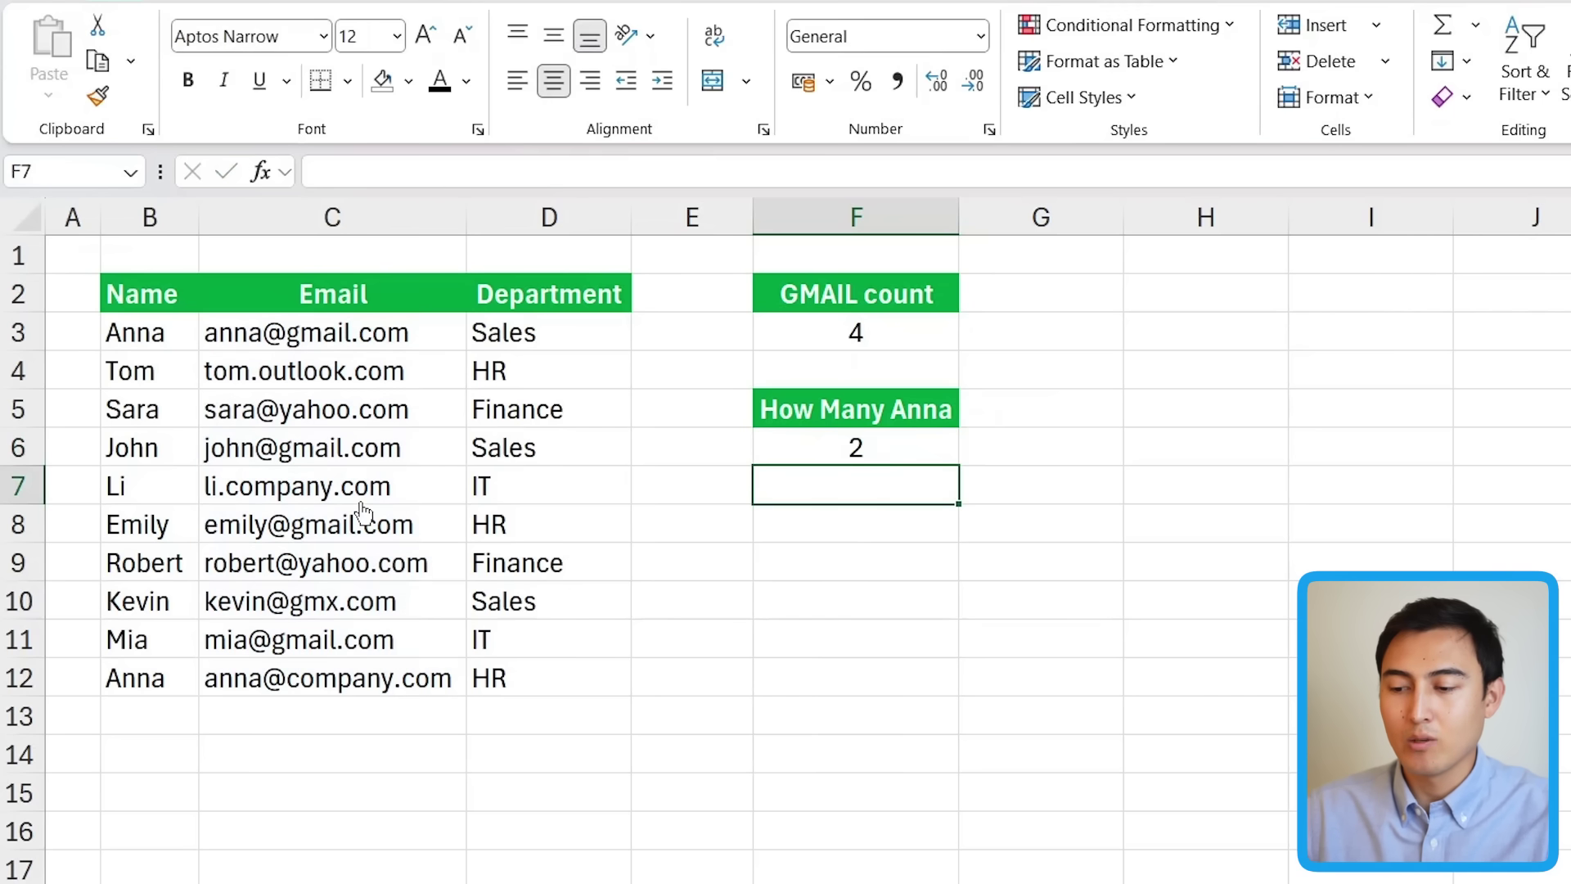
pyautogui.click(360, 337)
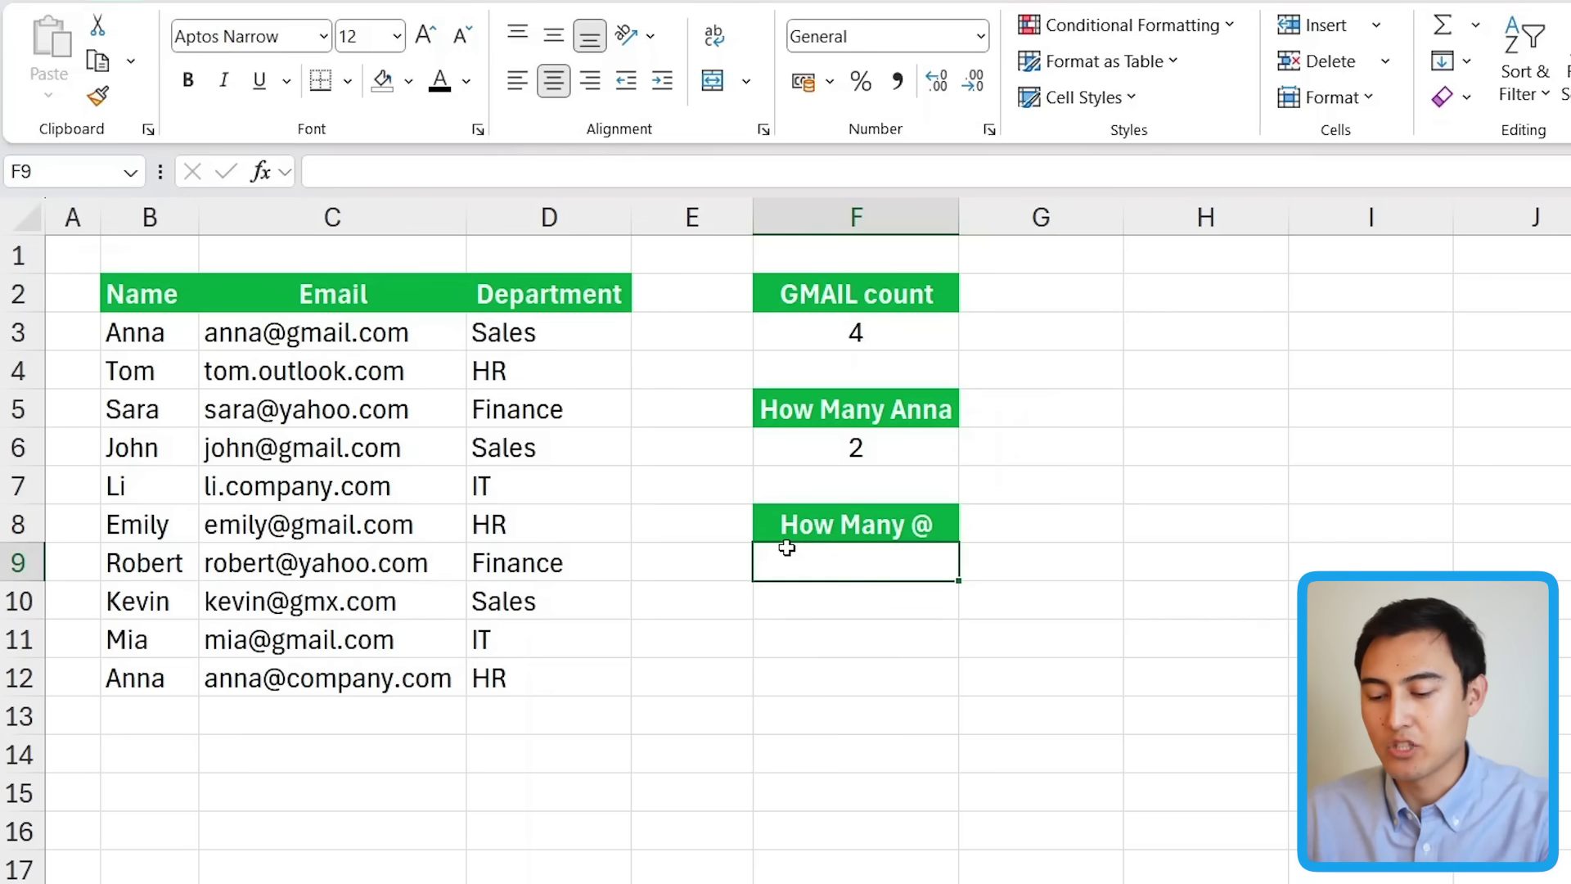
# Enter =COUNTIF(C3:C12,"*@*") in F9, counting 8 emails containing @.
pyautogui.write('=countif')
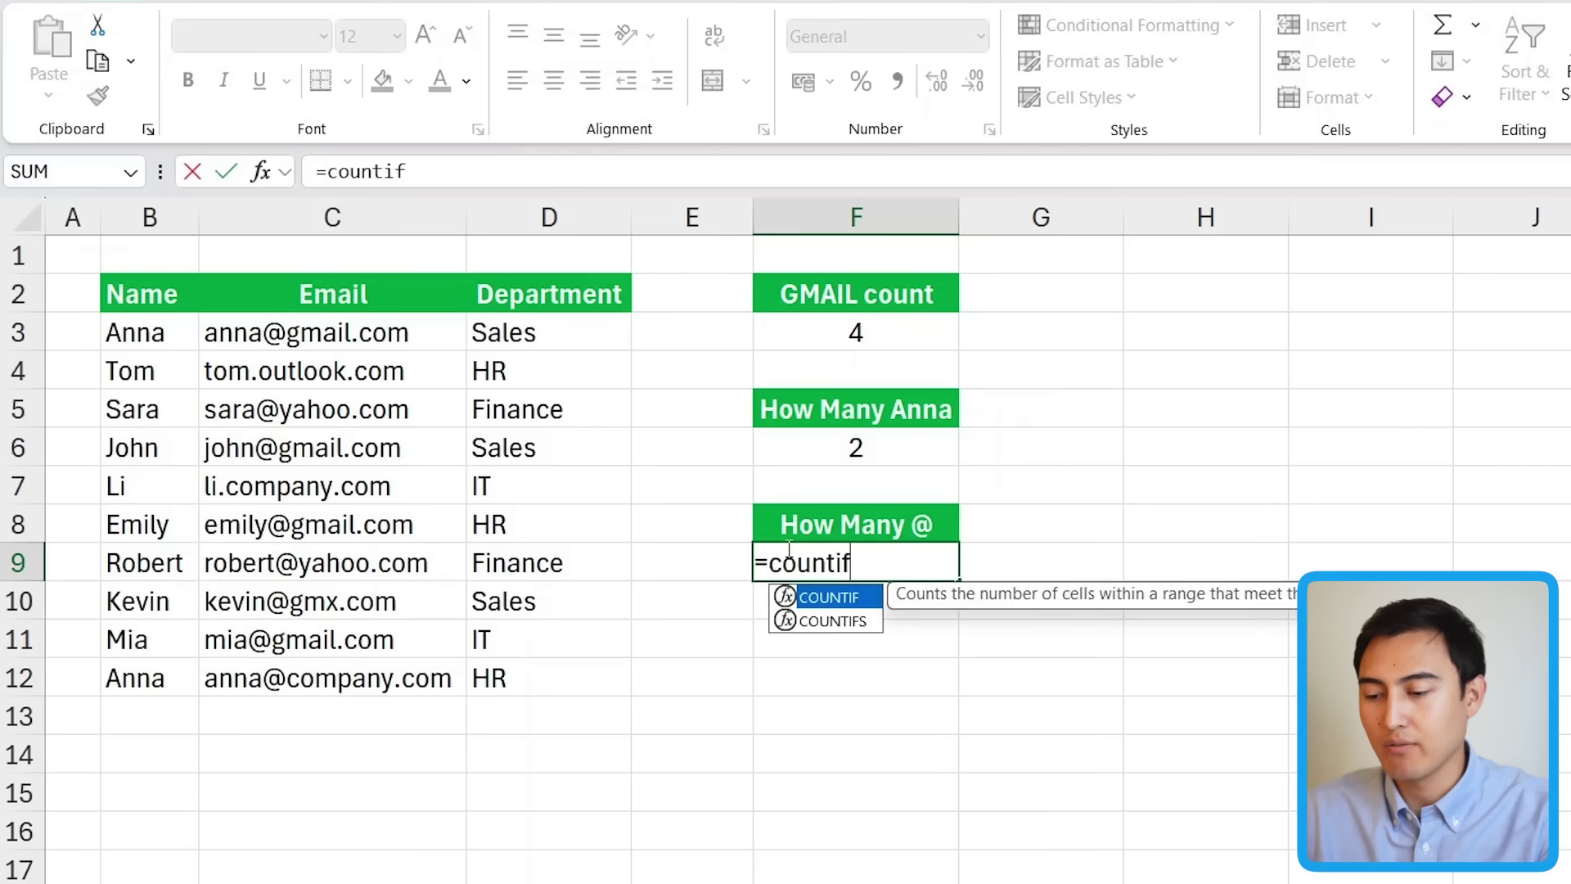
pyautogui.press('Tab')
pyautogui.moveTo(426, 329); pyautogui.dragTo(450, 684)
pyautogui.write(',')
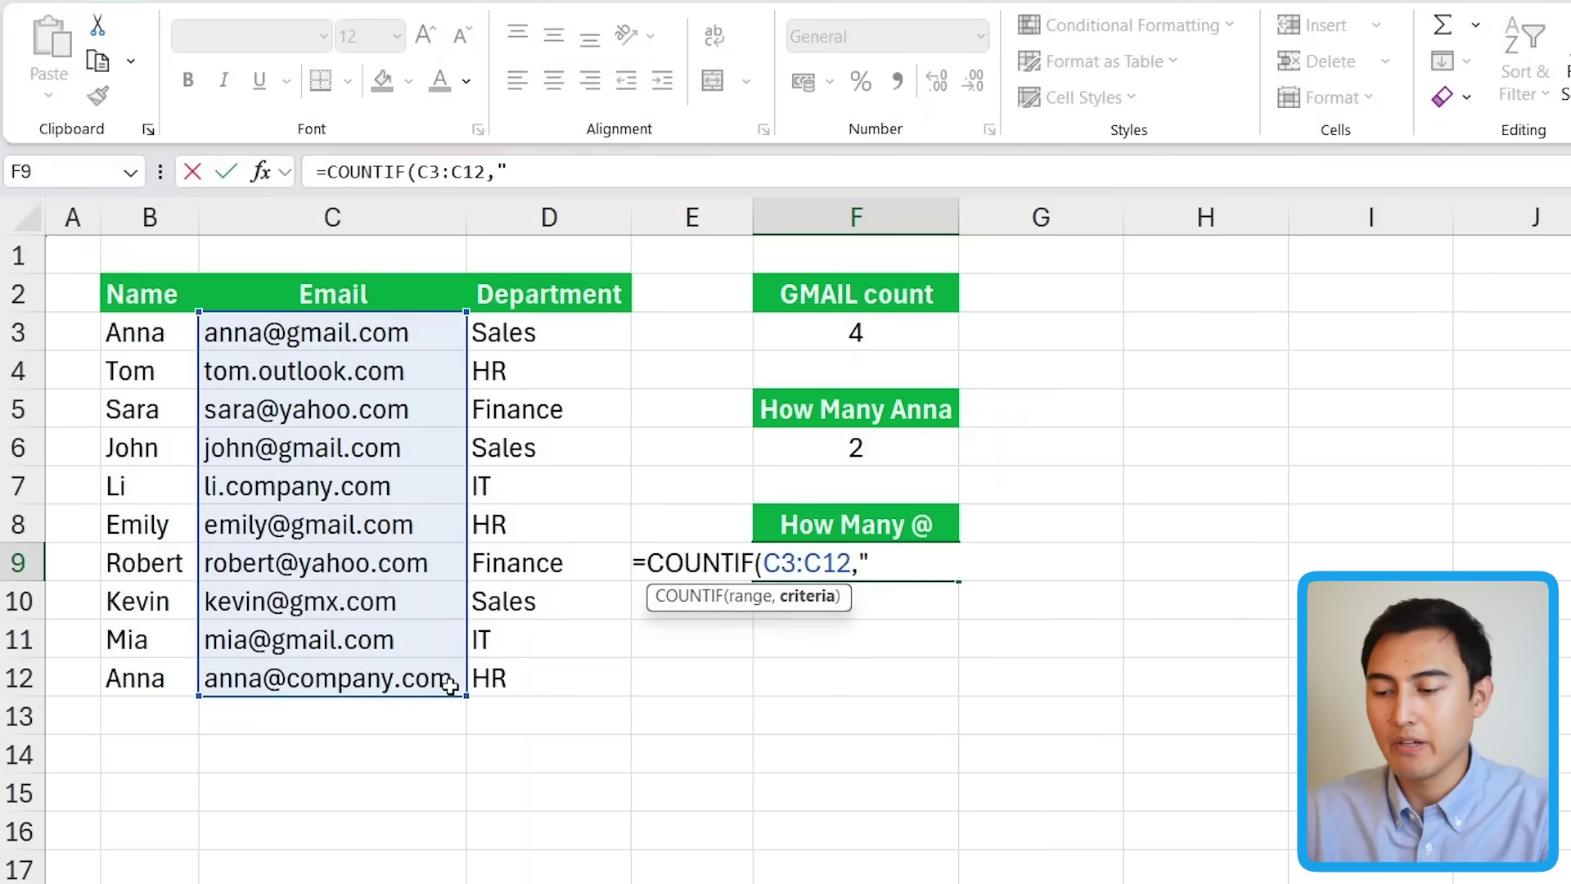
pyautogui.write('"@')
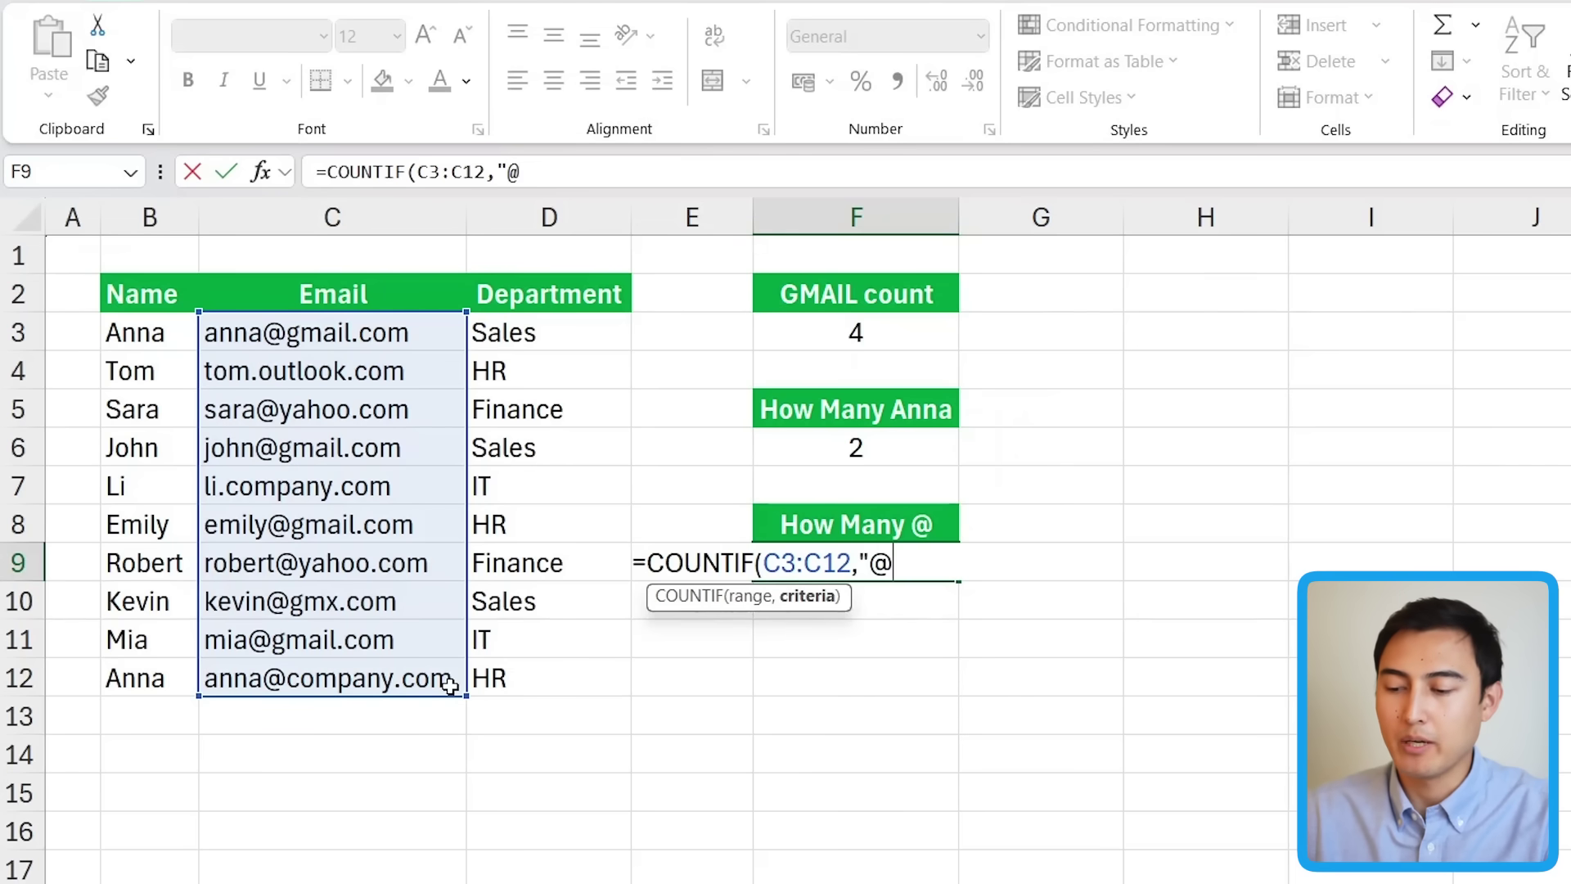
pyautogui.press('BackSpace')
pyautogui.write('*')
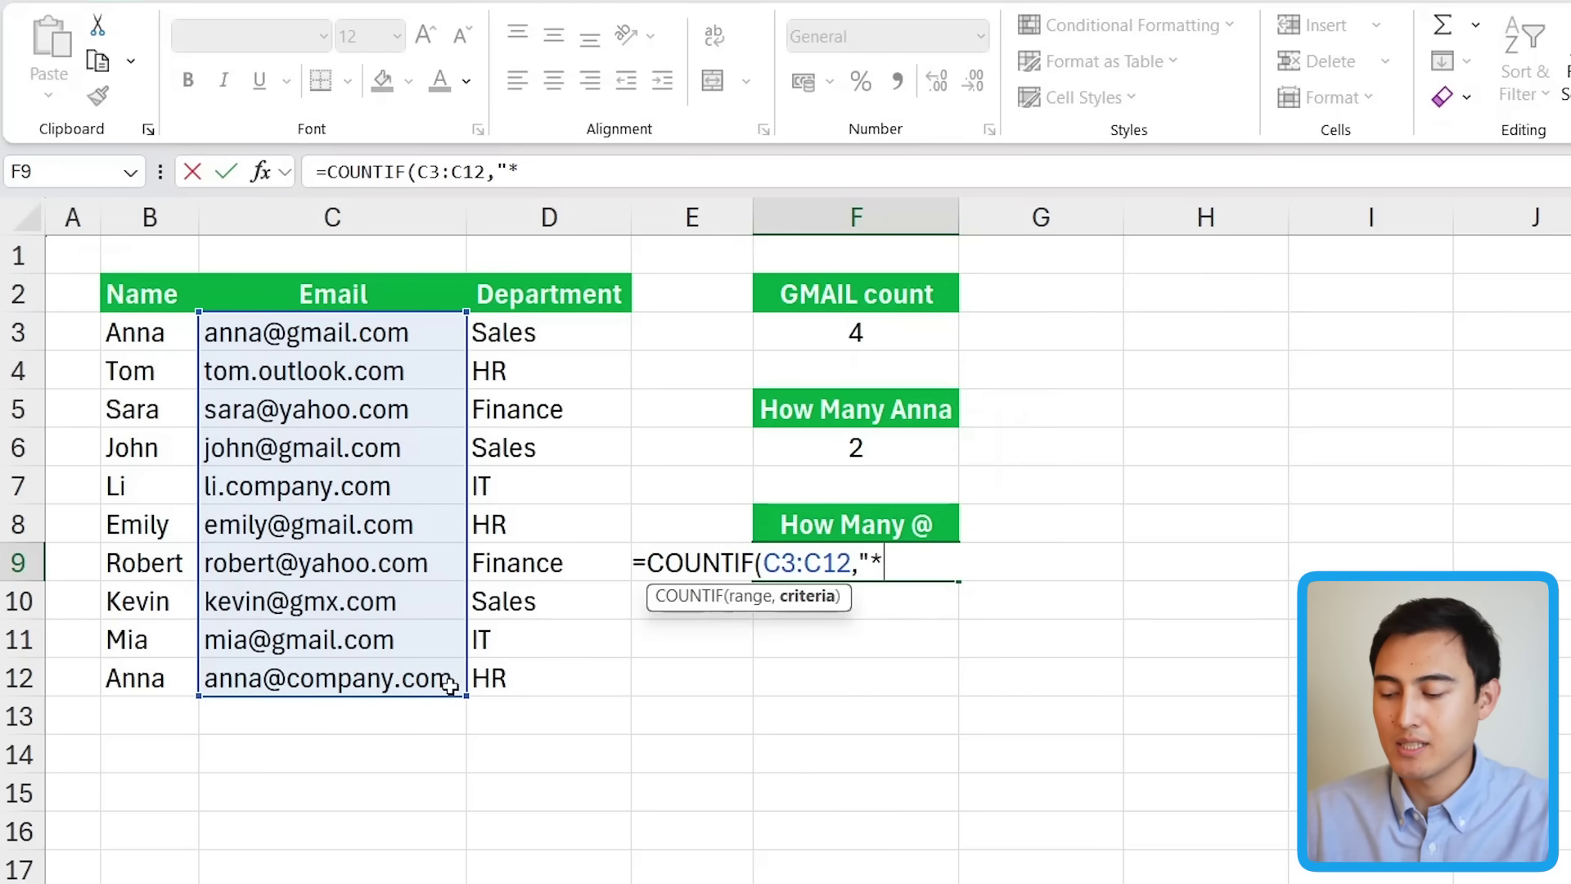
pyautogui.write('@*')
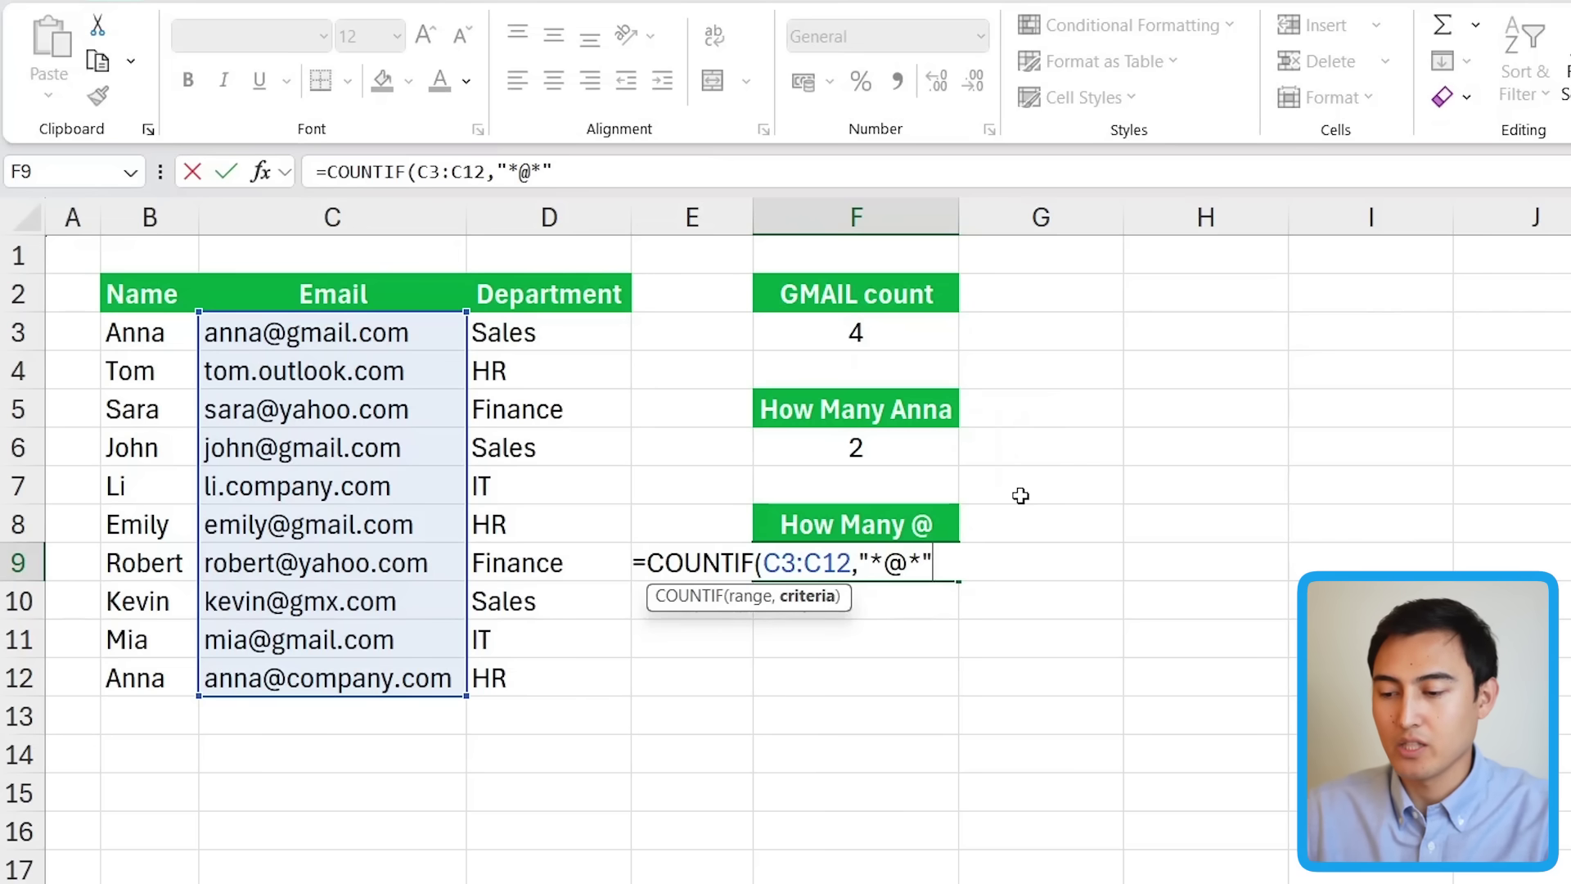
pyautogui.press('Return')
pyautogui.press('Up')
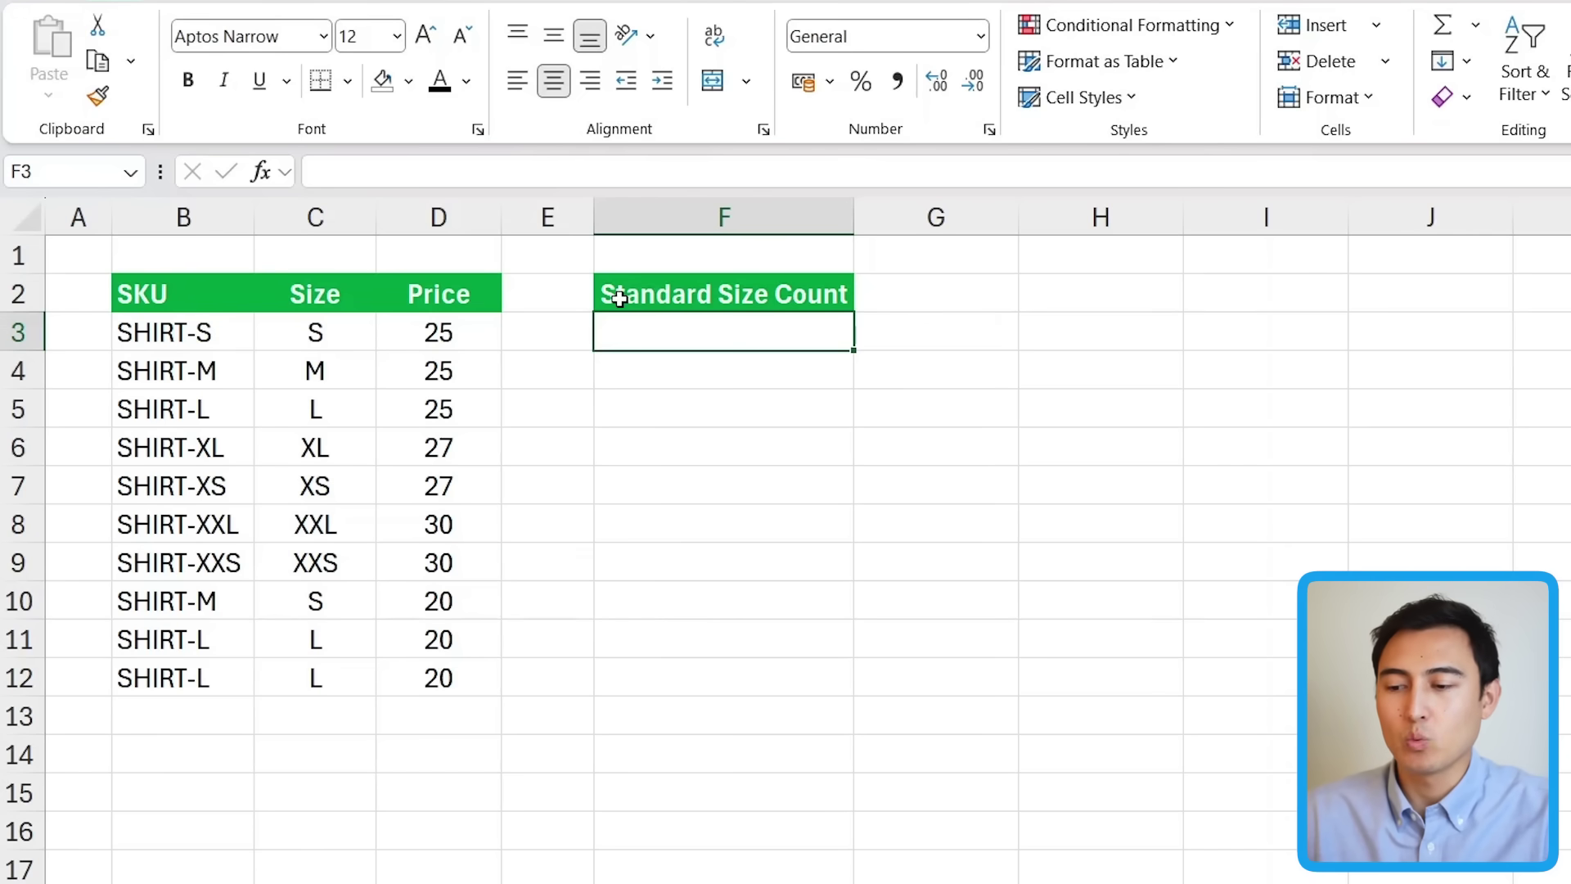
# Enter =COUNTIF(C3:C12,"?") in F3, which counts 6 single-character sizes.
pyautogui.click(642, 308)
pyautogui.press('Down')
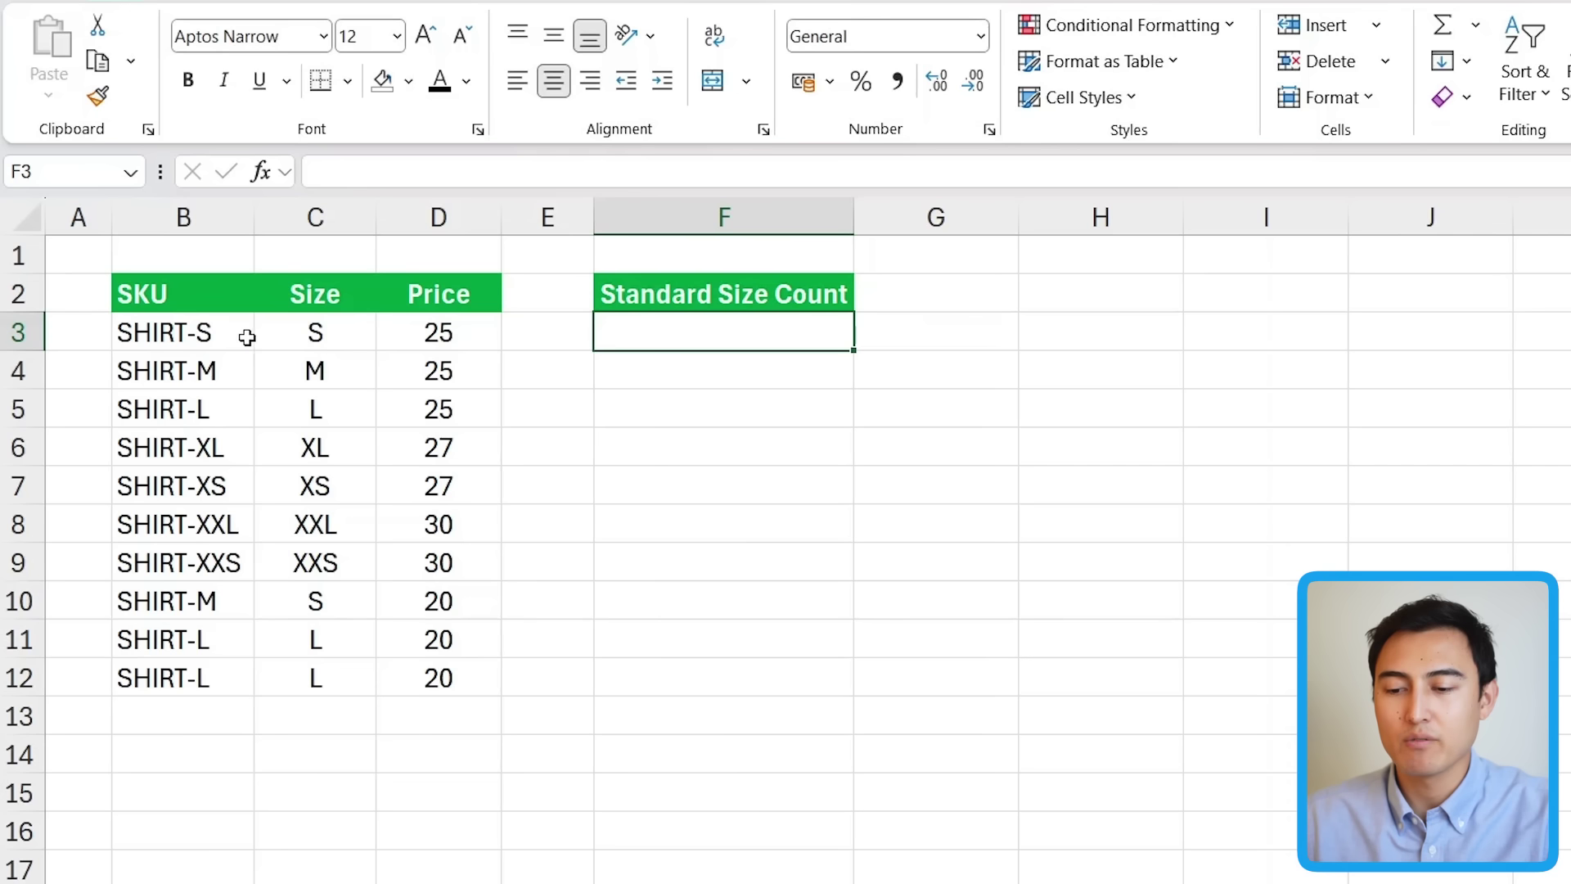
pyautogui.click(348, 343)
pyautogui.press('Down')
pyautogui.press('Down')
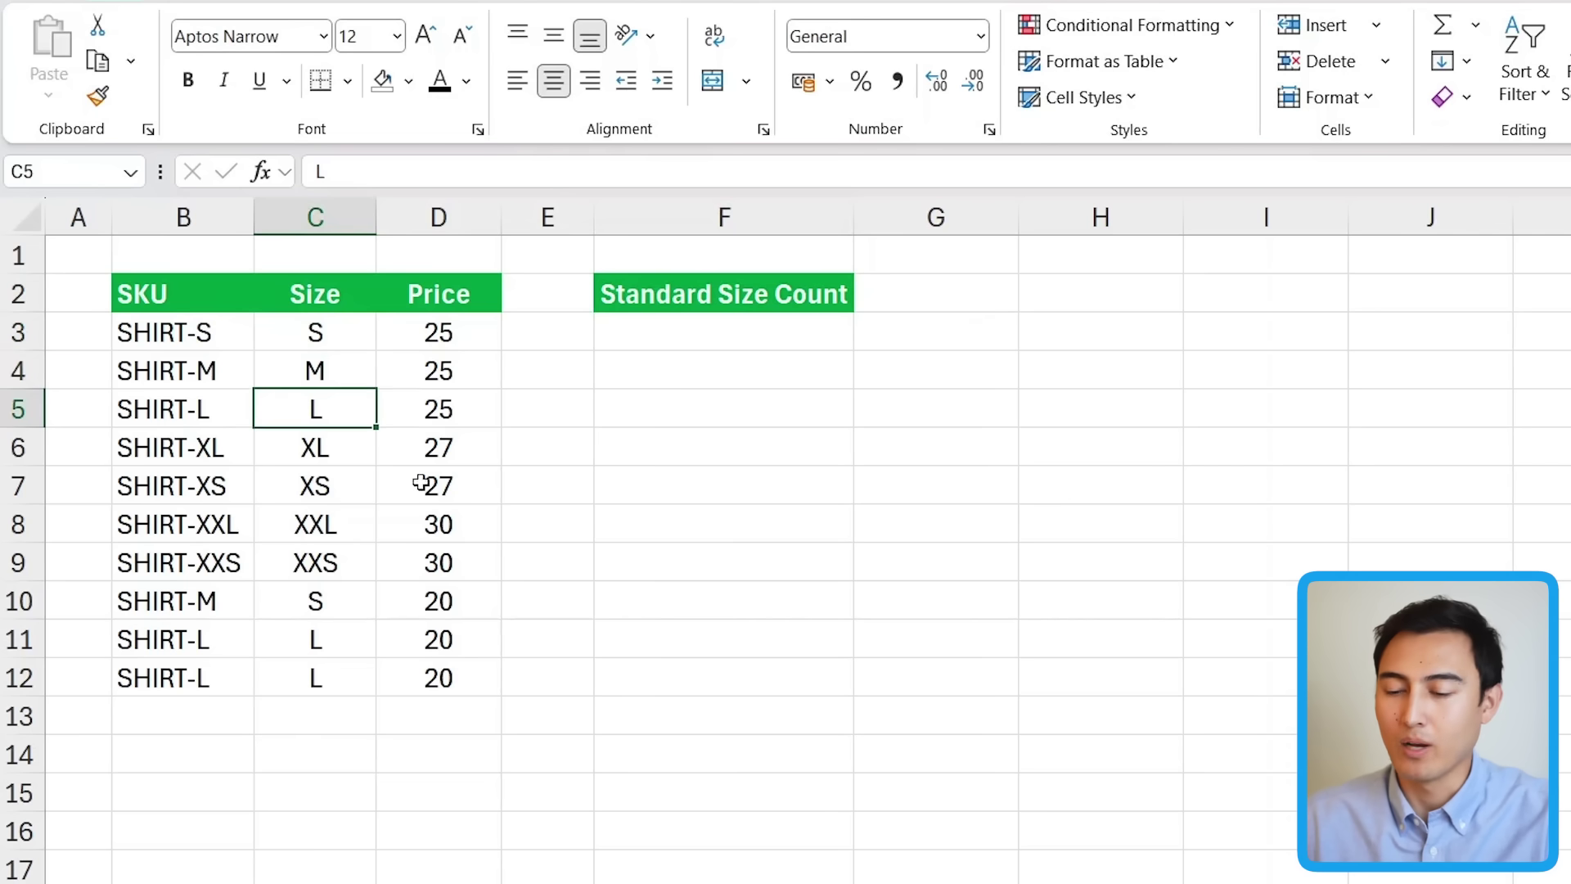
pyautogui.press('Down')
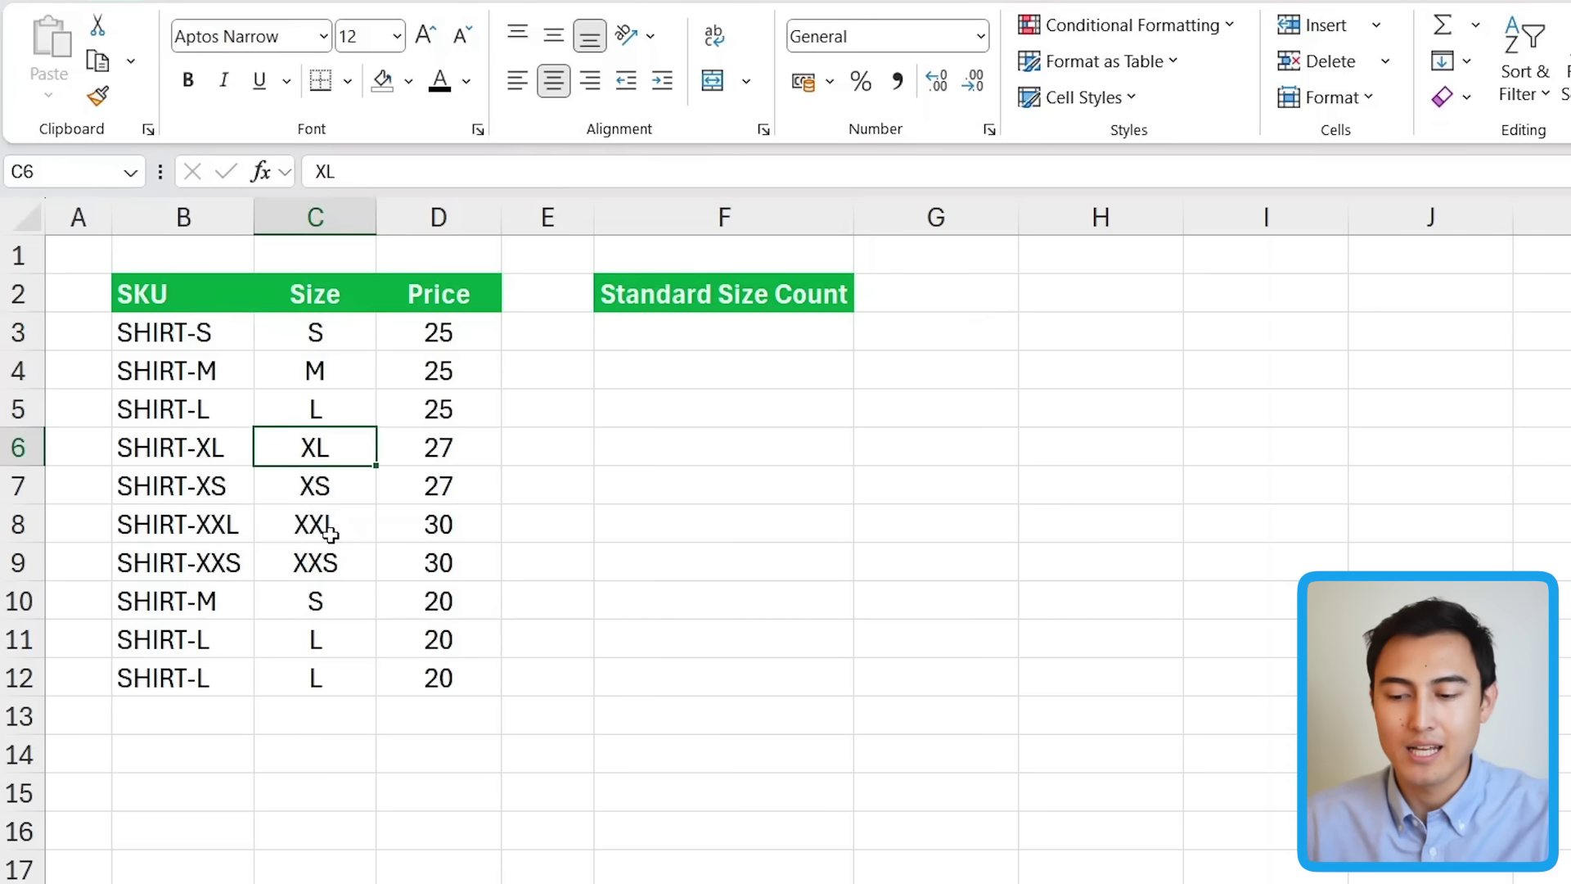
pyautogui.click(753, 339)
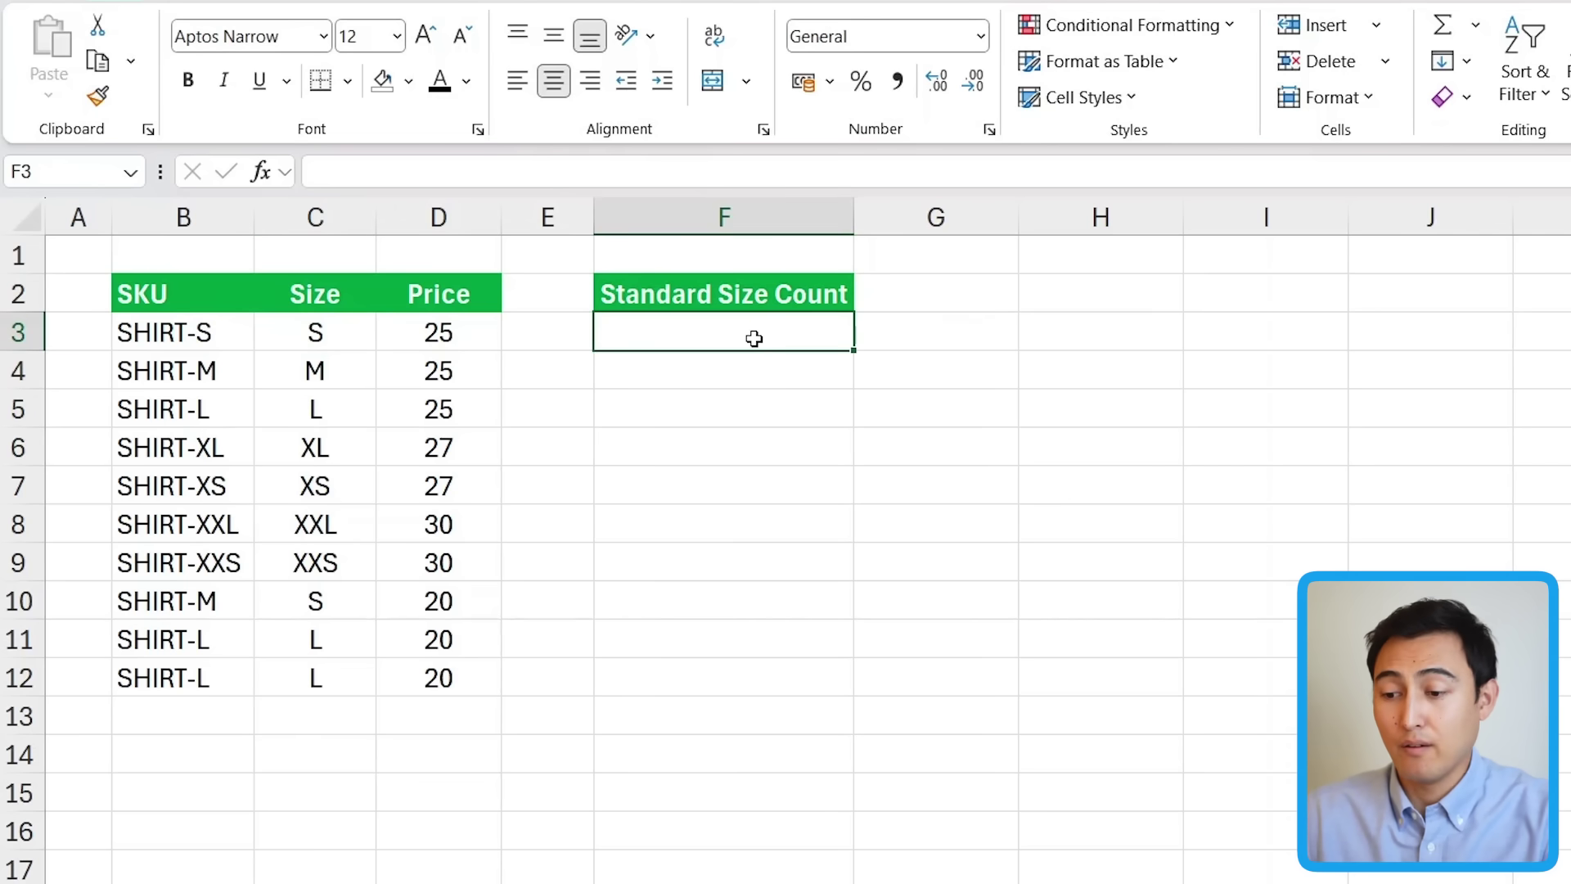
pyautogui.write('=counti')
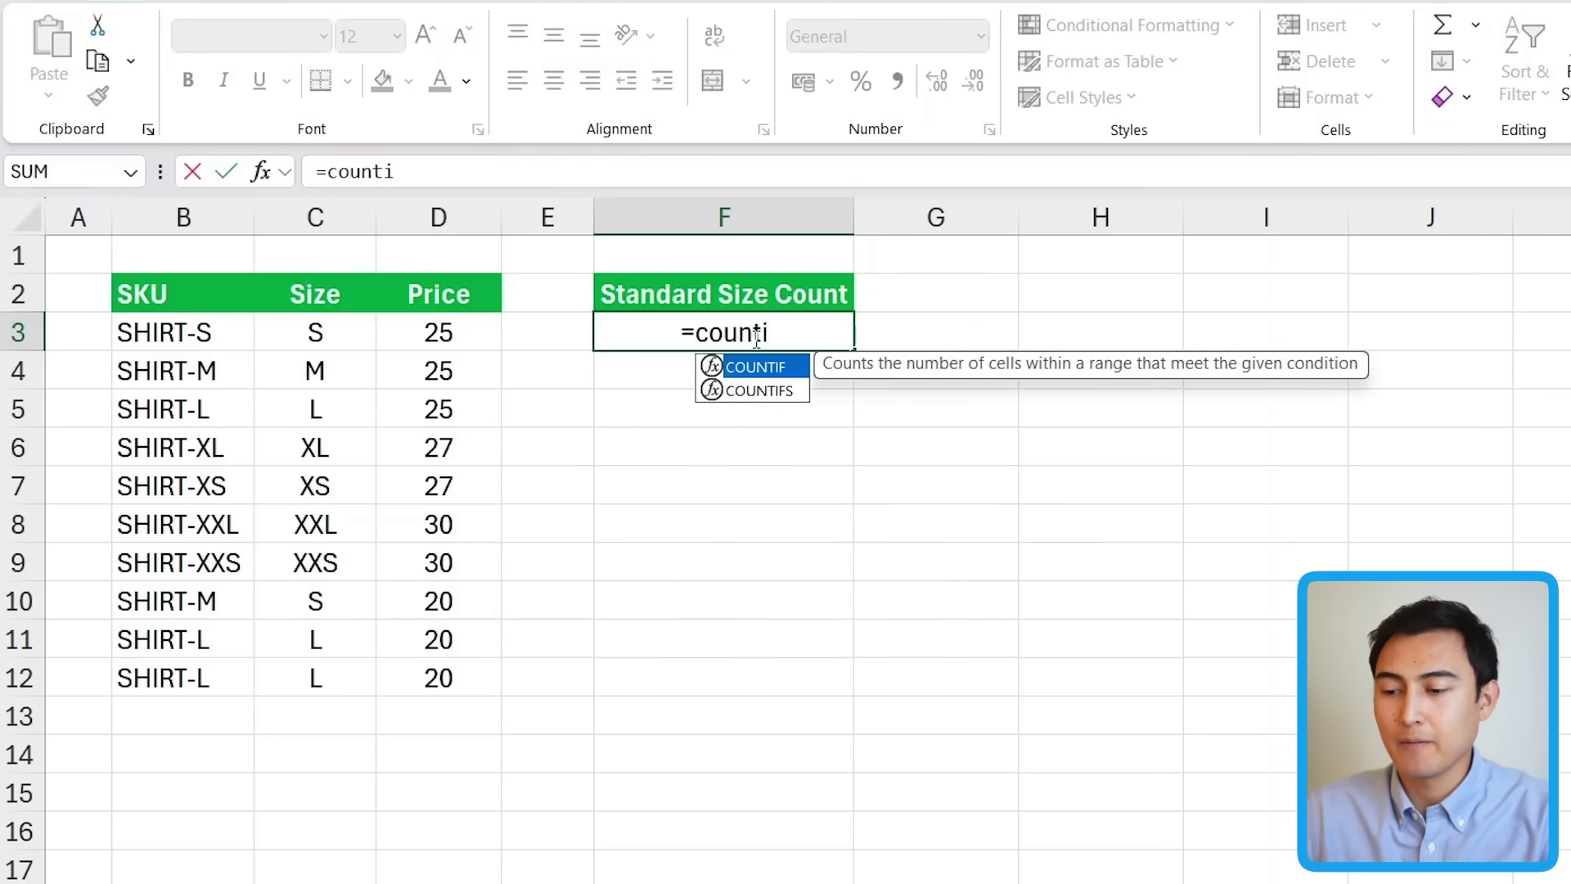
pyautogui.press('Tab')
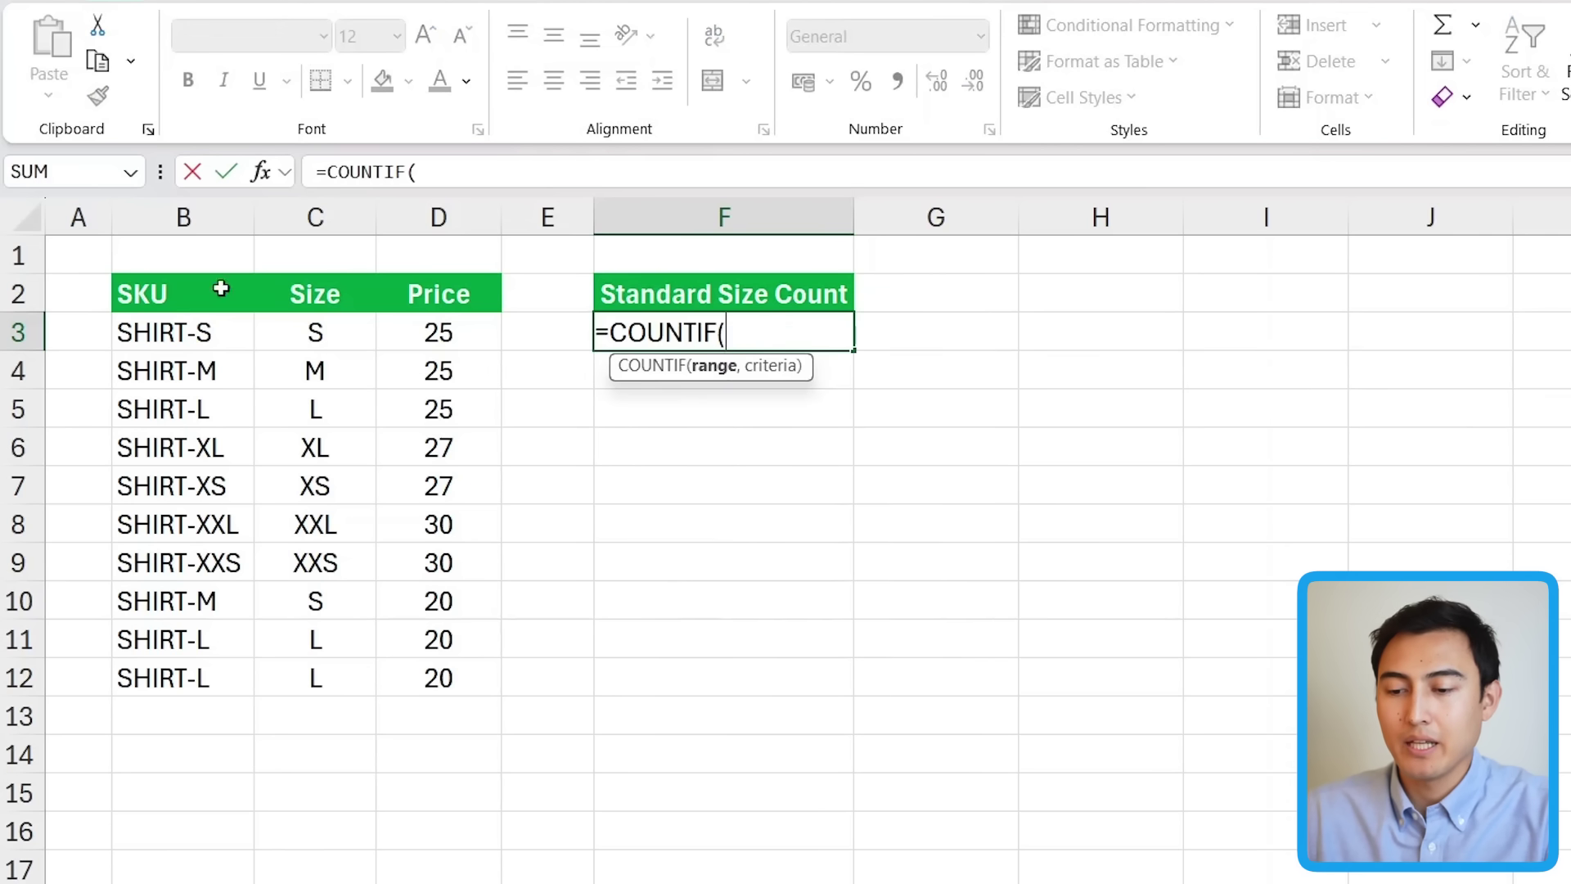
pyautogui.moveTo(318, 336); pyautogui.dragTo(322, 694)
pyautogui.write(',')
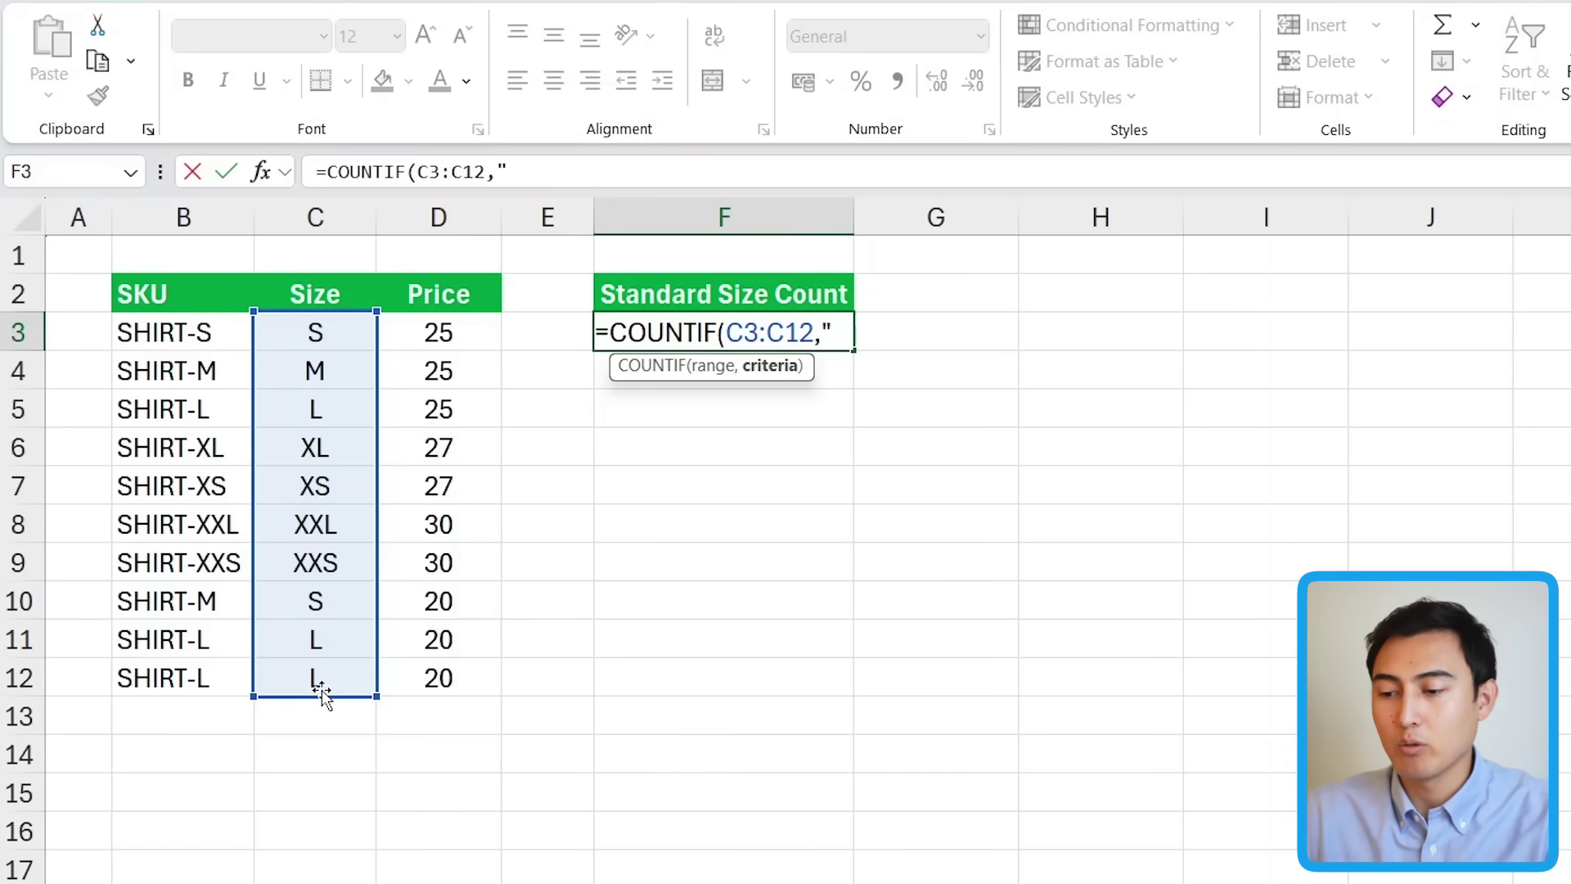
pyautogui.write('"?"')
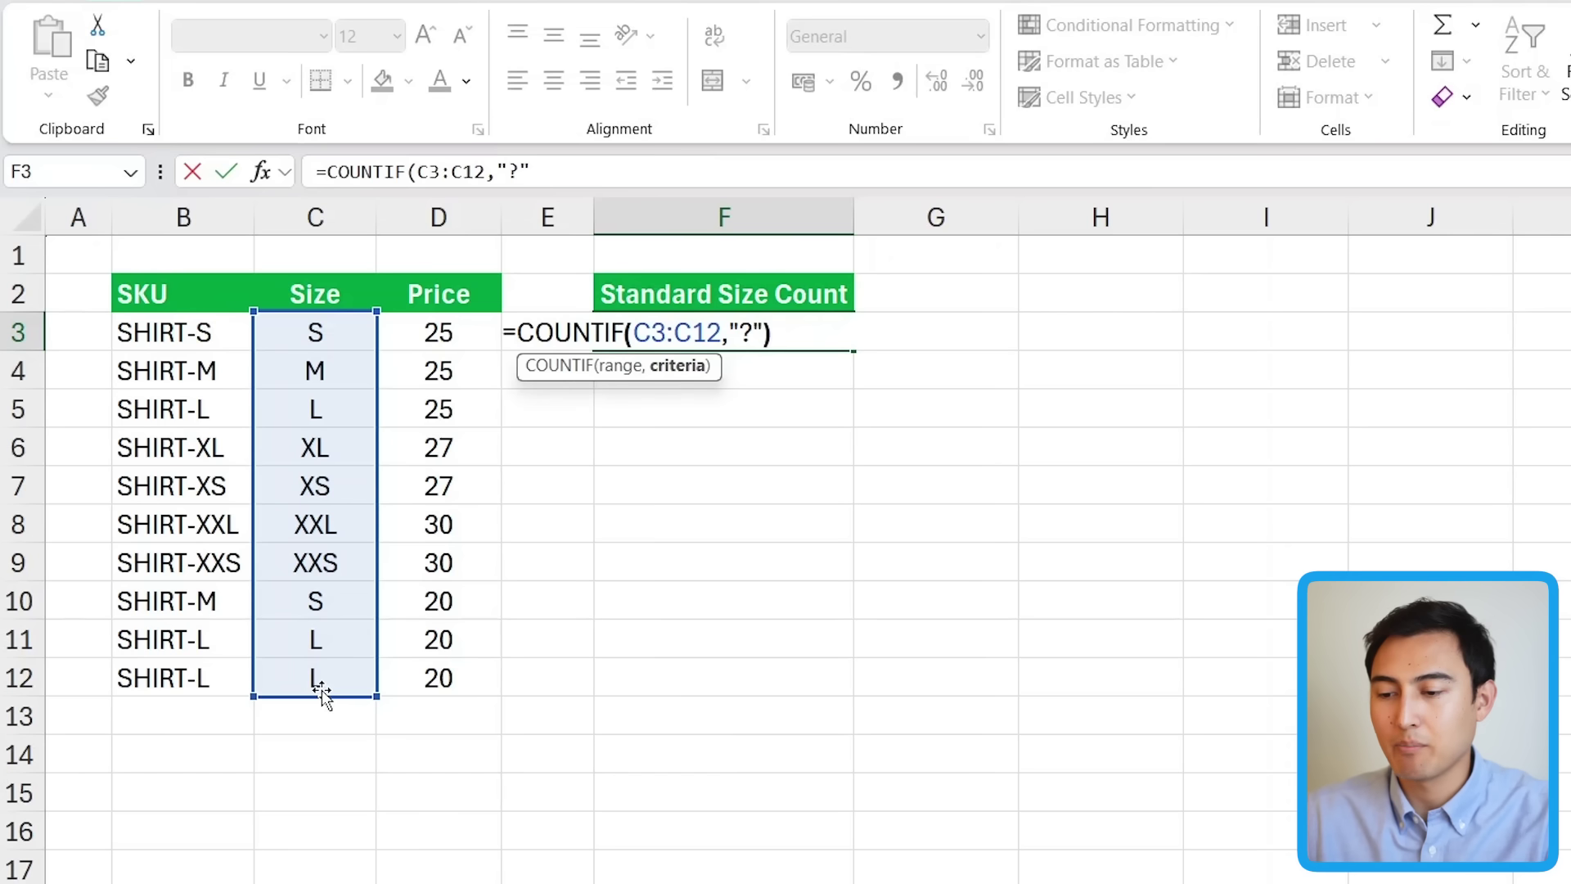
pyautogui.write(')')
pyautogui.press('Return')
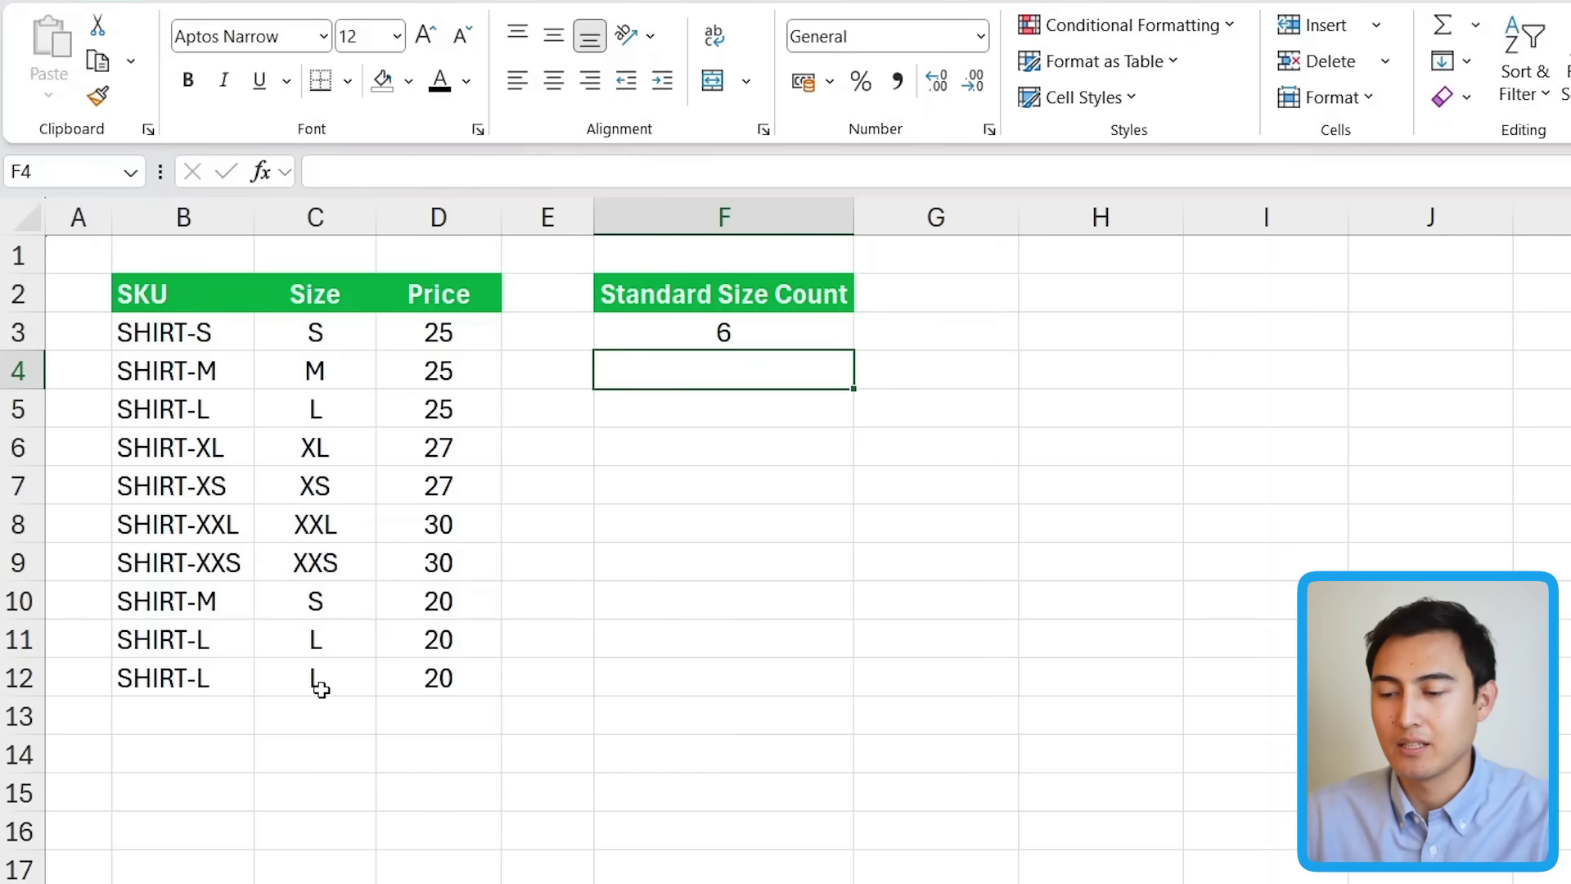
pyautogui.press('Up')
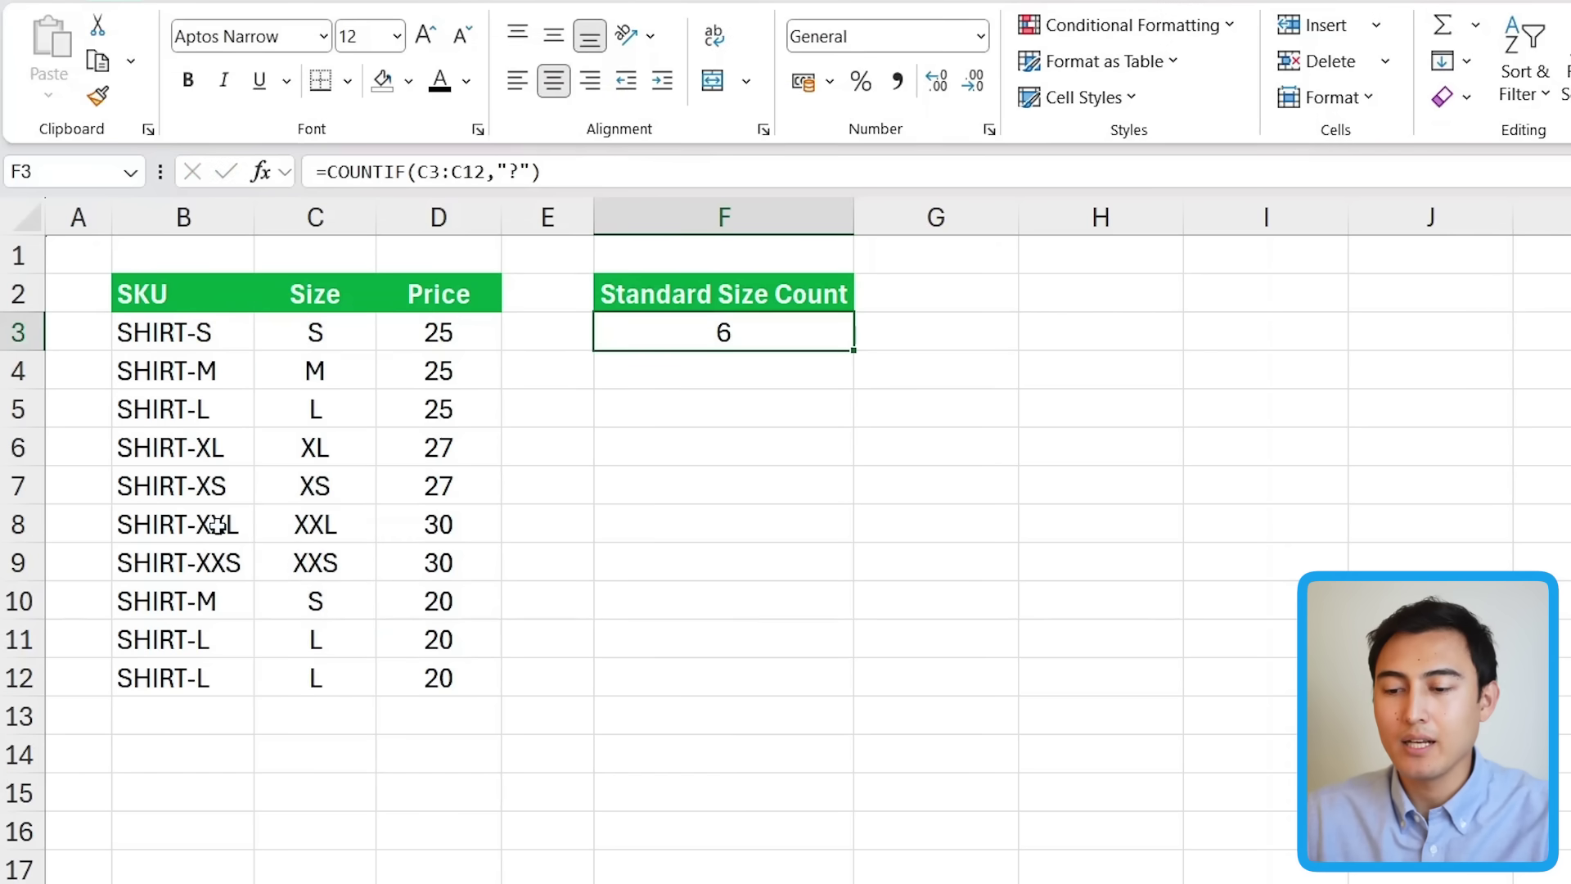
# Change the criterion to "??" so two-letter sizes like XL and XS count, giving 2.
pyautogui.click(325, 449)
pyautogui.click(384, 492)
pyautogui.click(325, 495)
pyautogui.click(684, 334)
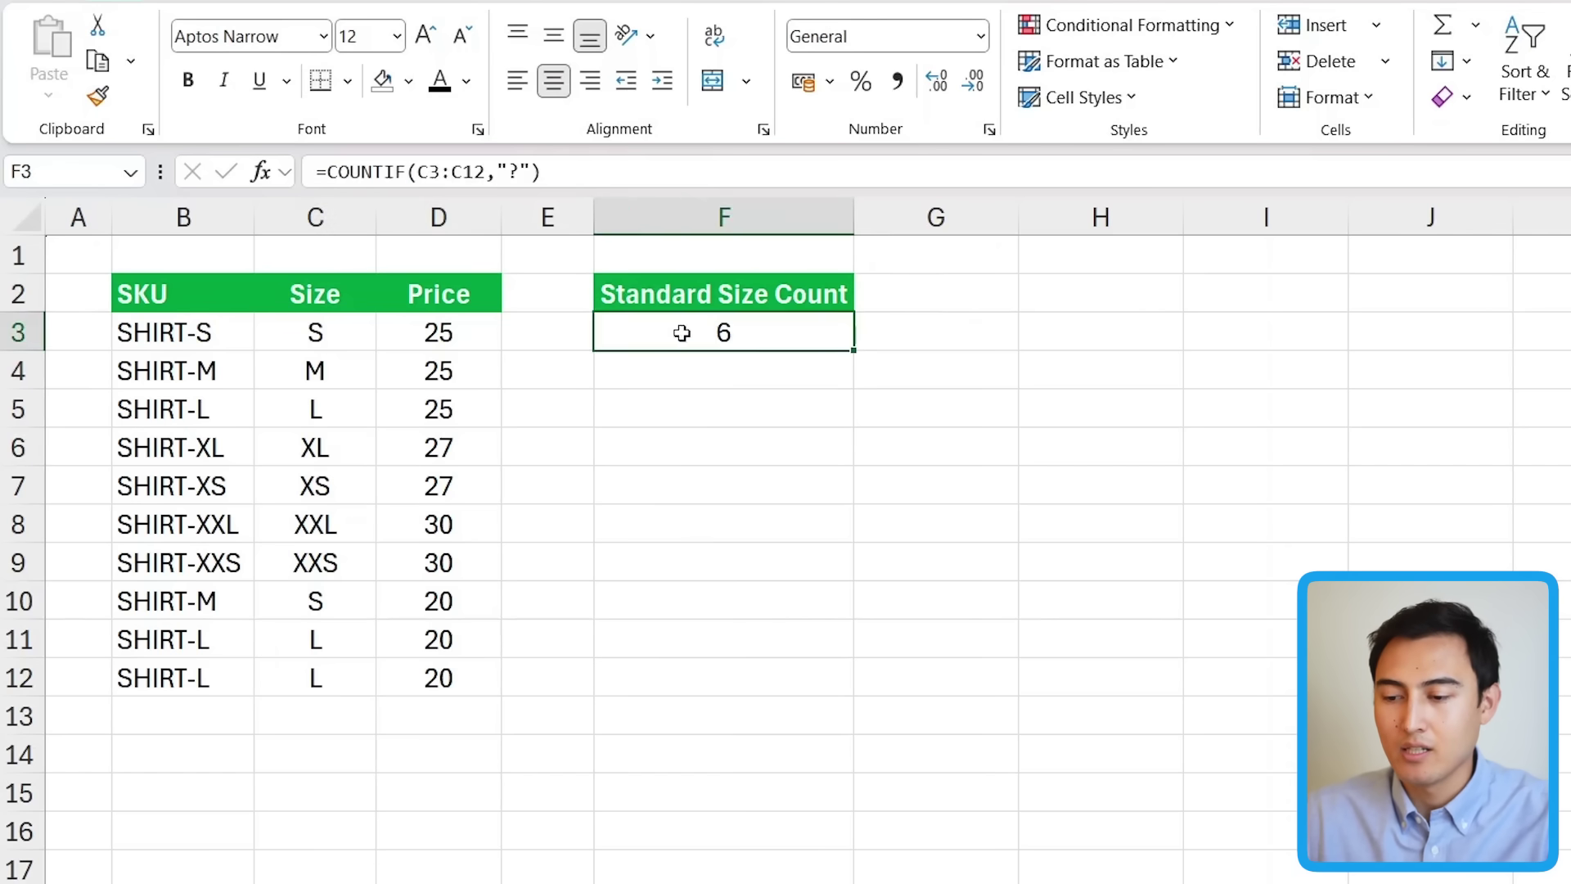
pyautogui.click(510, 170)
pyautogui.write('?')
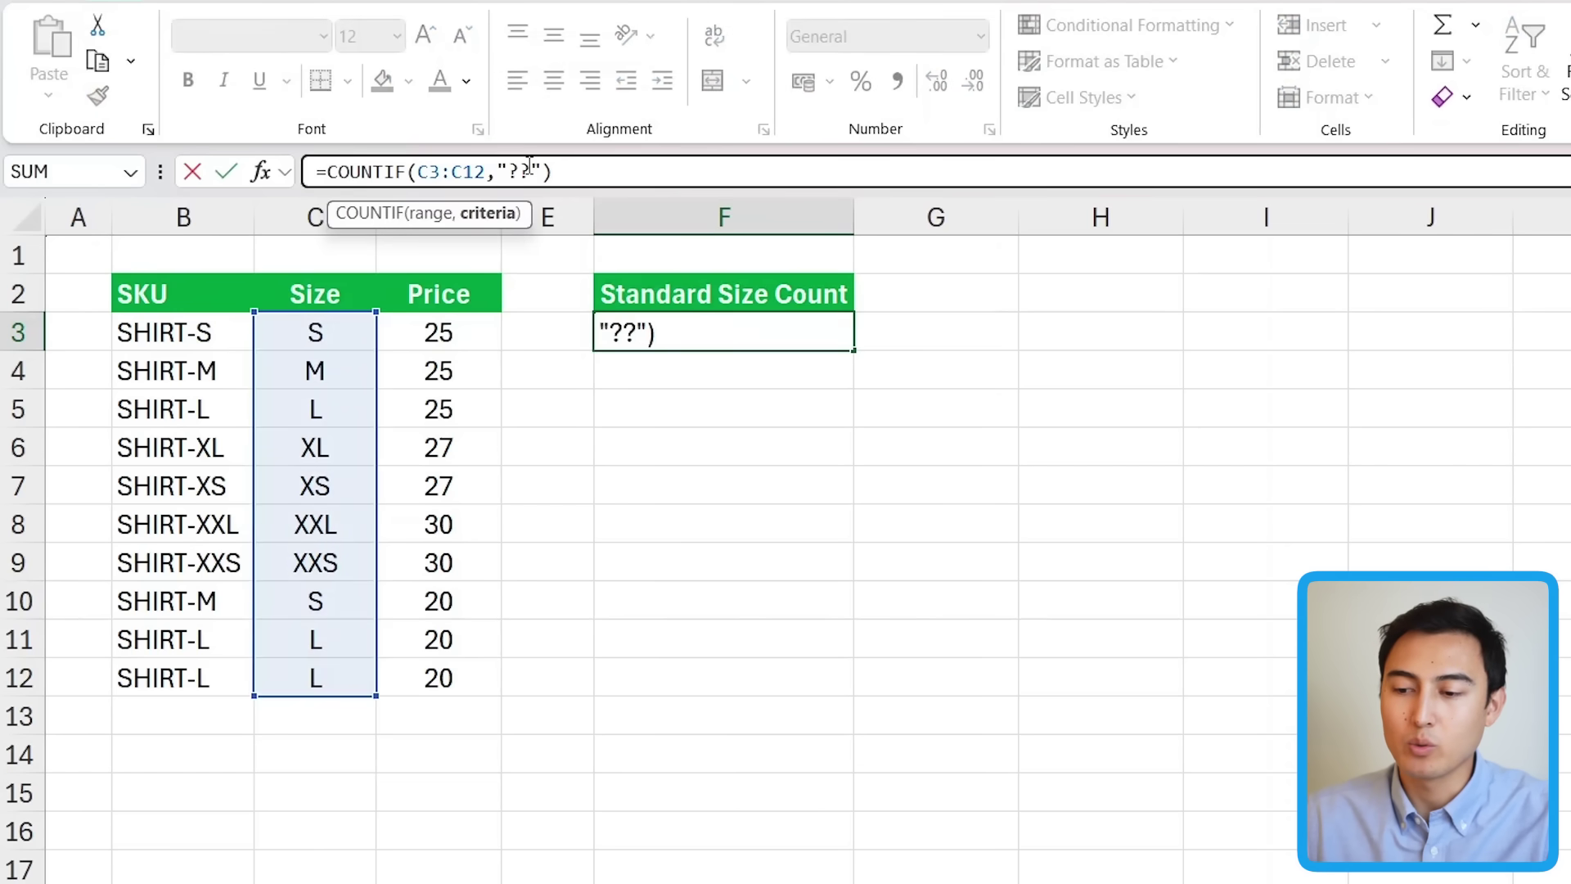
pyautogui.press('Return')
pyautogui.press('Up')
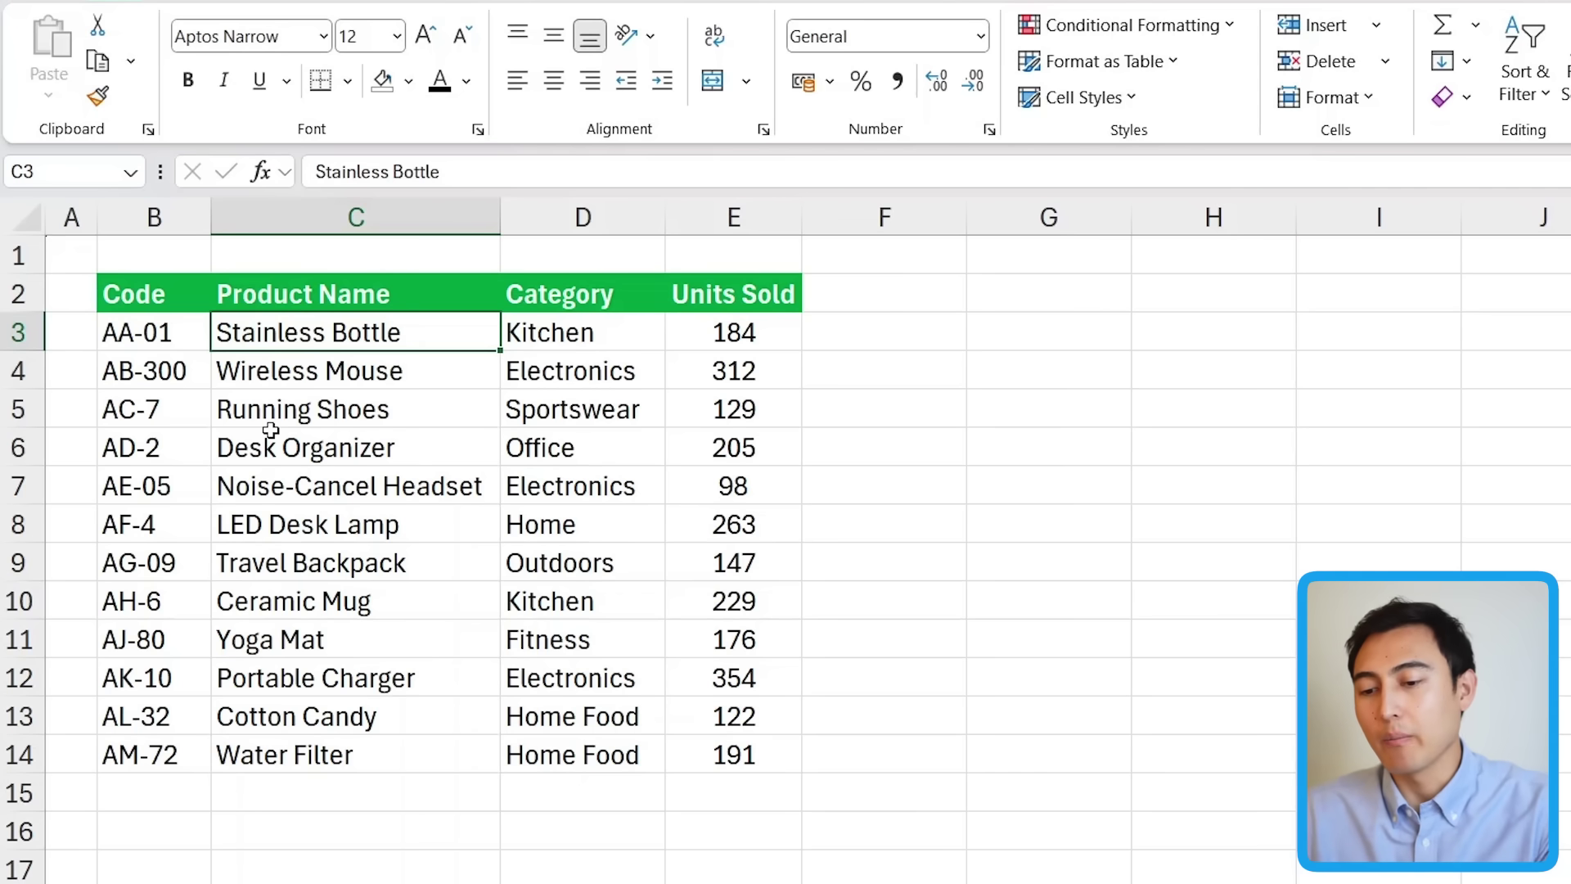
pyautogui.moveTo(123, 294); pyautogui.dragTo(381, 491)
pyautogui.click(278, 408)
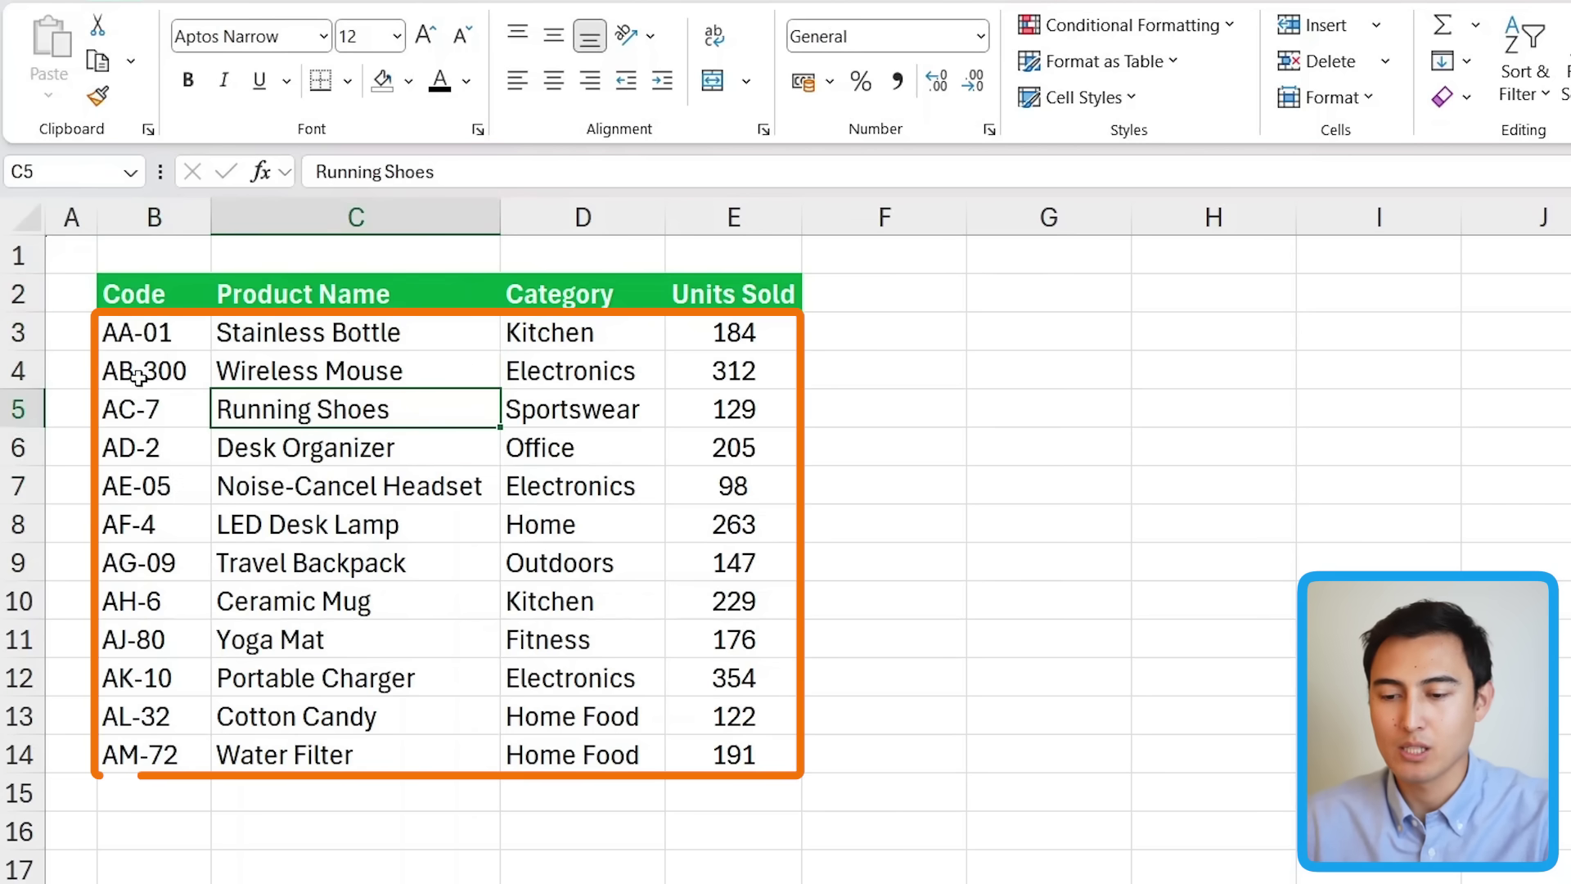
pyautogui.moveTo(175, 341); pyautogui.dragTo(168, 634)
pyautogui.click(154, 517)
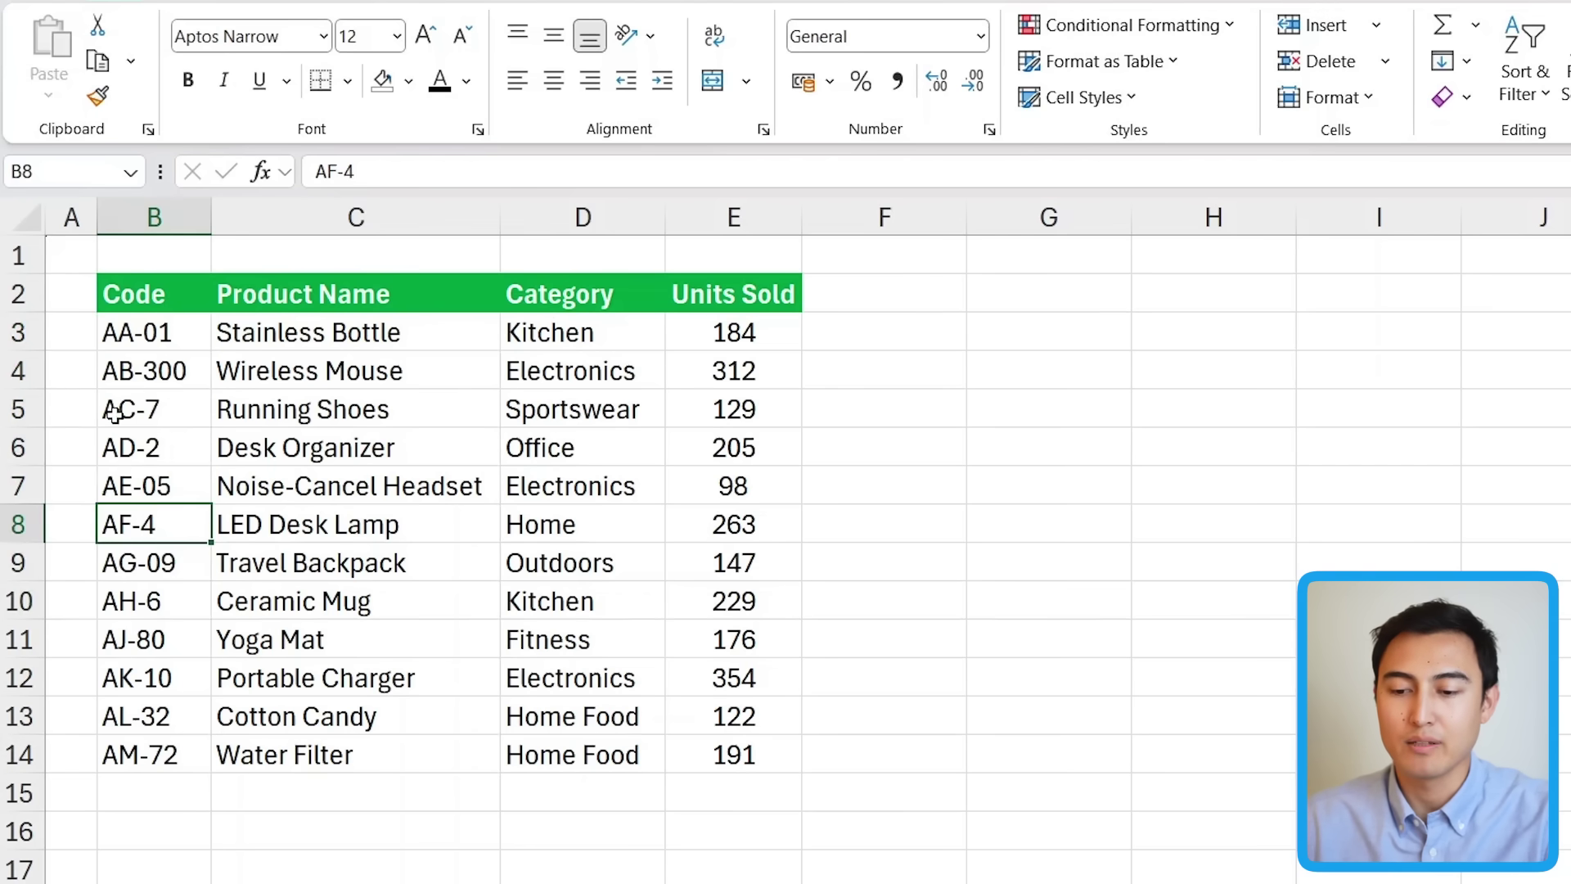
pyautogui.click(168, 417)
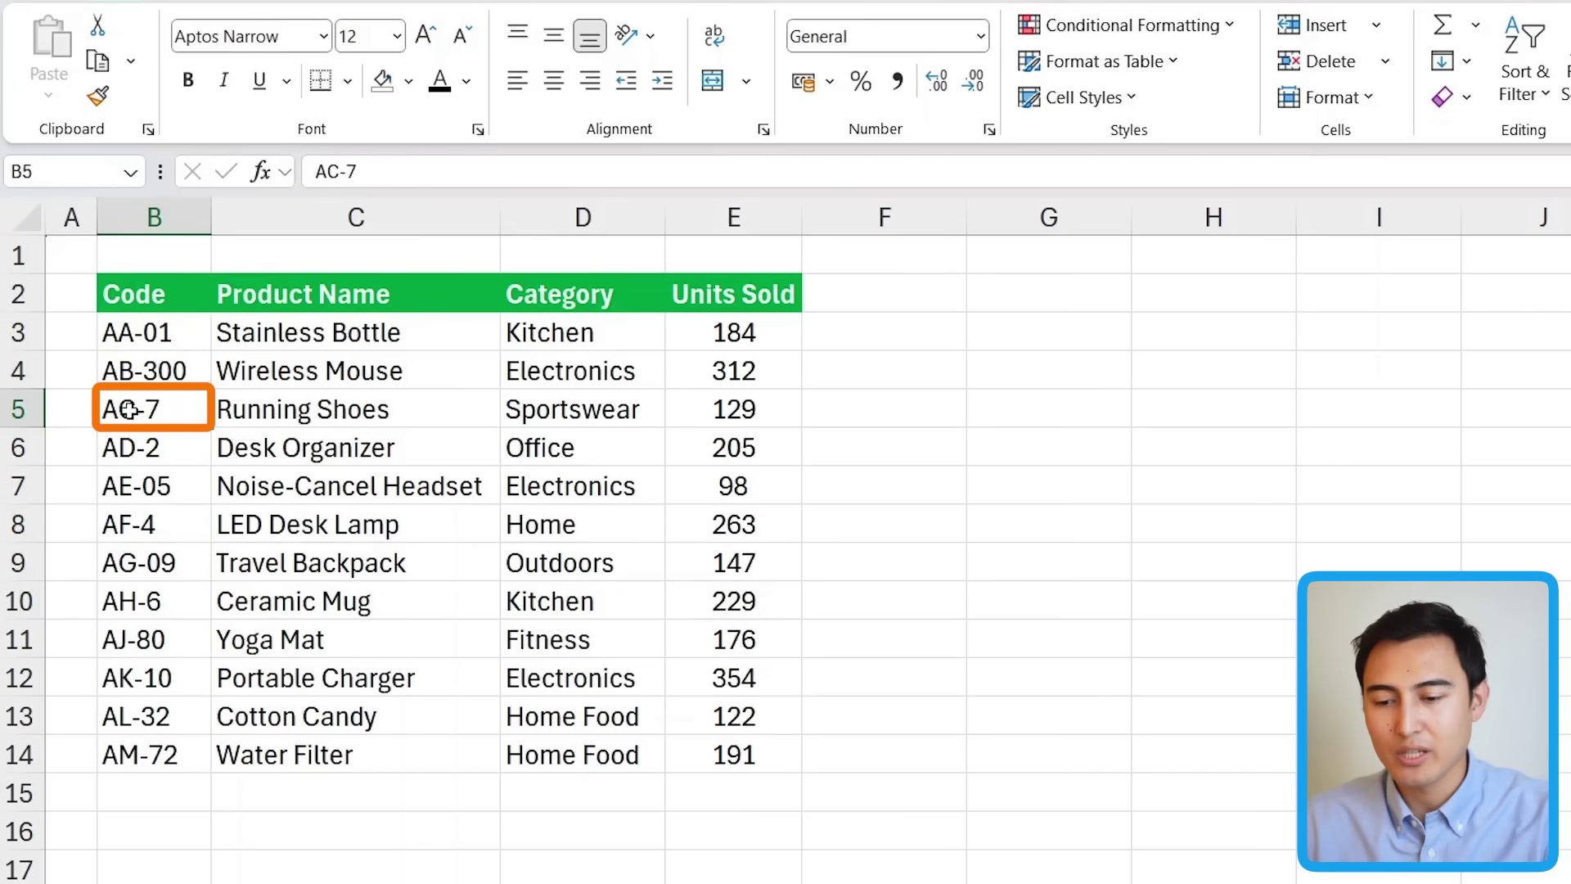
pyautogui.moveTo(116, 421); pyautogui.dragTo(135, 446)
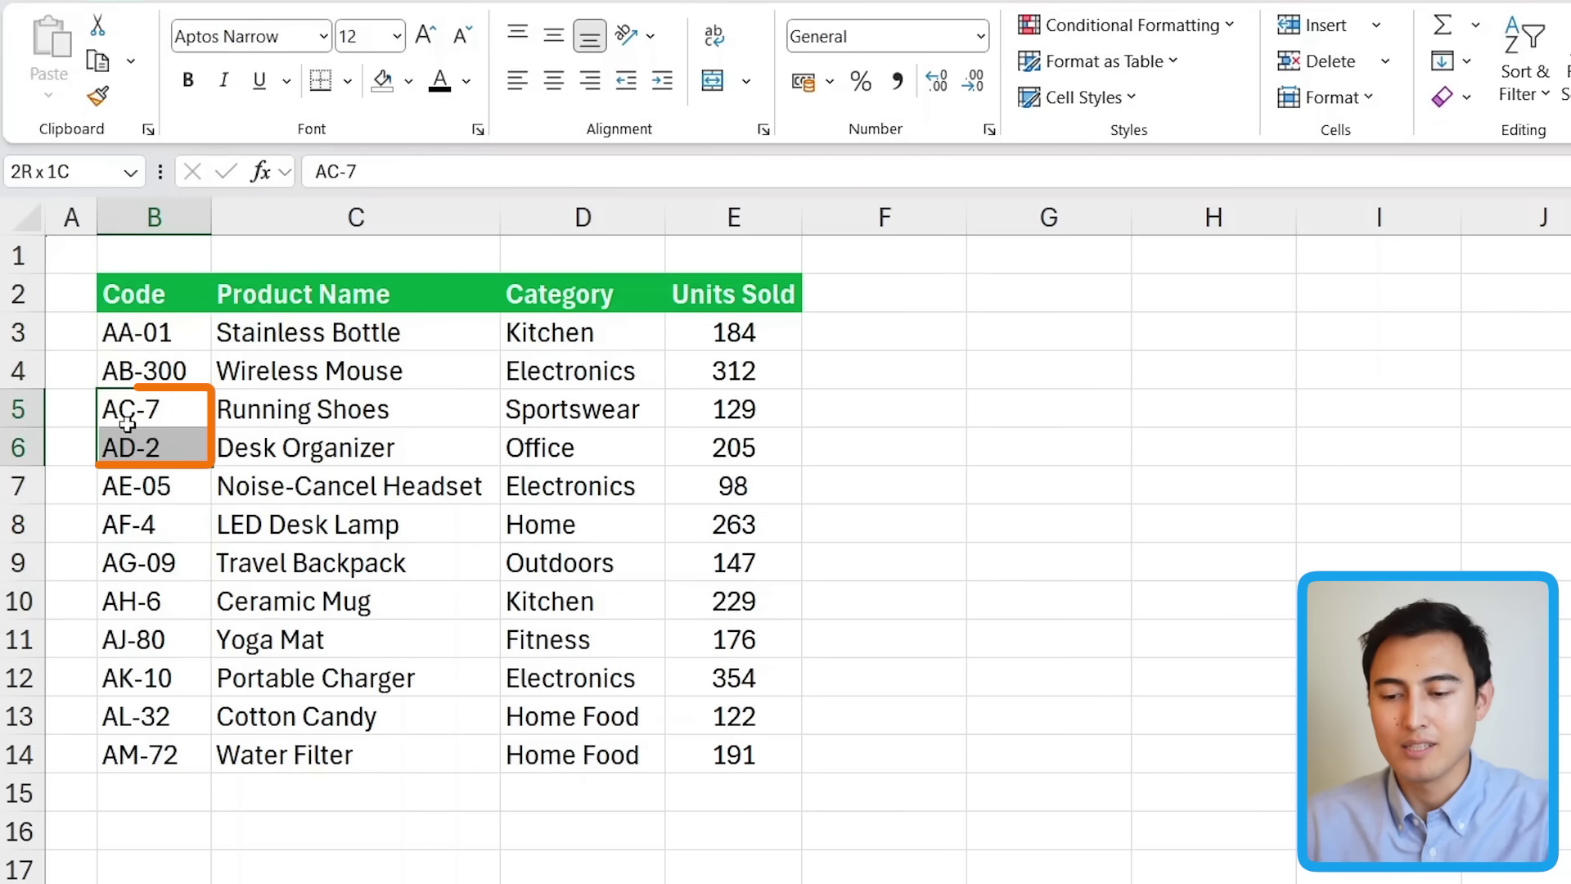
pyautogui.press('Up')
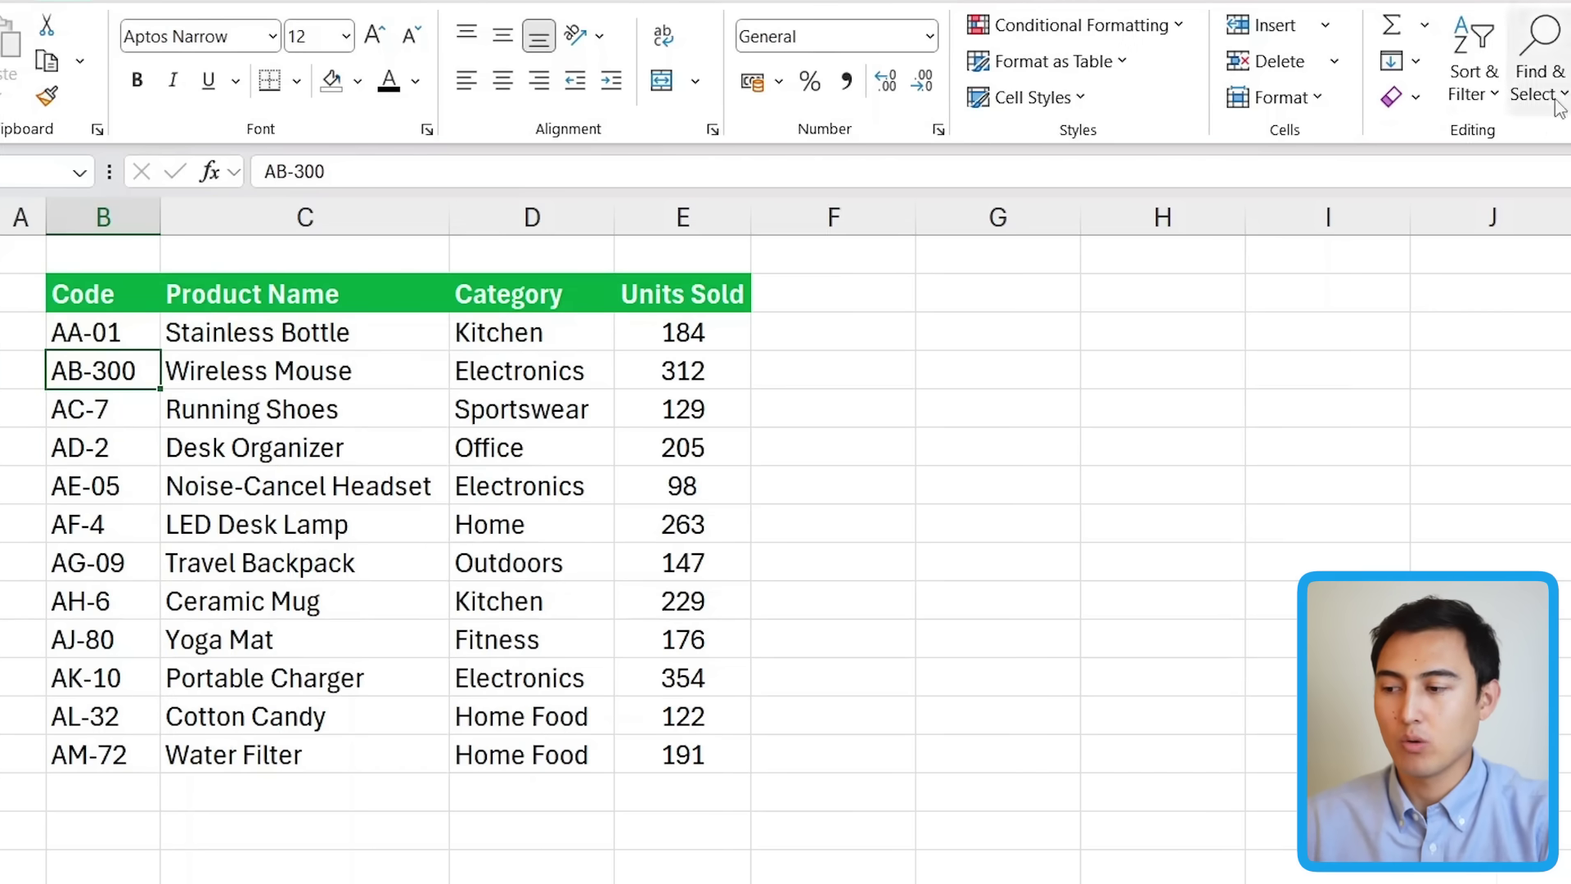
# Find all cells matching ??-? and enlarge the results window, listing 13 matches.
pyautogui.click(1106, 74)
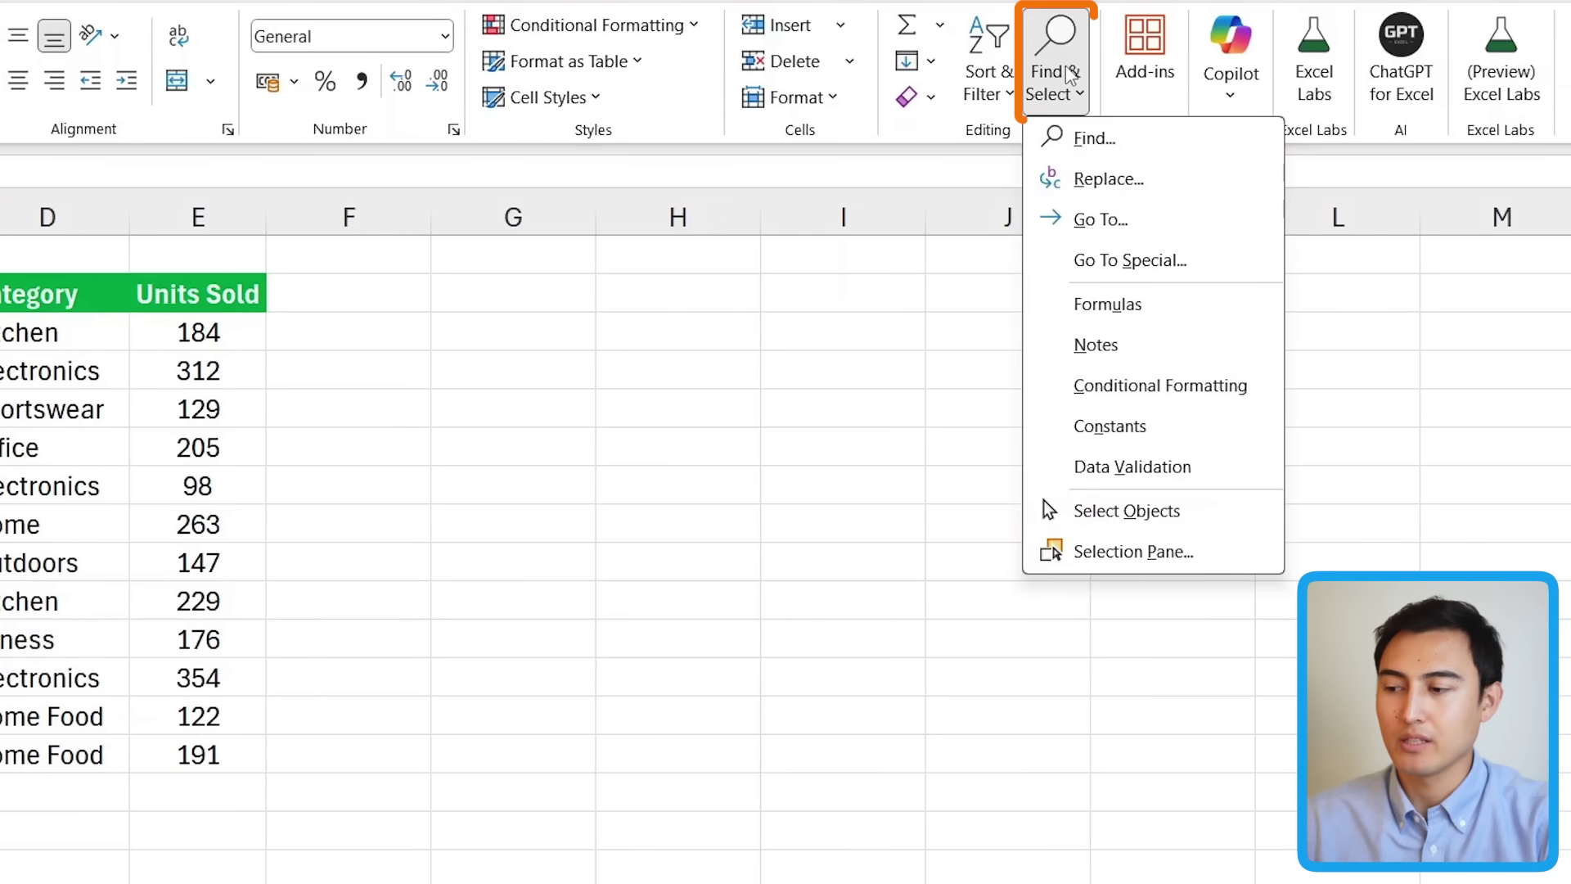
pyautogui.click(1096, 139)
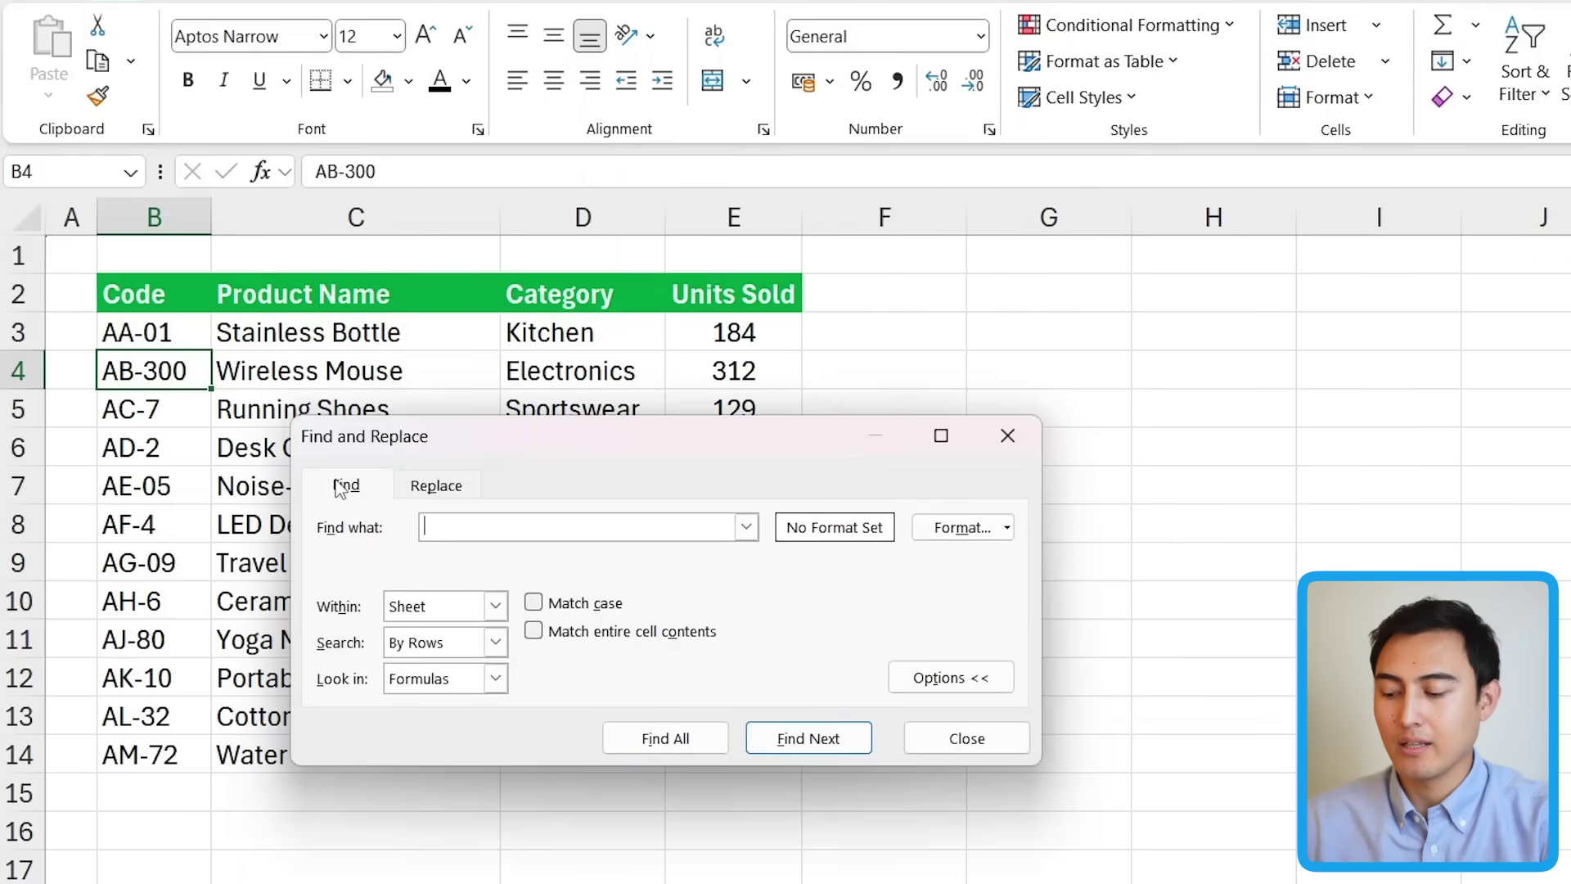
pyautogui.write('??-?')
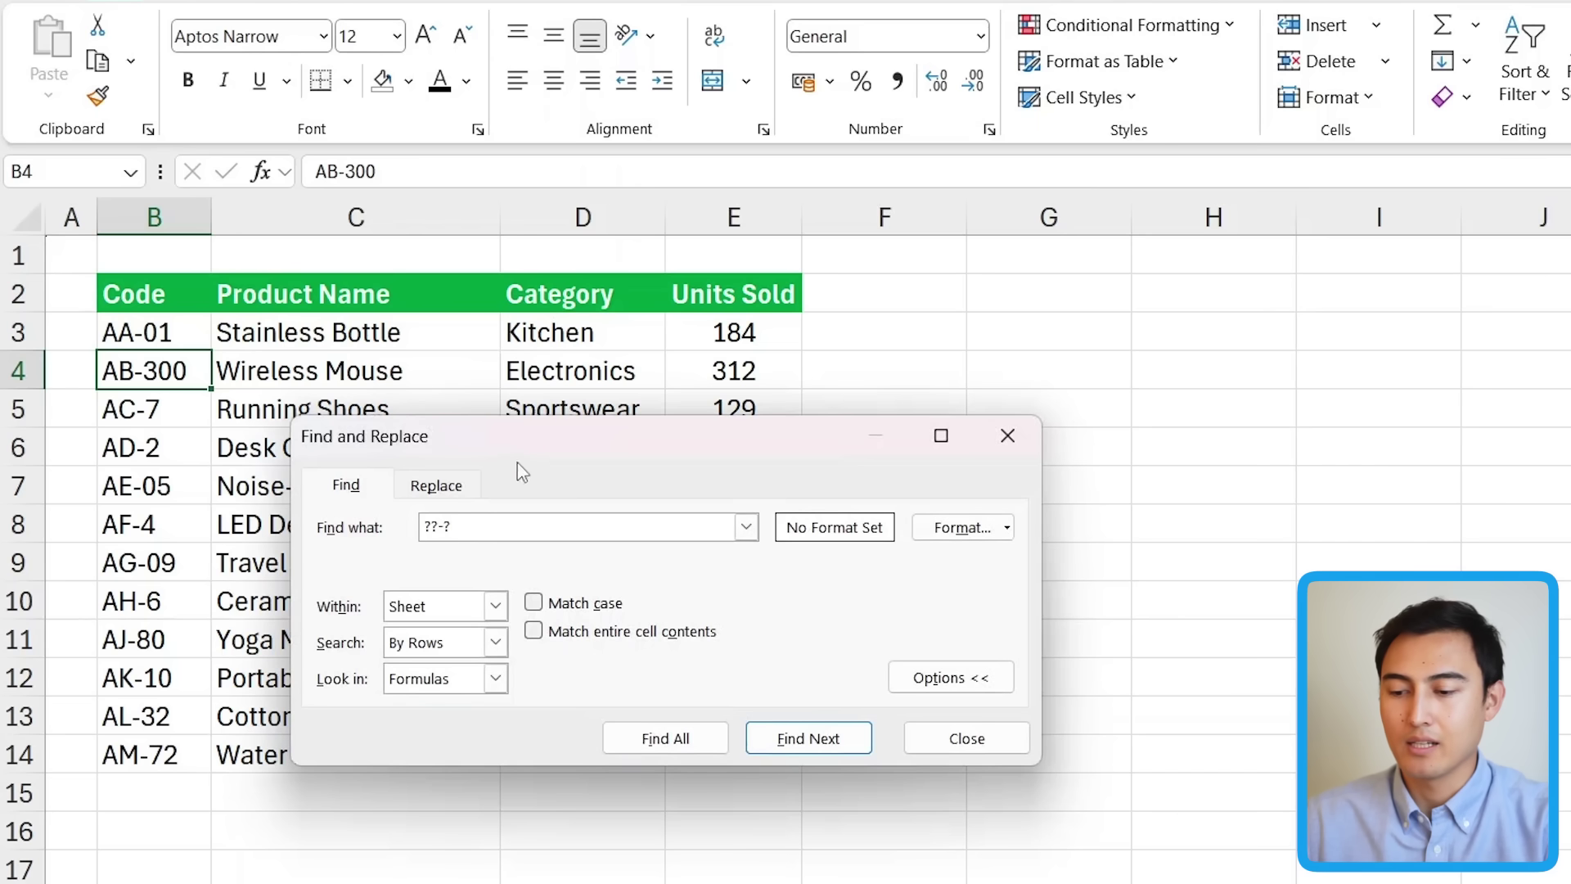
pyautogui.click(669, 741)
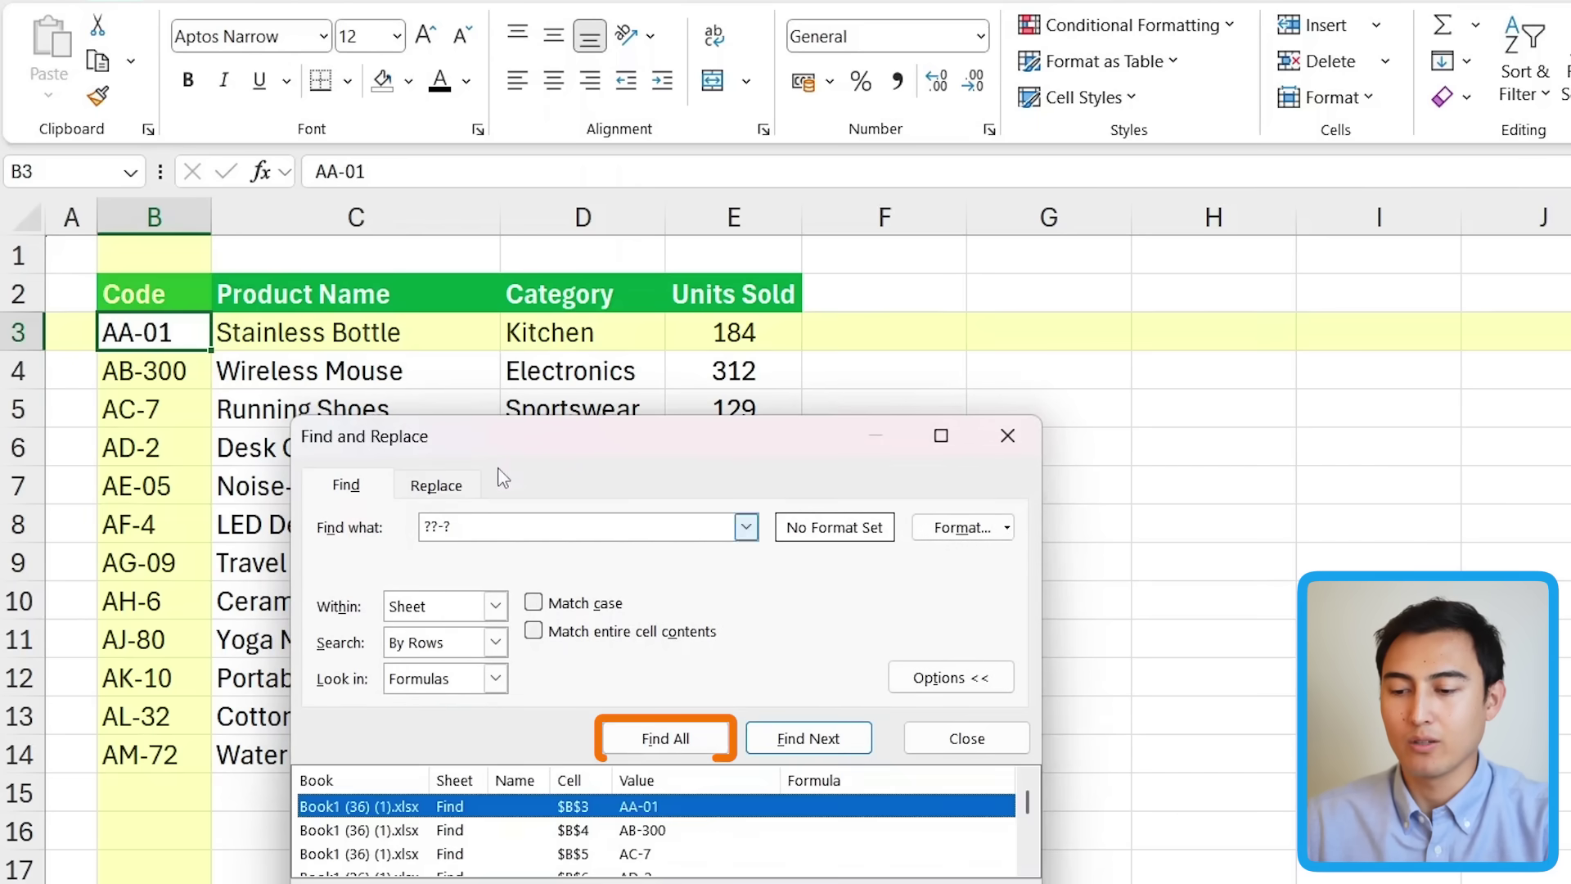
pyautogui.moveTo(495, 446); pyautogui.dragTo(581, 316)
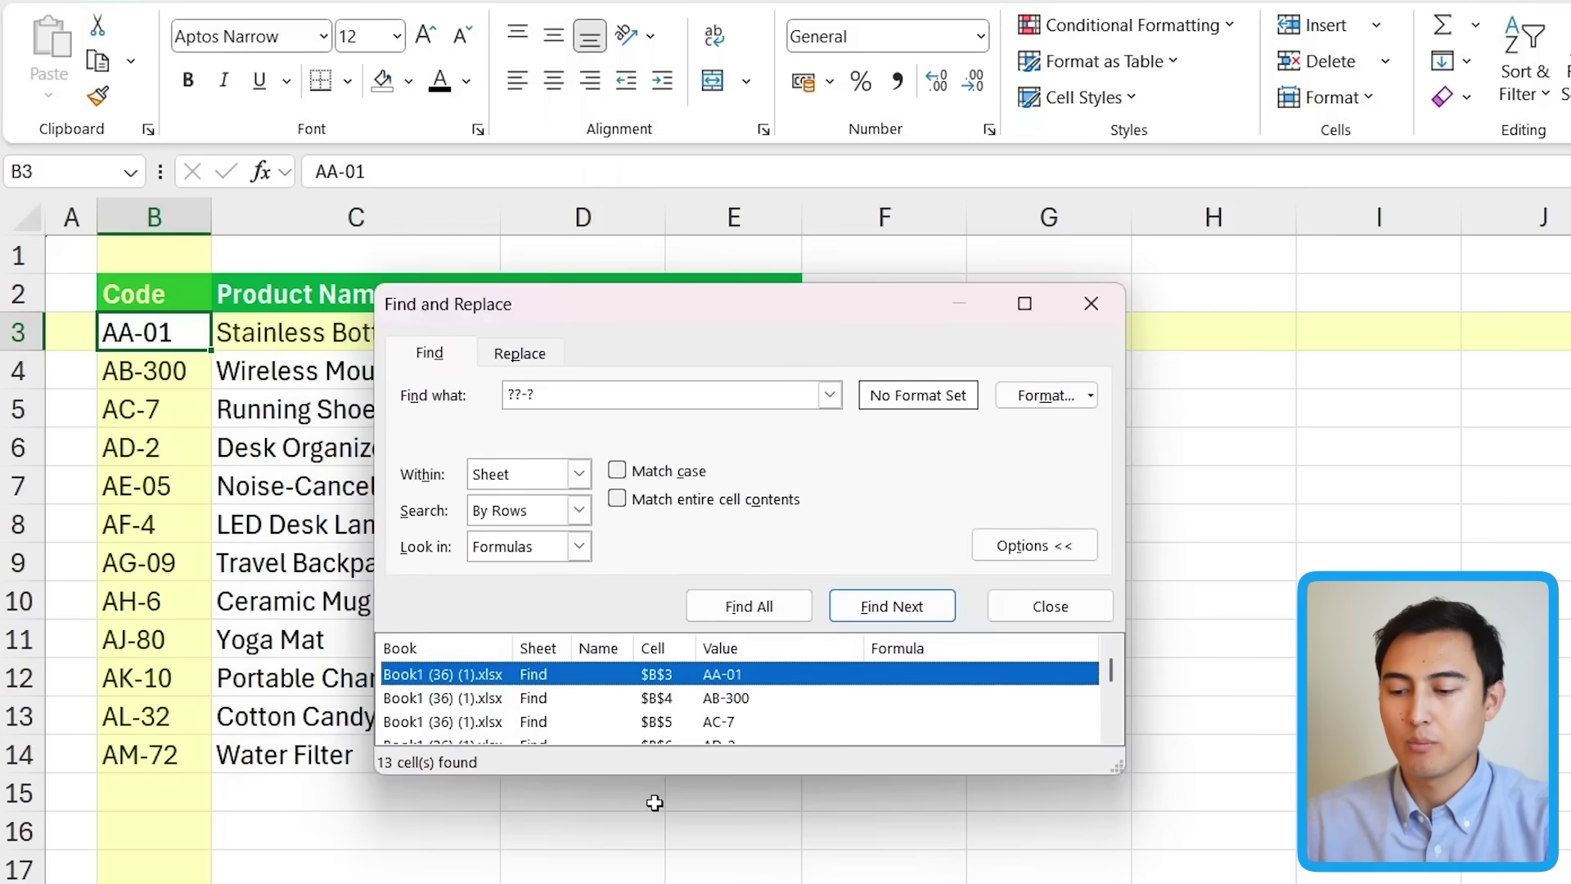
pyautogui.moveTo(647, 794); pyautogui.dragTo(647, 883)
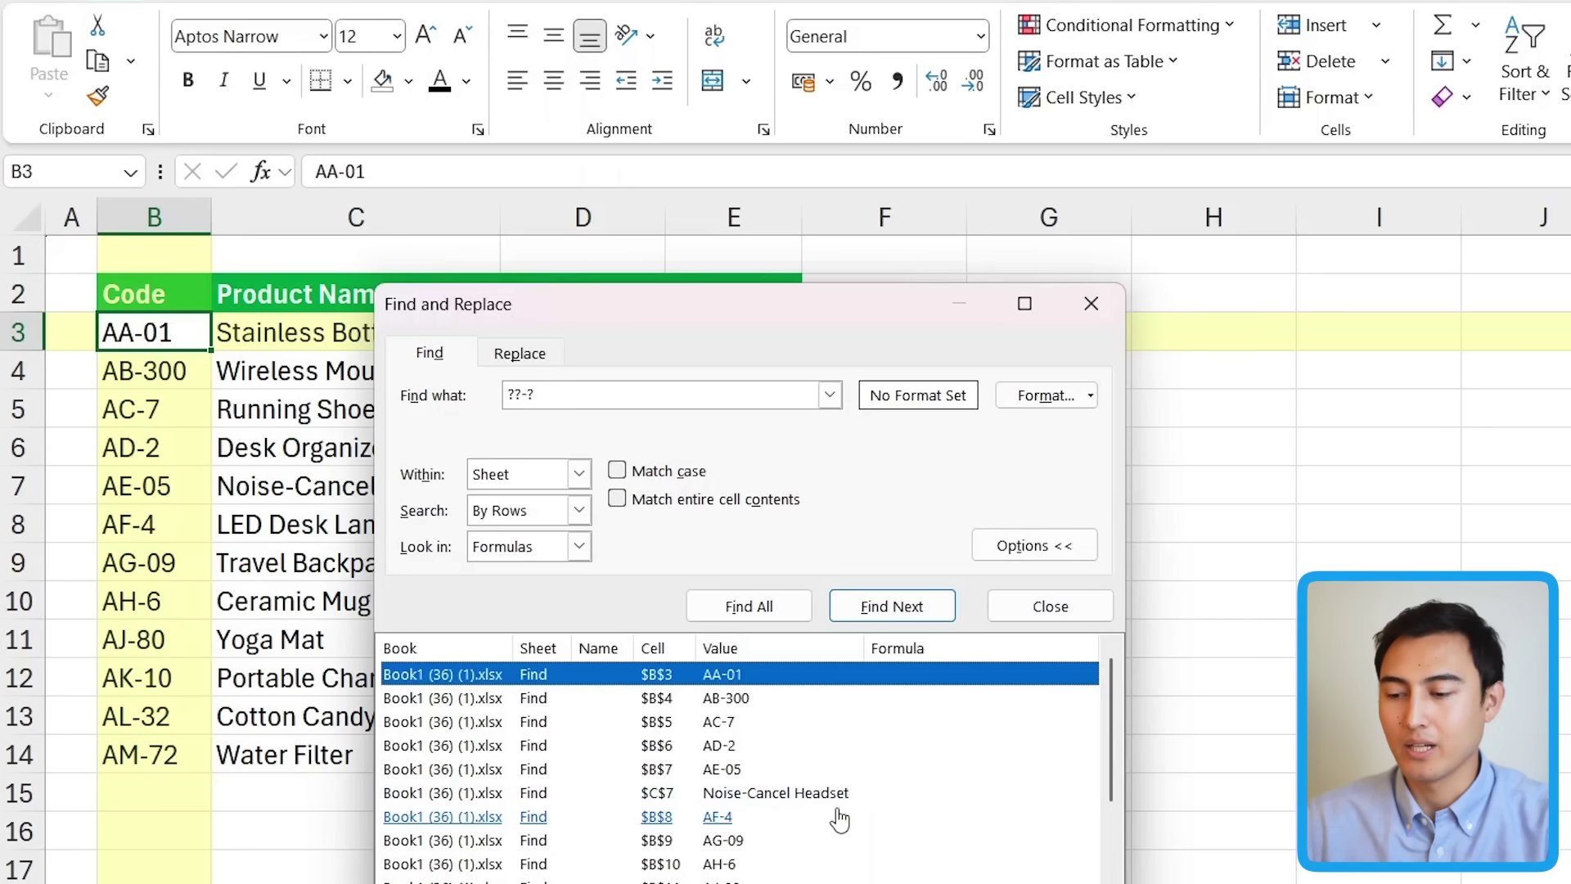
# Match entire cell contents for ??-?, leaving AC-7, AD-2, AF-4, AH-6; try a replacement value.
pyautogui.click(672, 501)
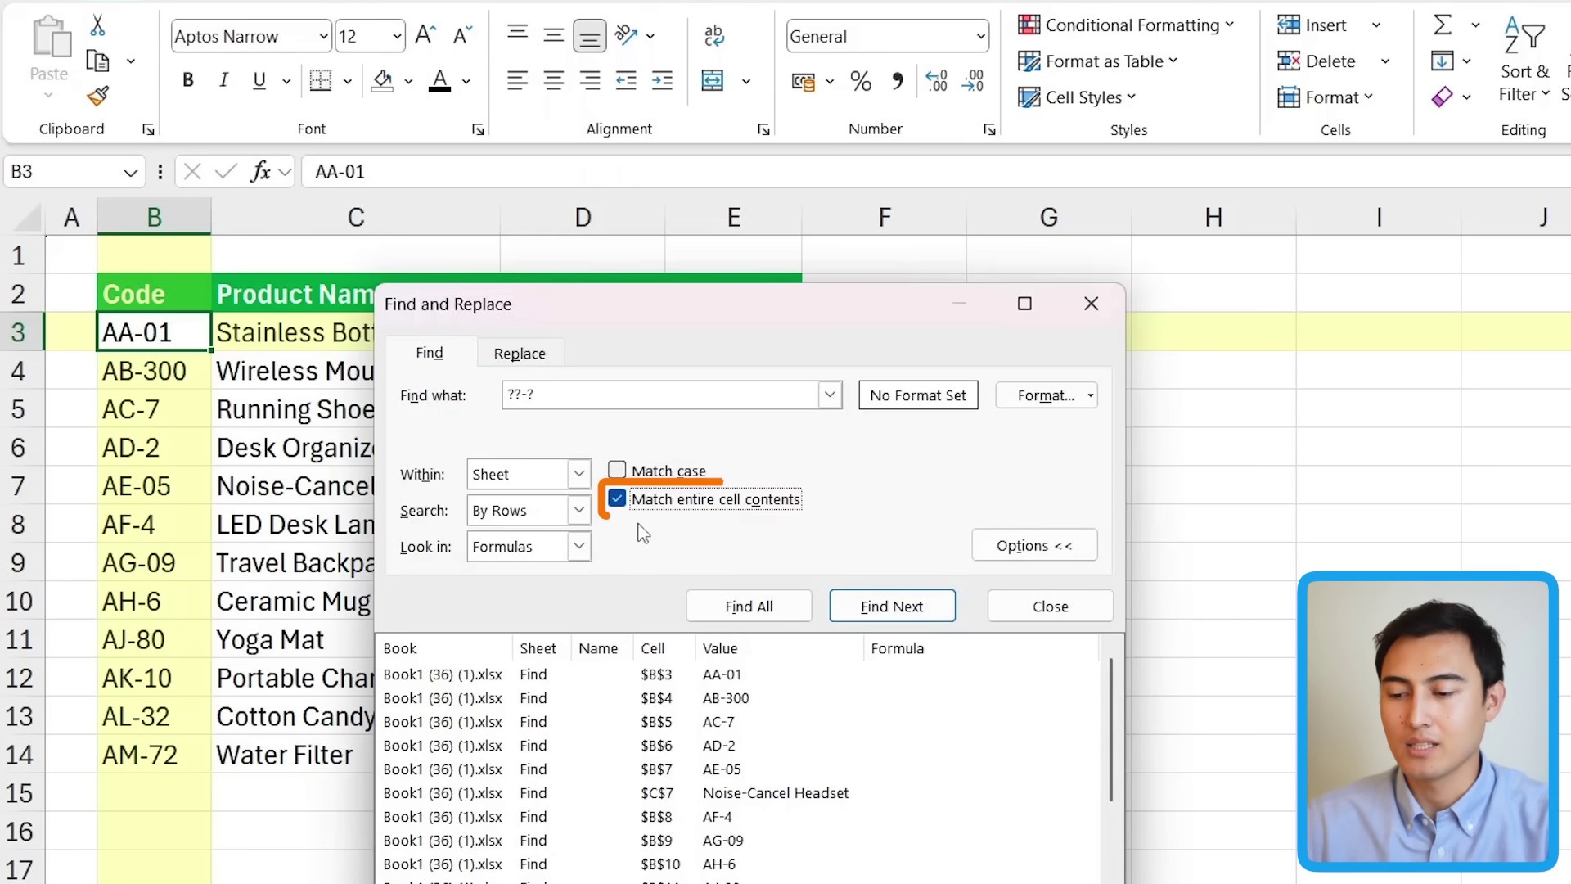
pyautogui.click(712, 601)
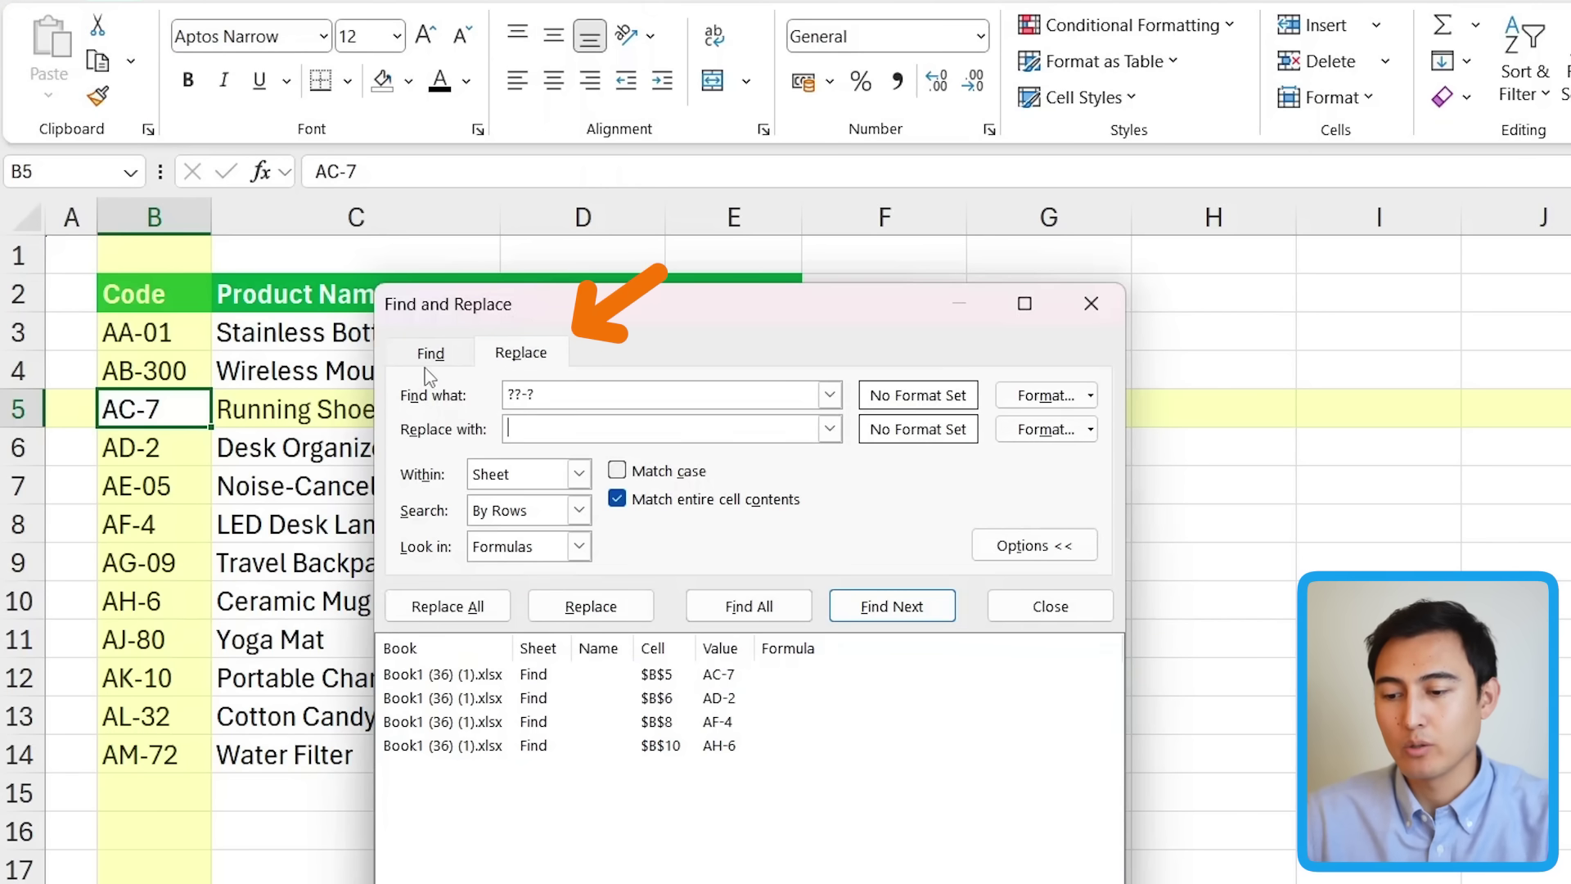
pyautogui.click(532, 430)
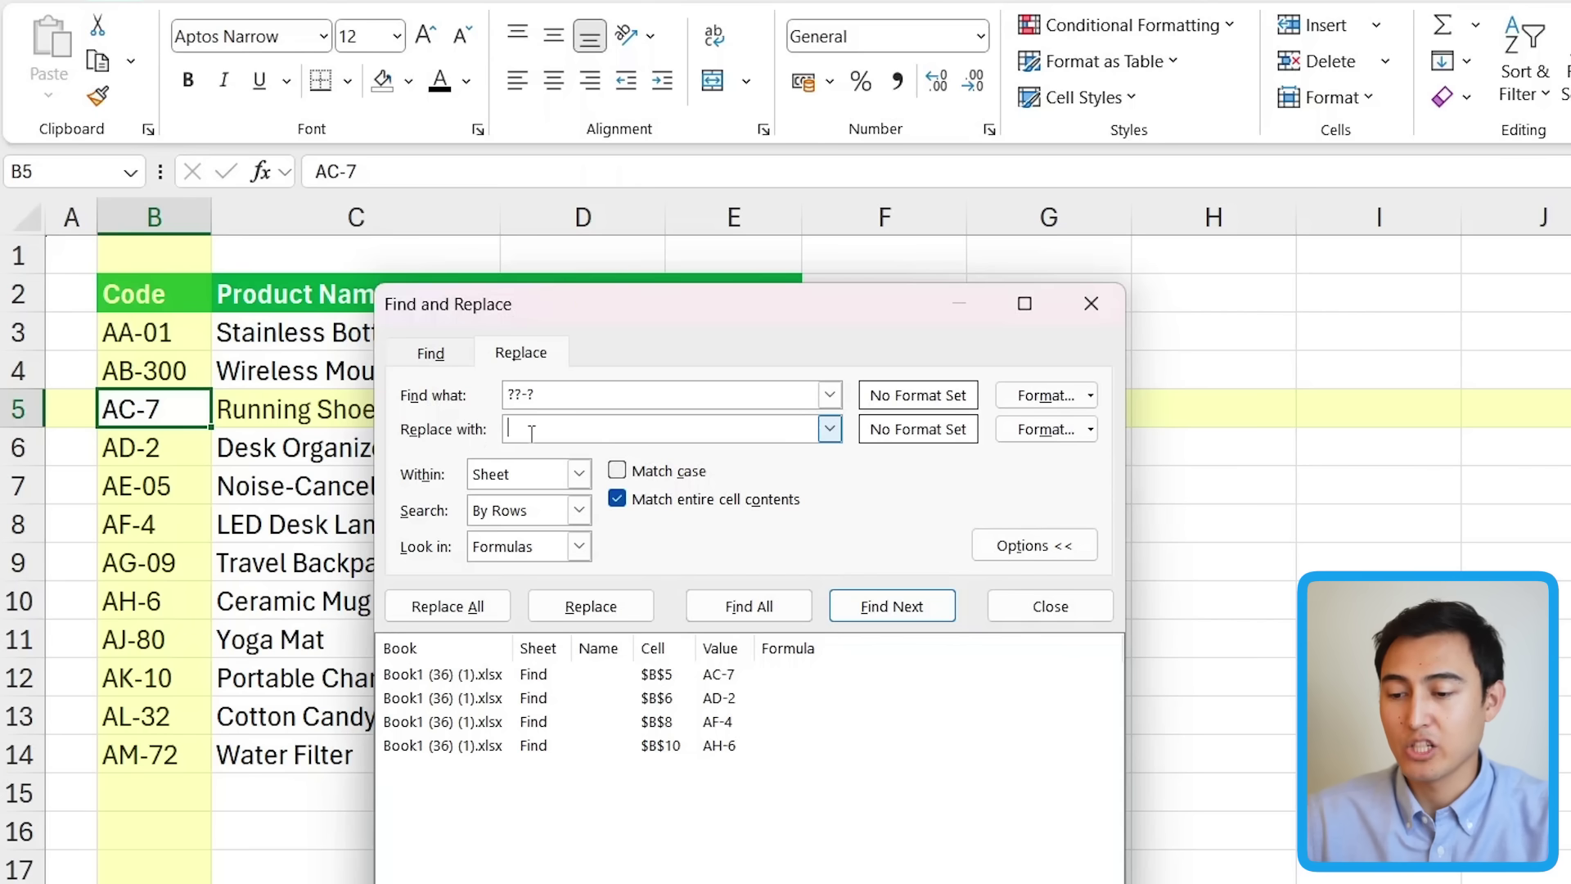
pyautogui.write('jkjkjk')
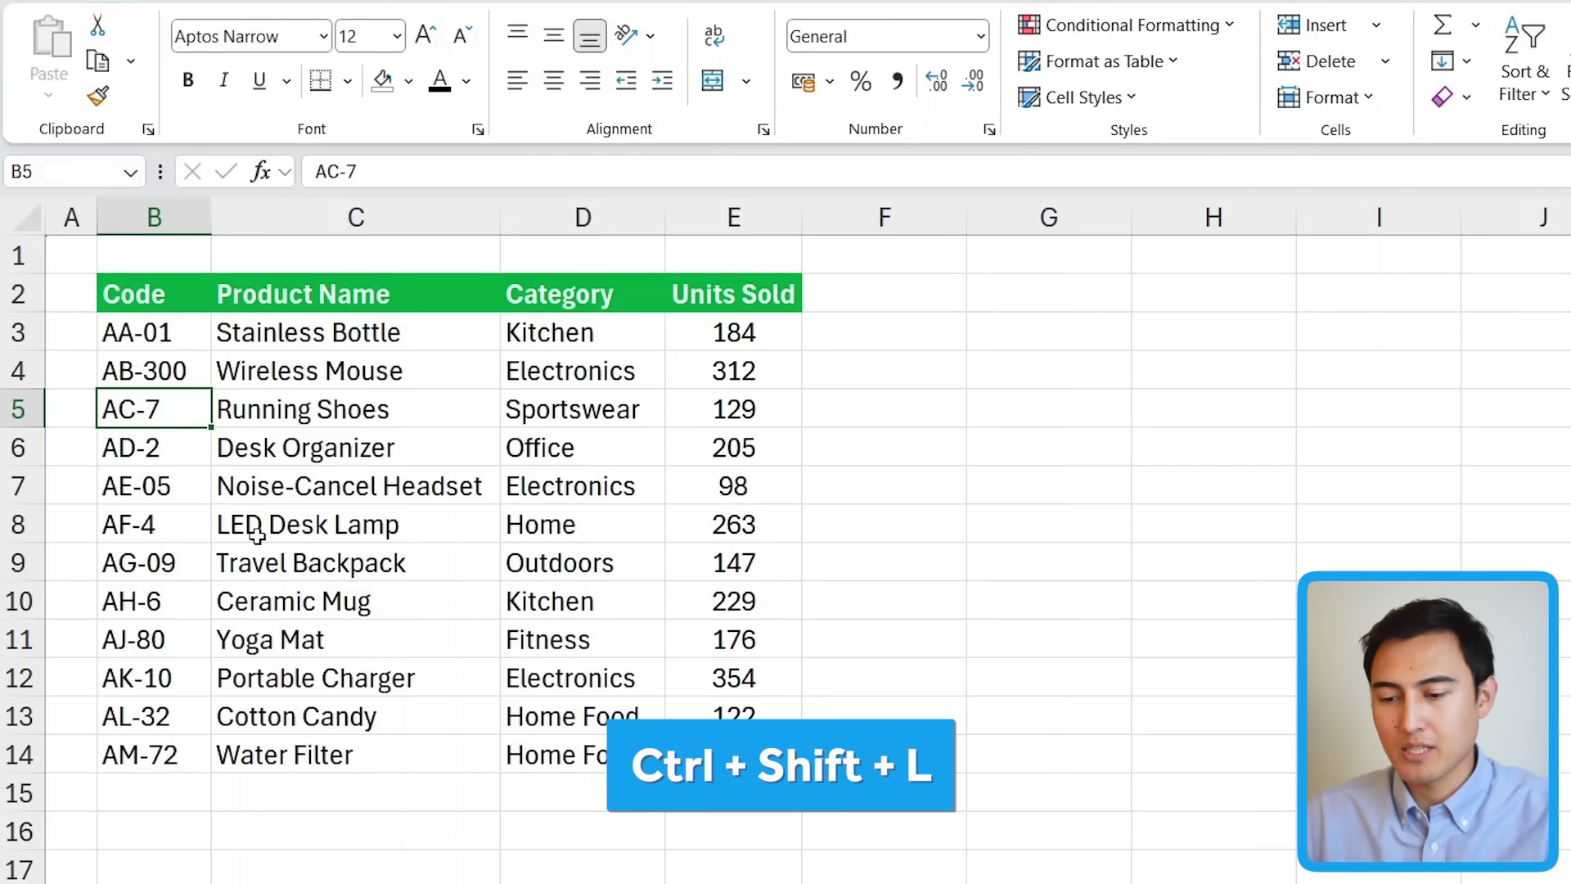
# Turn on table filters and search the Category filter with F* to narrow it to Fitness.
pyautogui.hotkey('ctrl', 'shift', 'l')
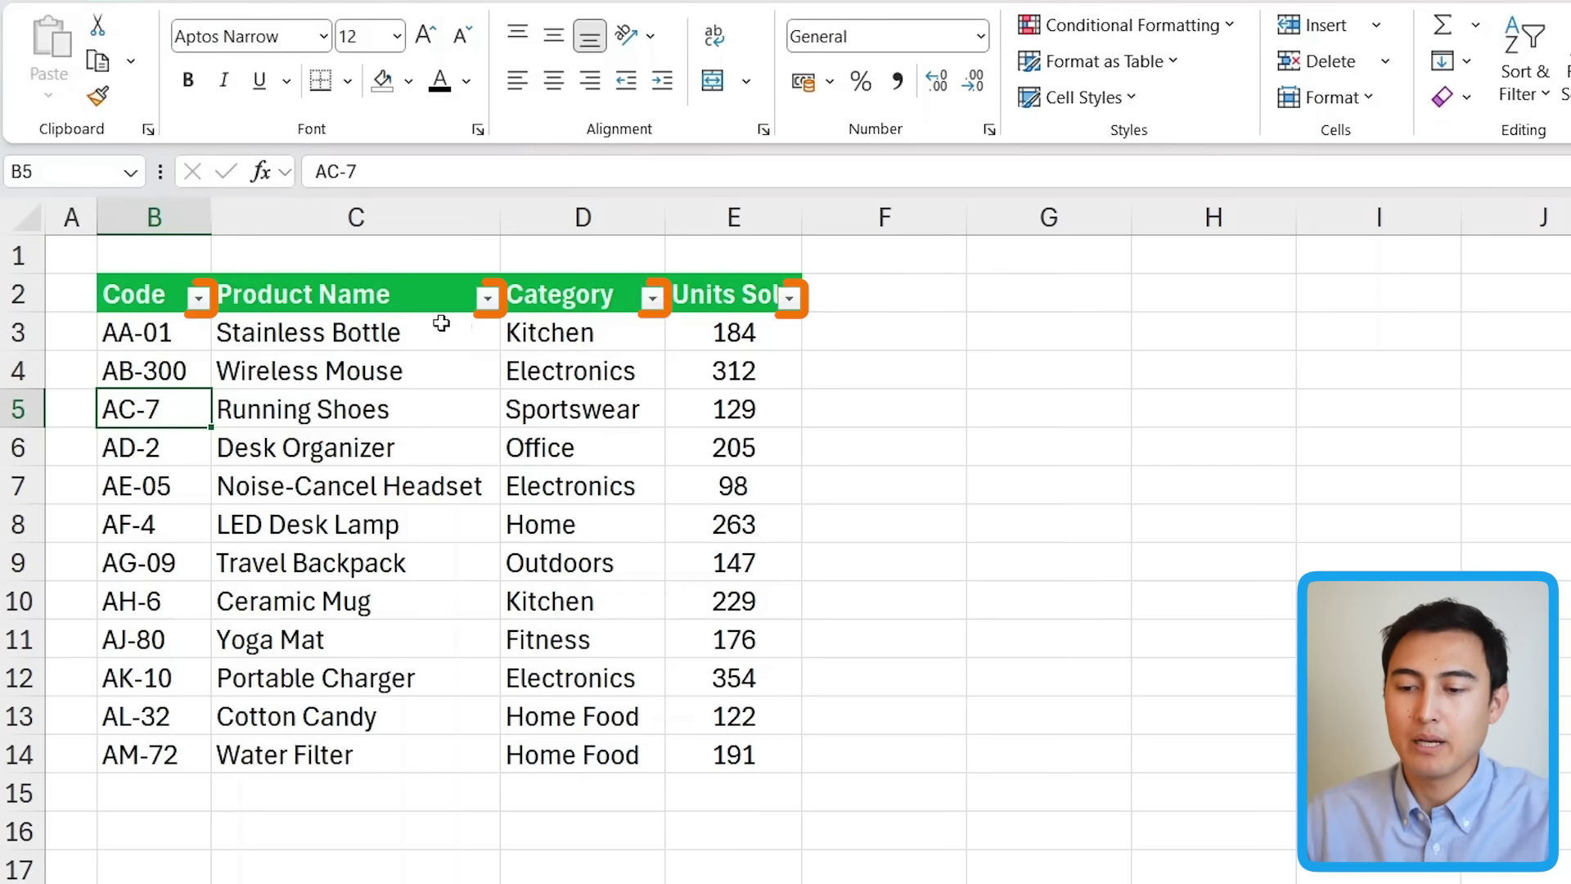
pyautogui.click(653, 299)
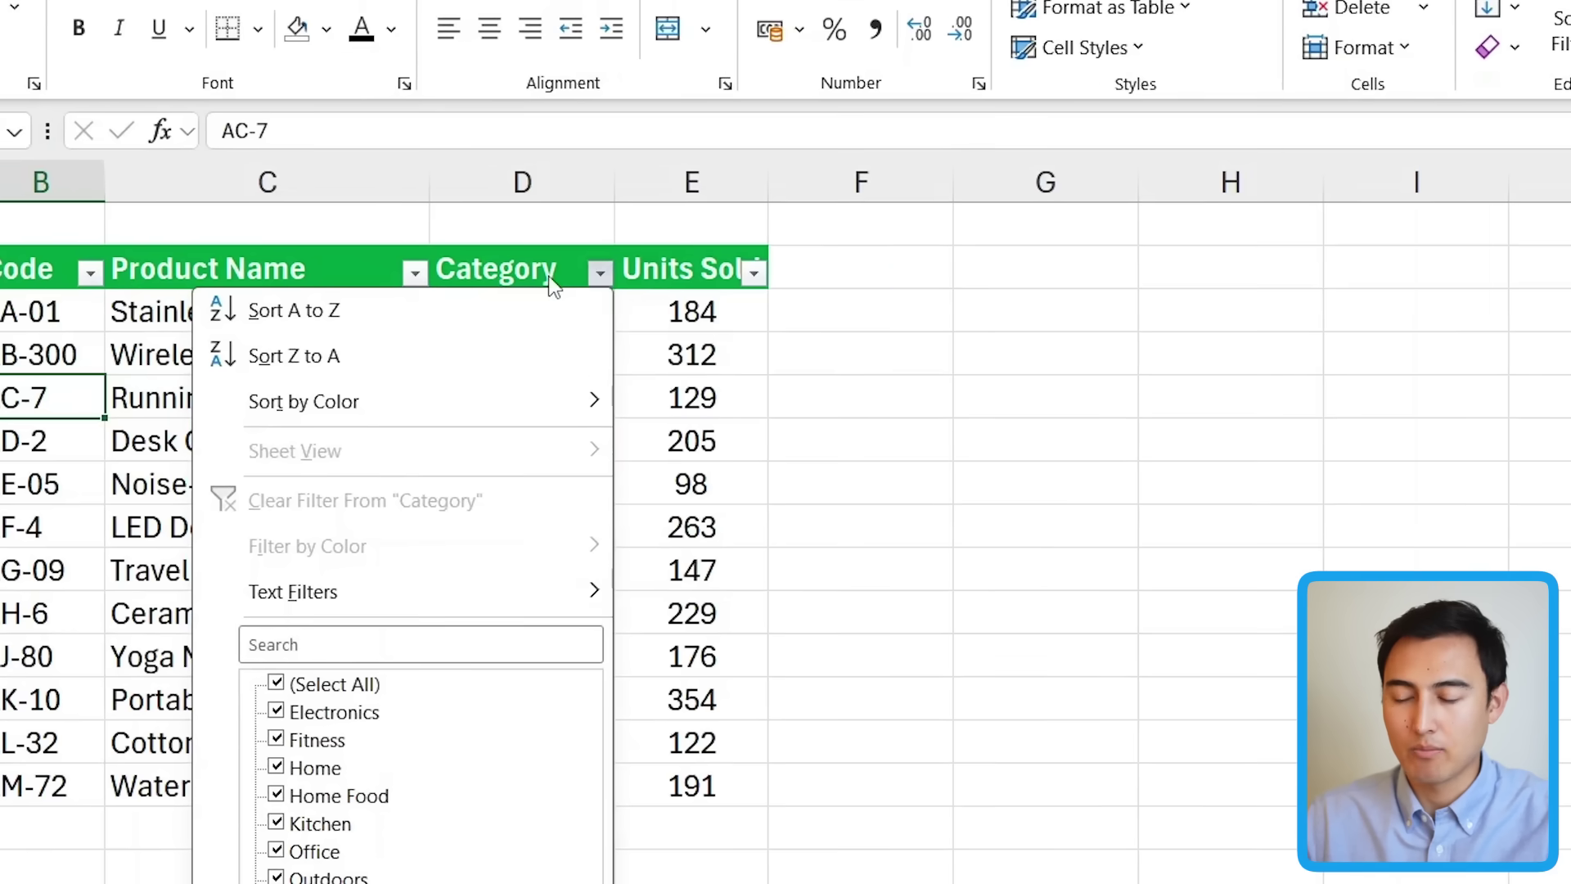
pyautogui.click(313, 636)
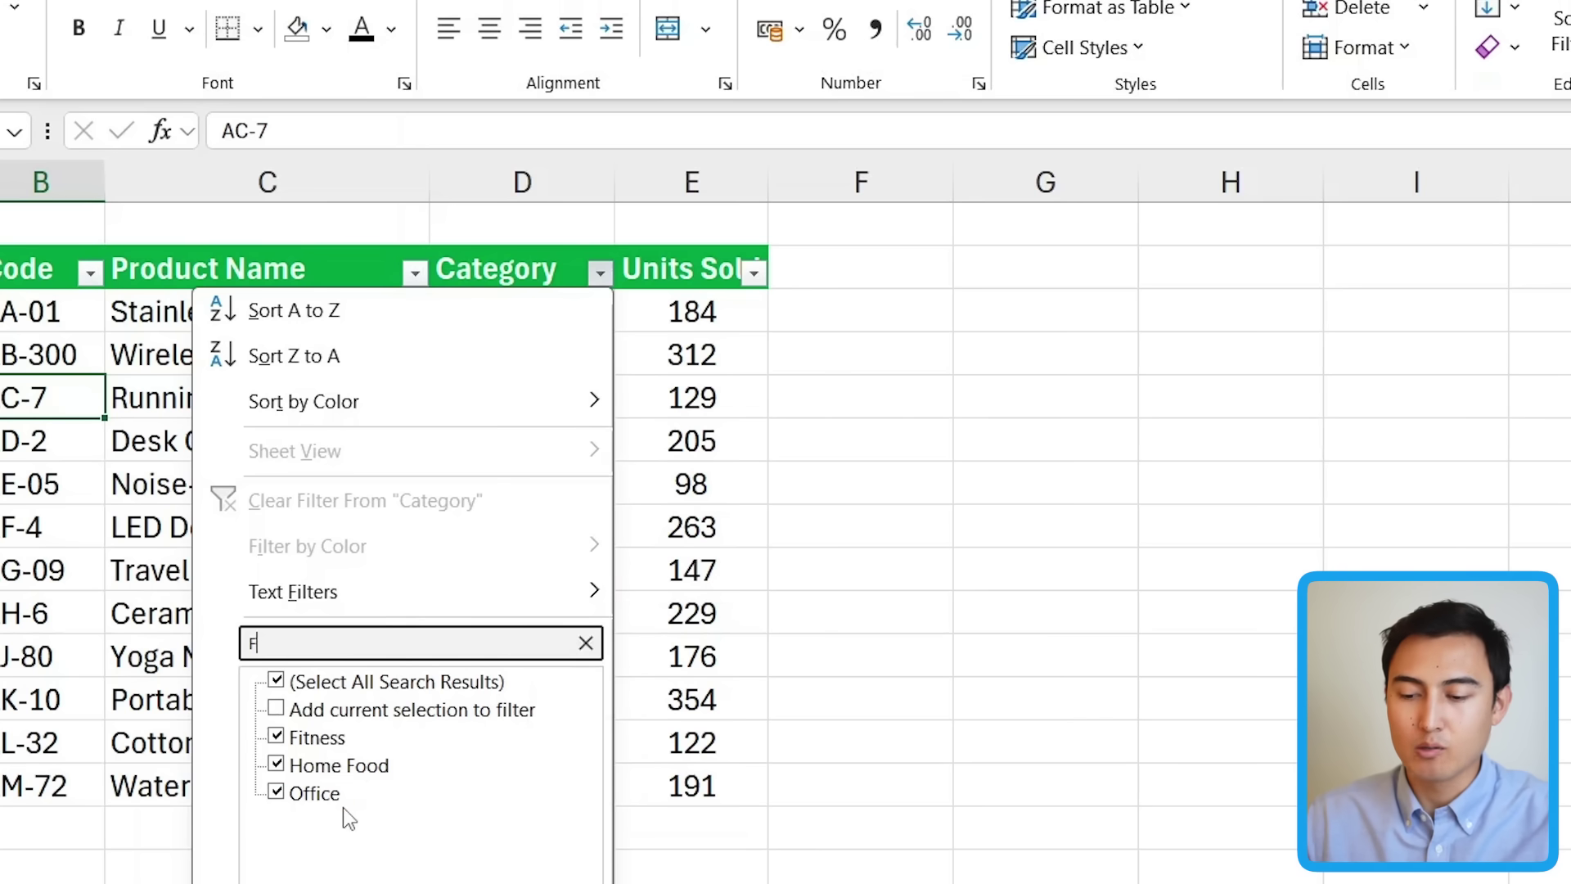
pyautogui.write('*')
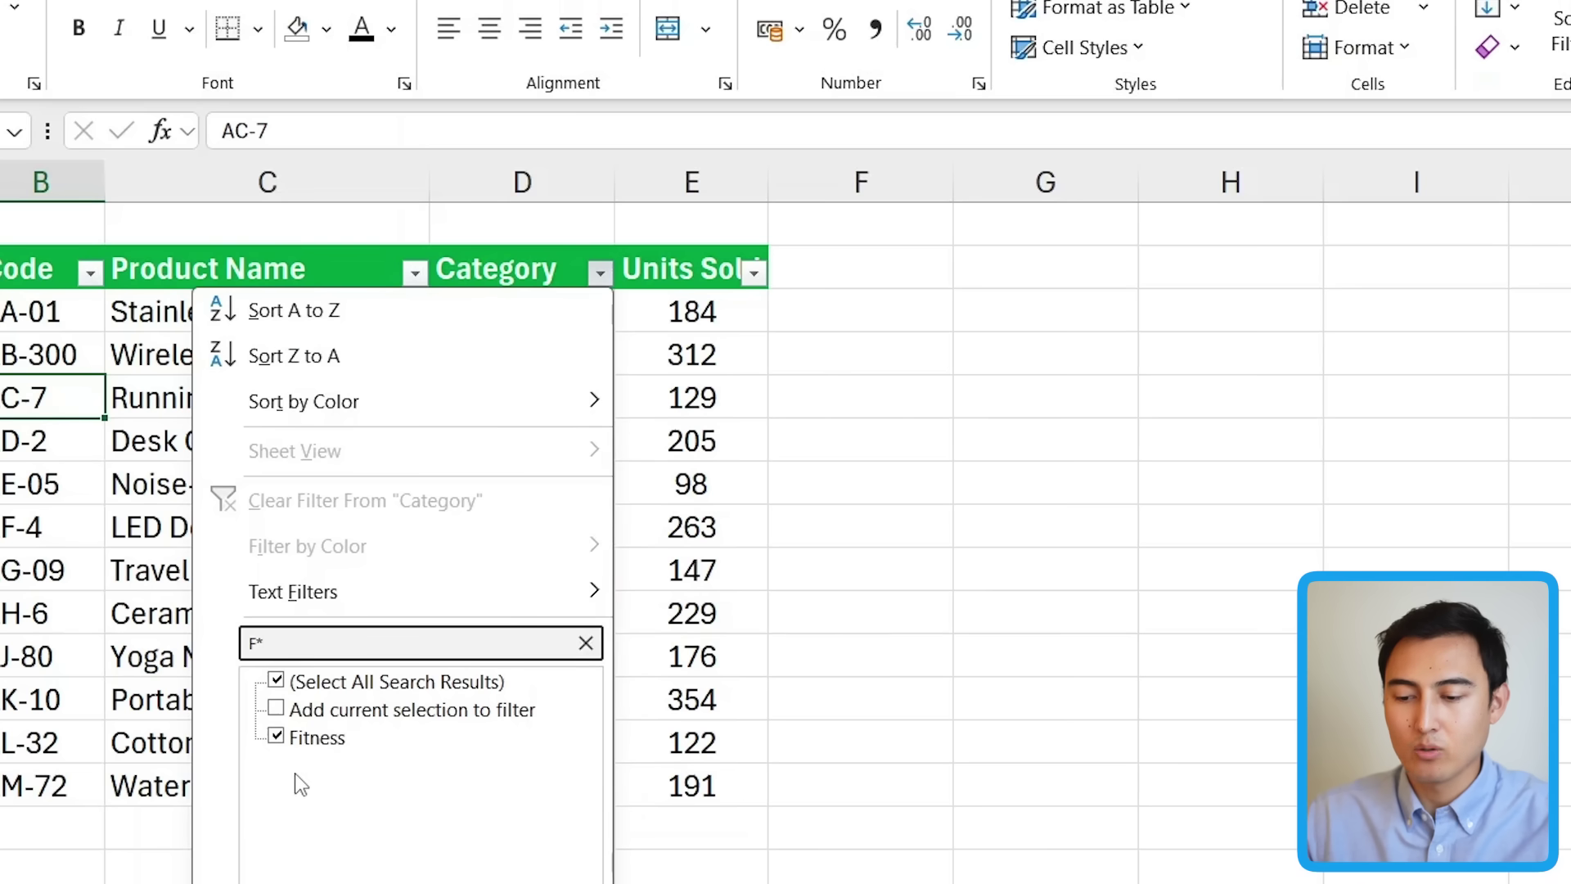
pyautogui.write('*')
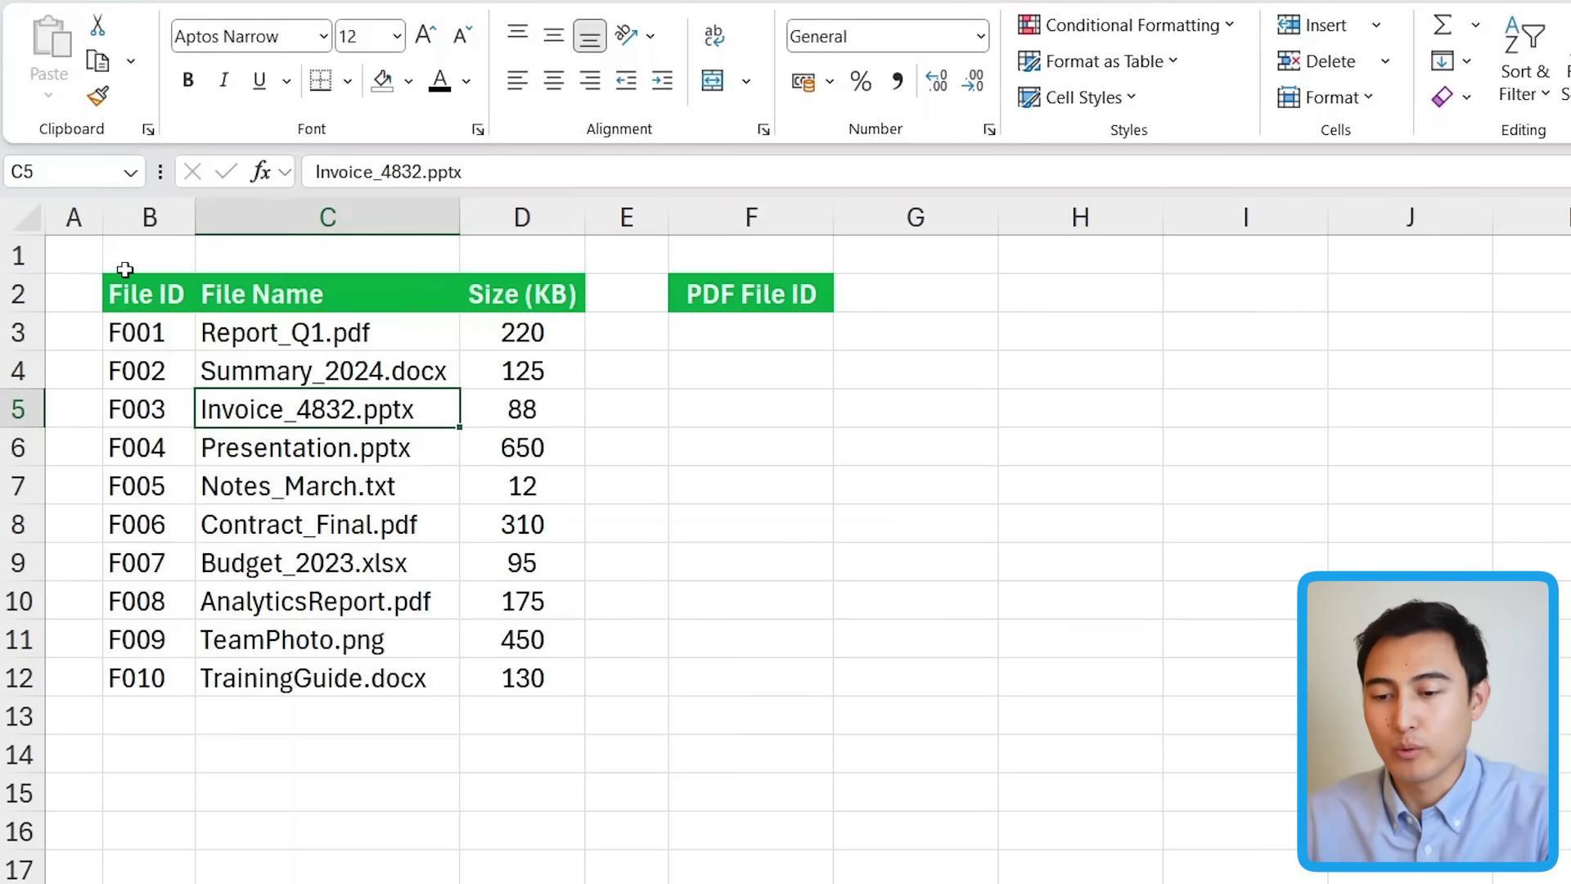
# Enter =XLOOKUP("*.pdf",C3:C12,B3:B12) in F3, which returns #N/A.
pyautogui.moveTo(127, 296); pyautogui.dragTo(164, 663)
pyautogui.click(326, 304)
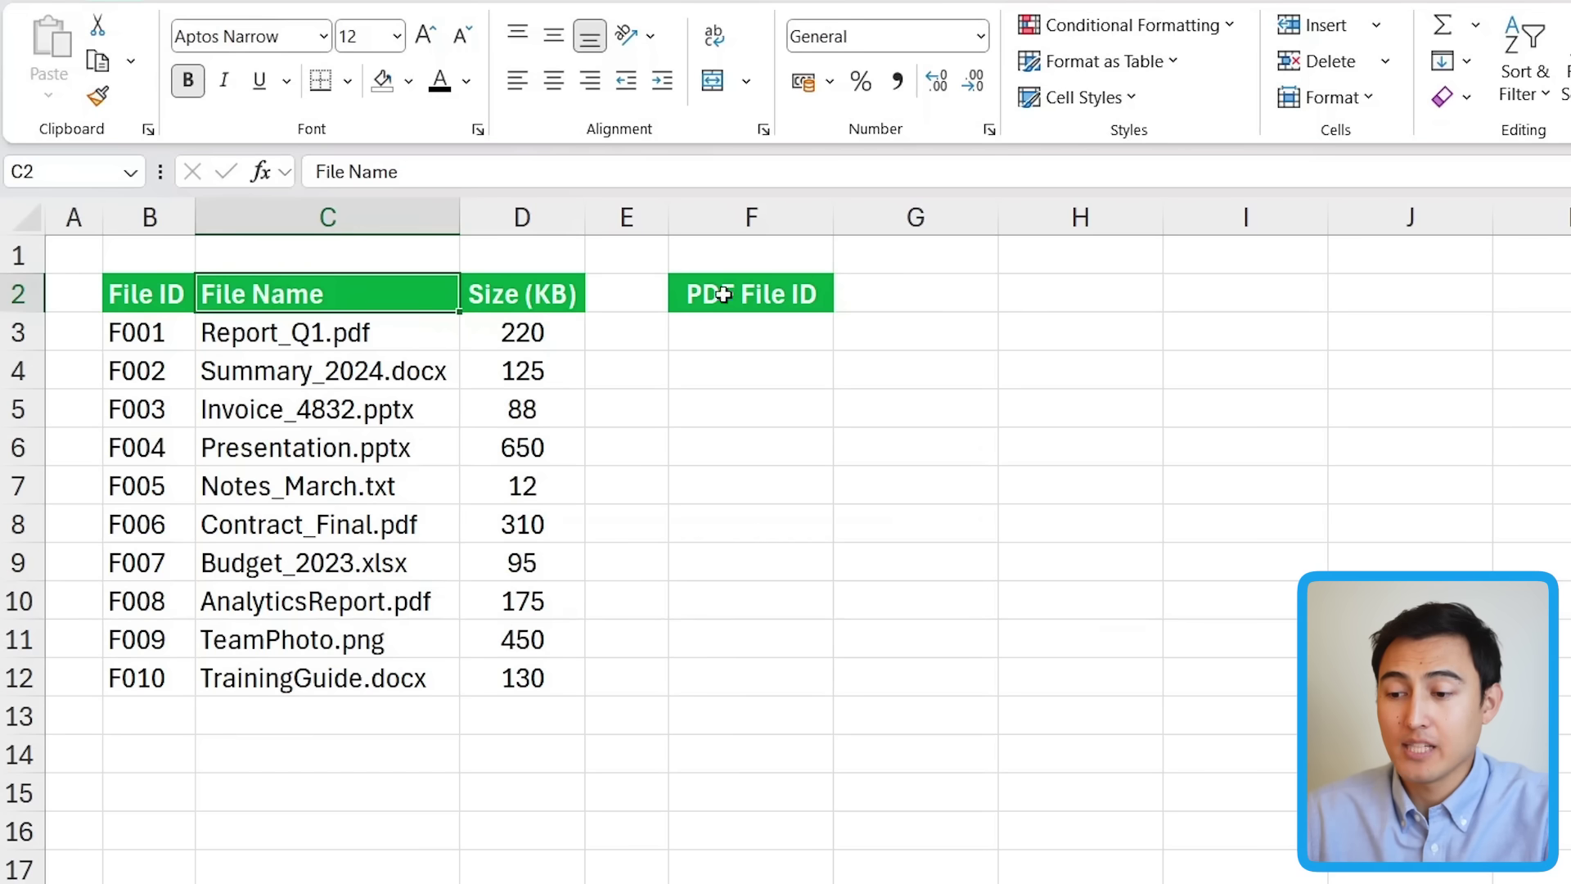
pyautogui.click(756, 338)
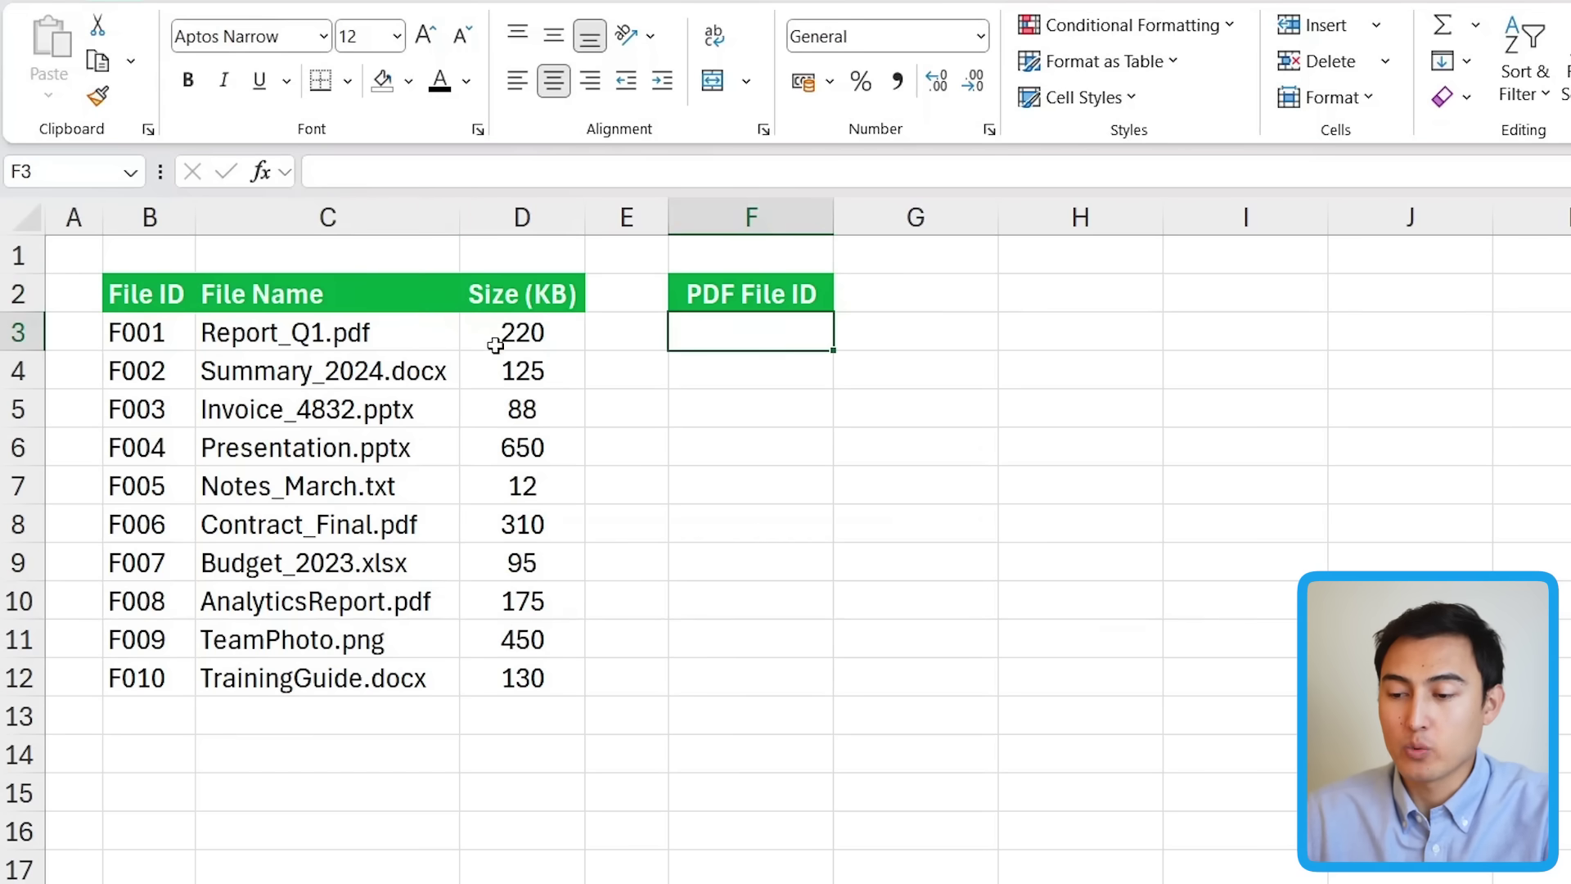
pyautogui.write('=x')
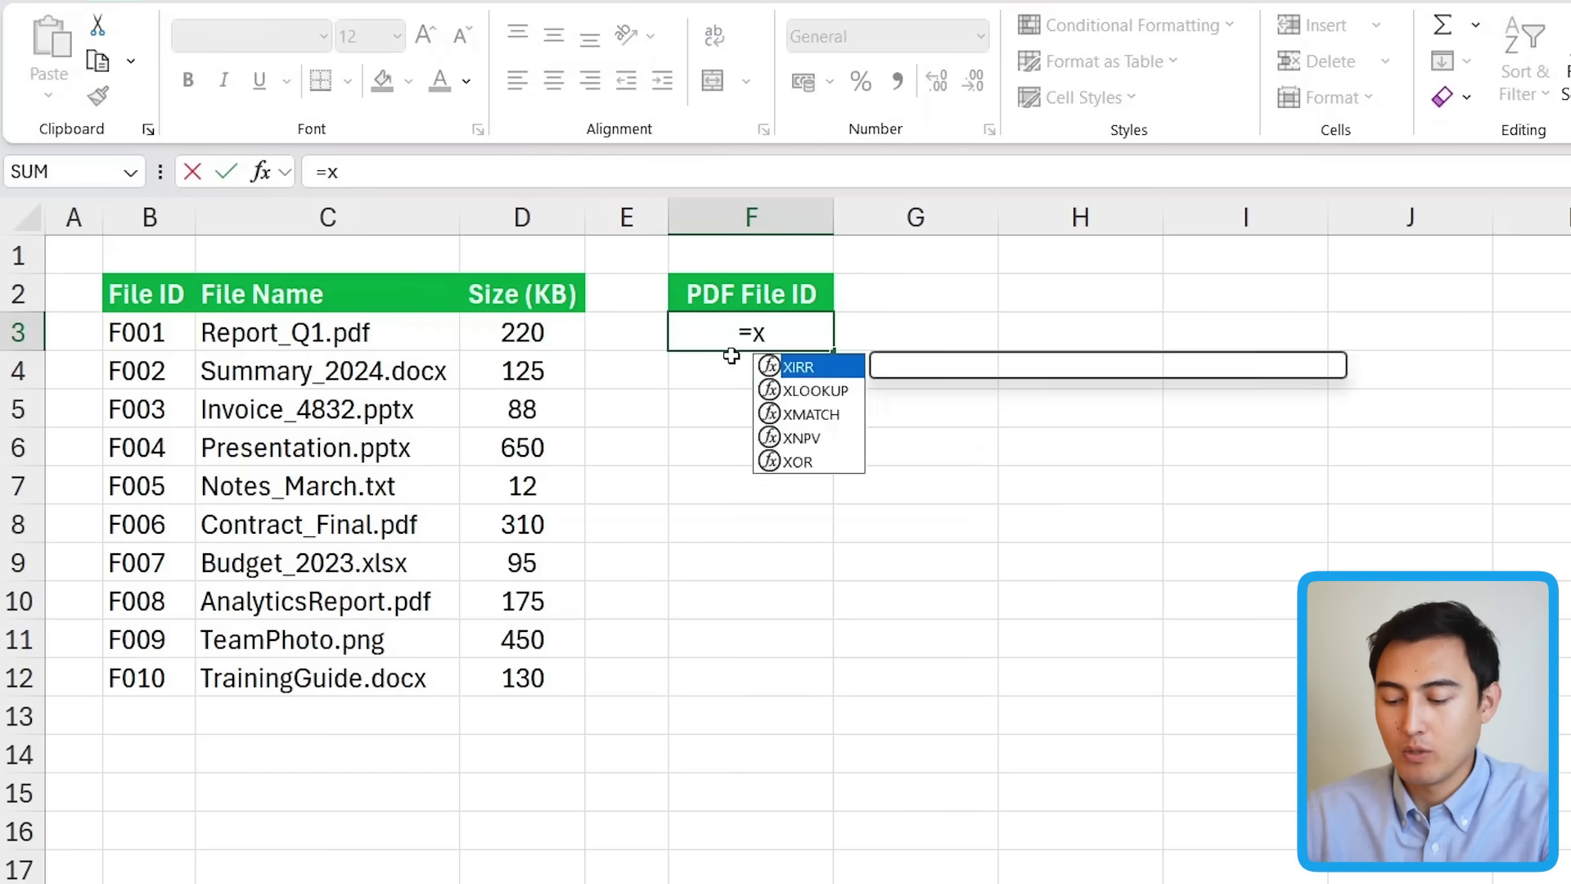
pyautogui.press('Down')
pyautogui.press('Tab')
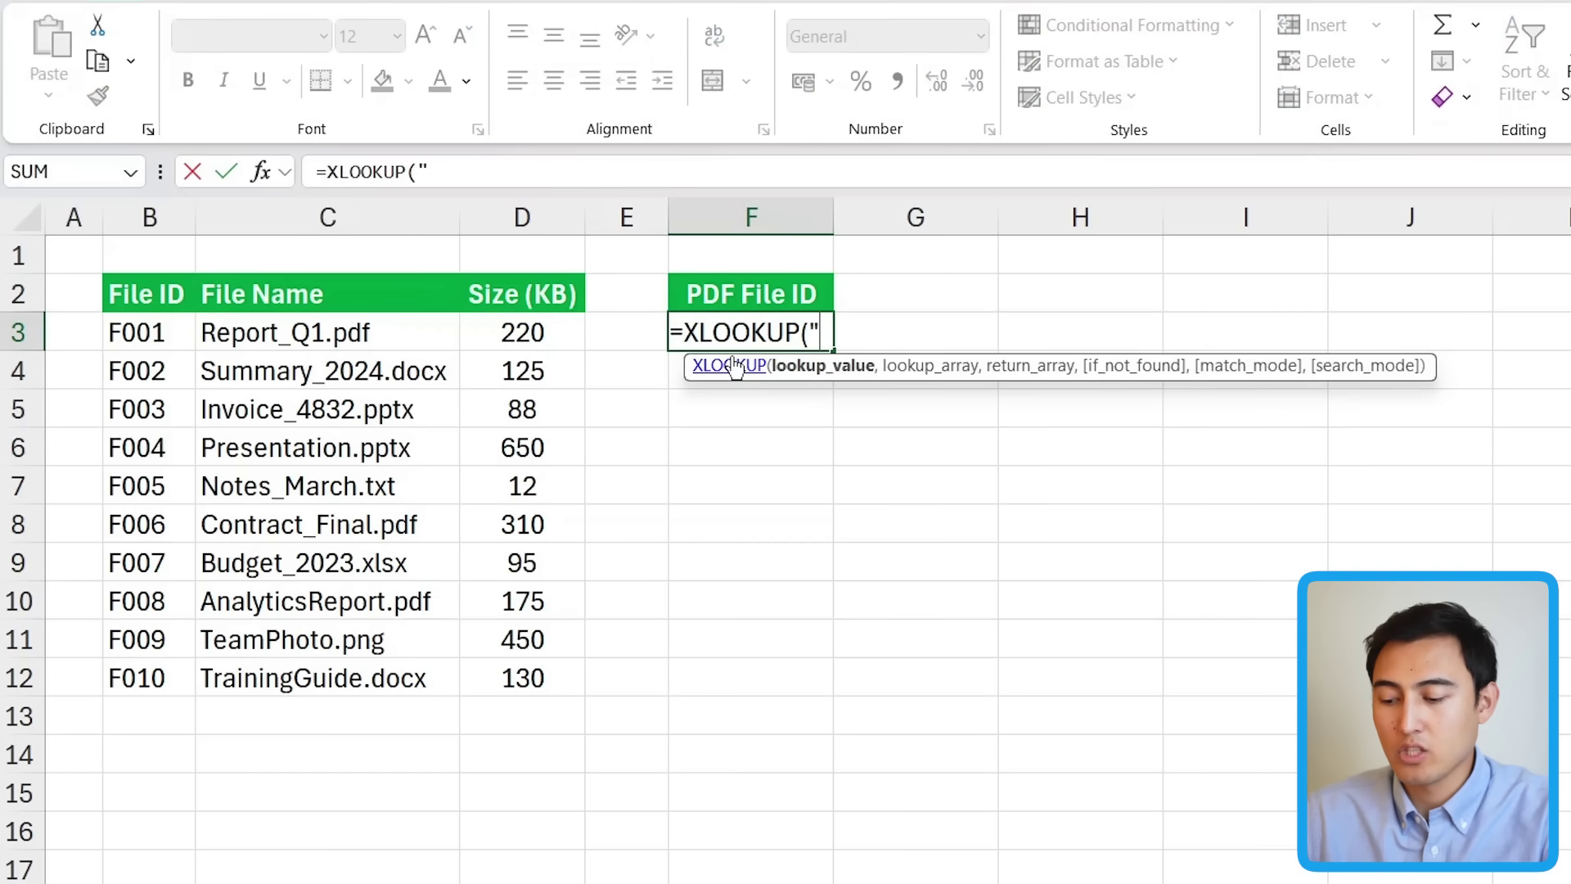
pyautogui.write('".pdf')
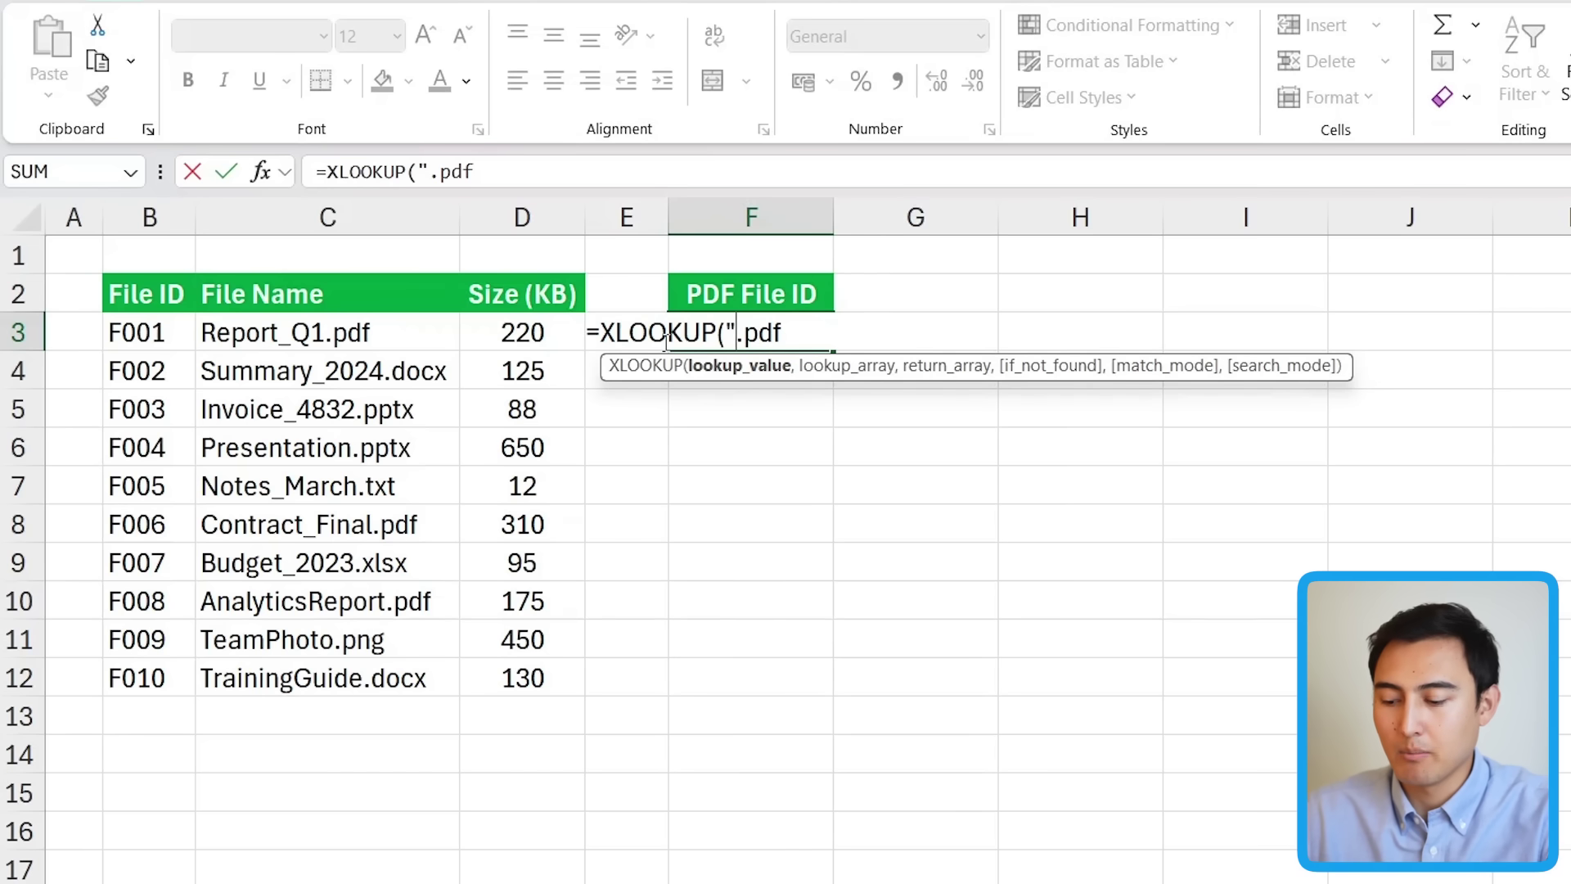
pyautogui.write('*')
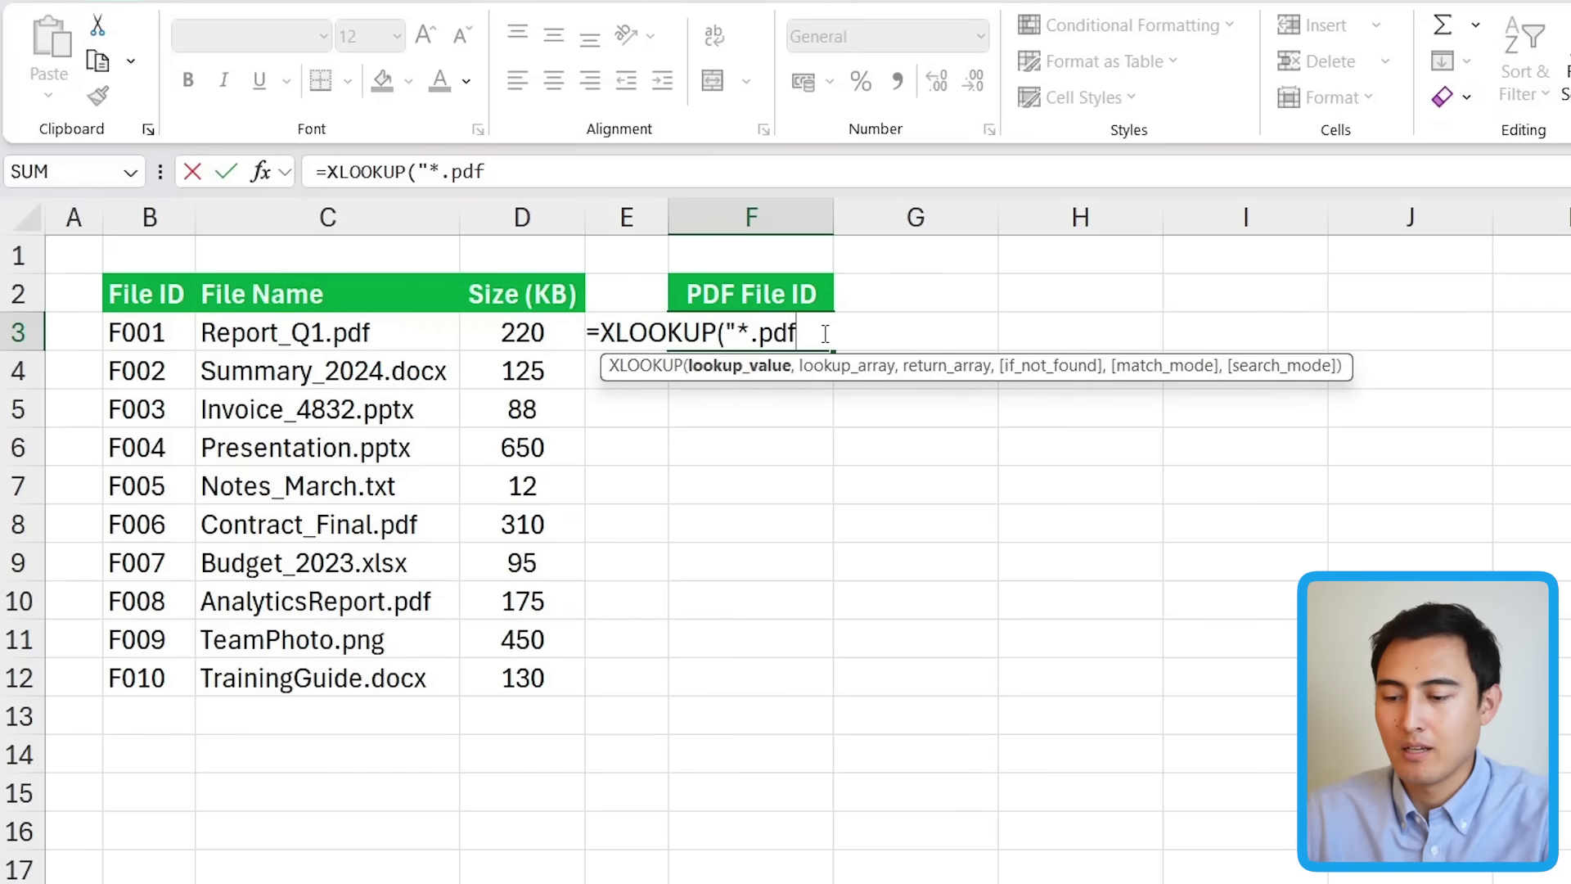
pyautogui.write(',')
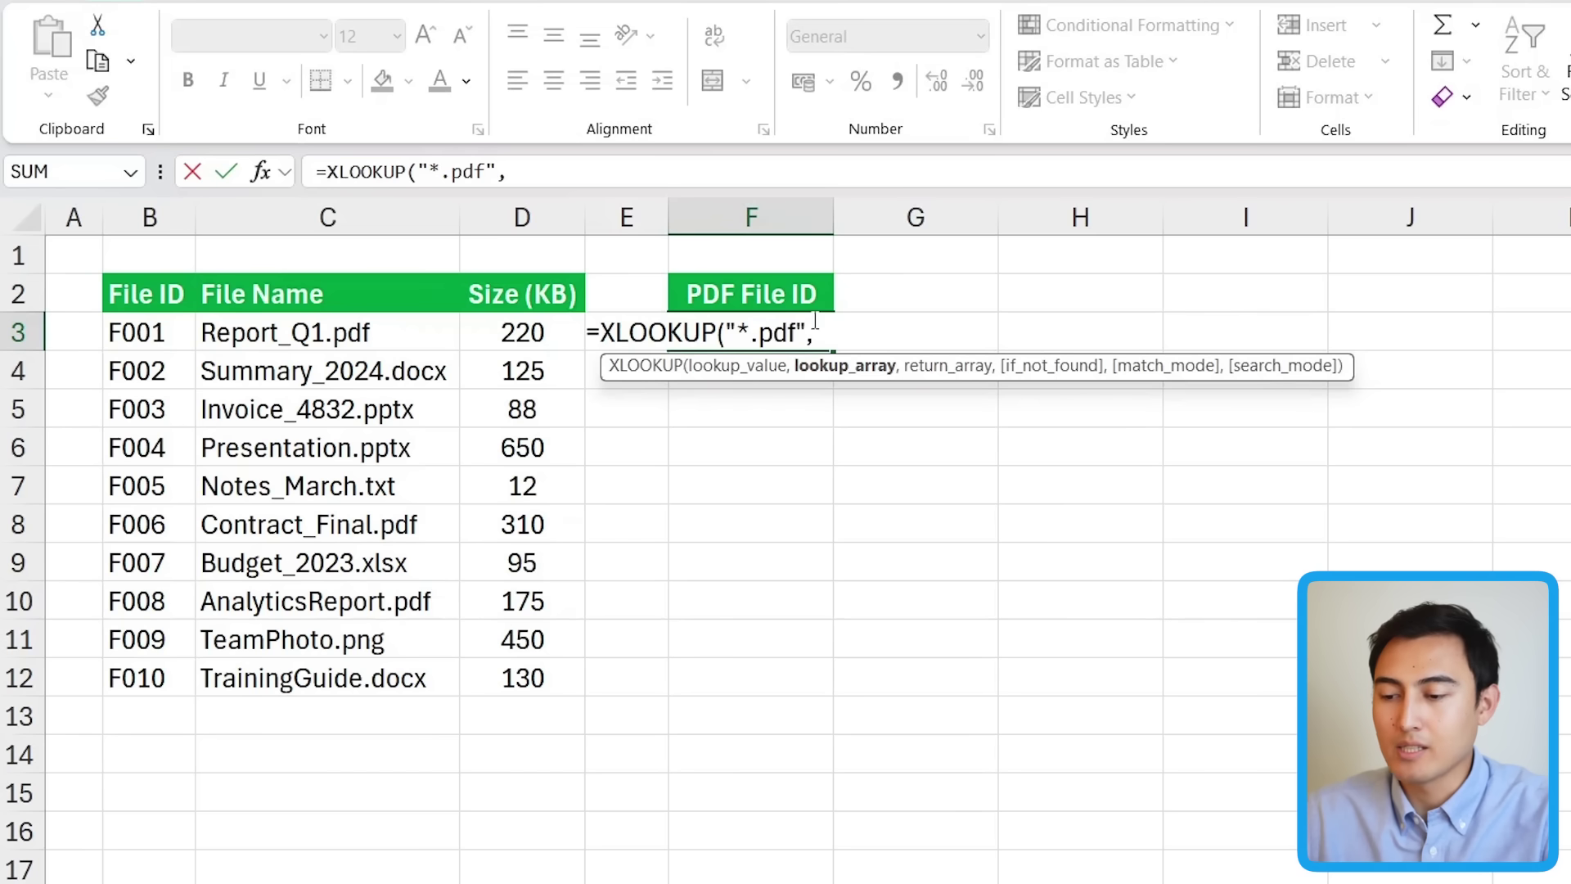
pyautogui.moveTo(319, 332); pyautogui.dragTo(327, 688)
pyautogui.write(',')
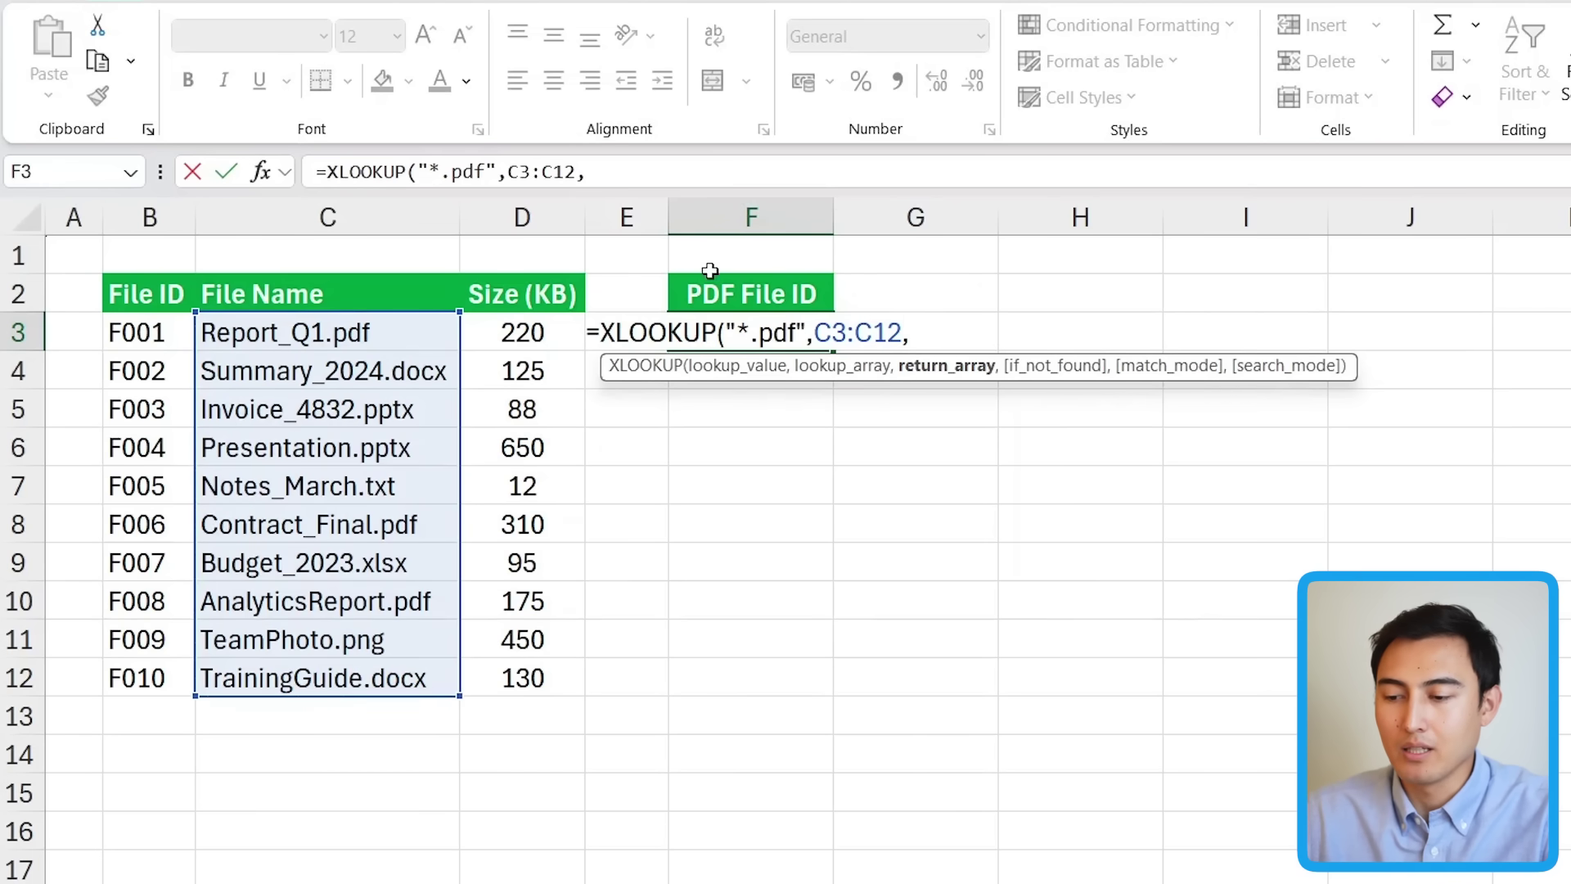
pyautogui.moveTo(155, 336); pyautogui.dragTo(157, 674)
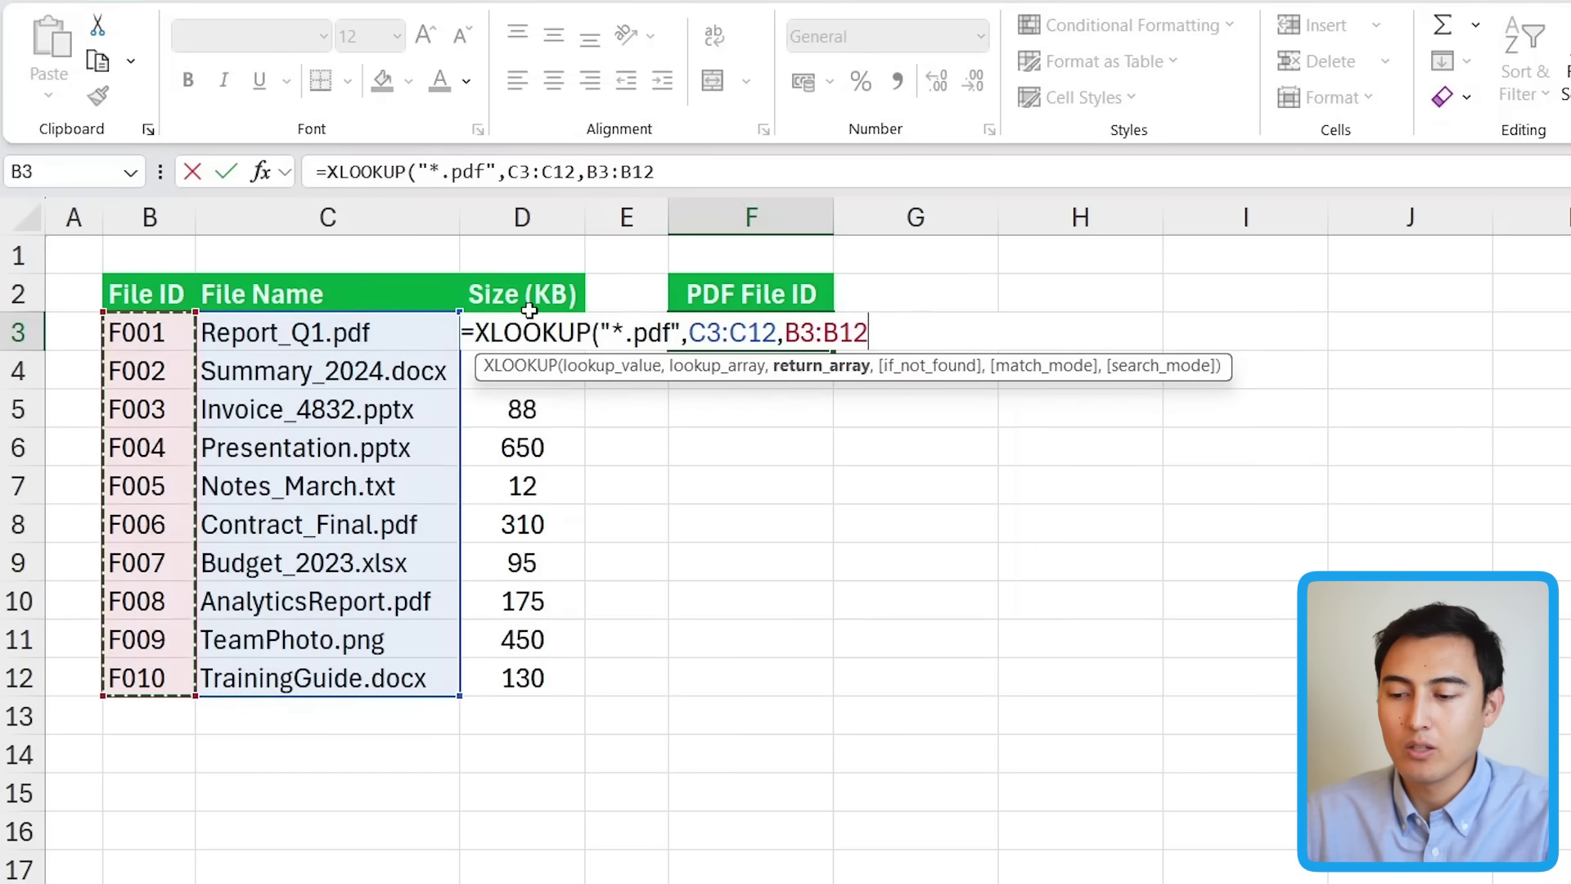
pyautogui.write(')')
pyautogui.press('Return')
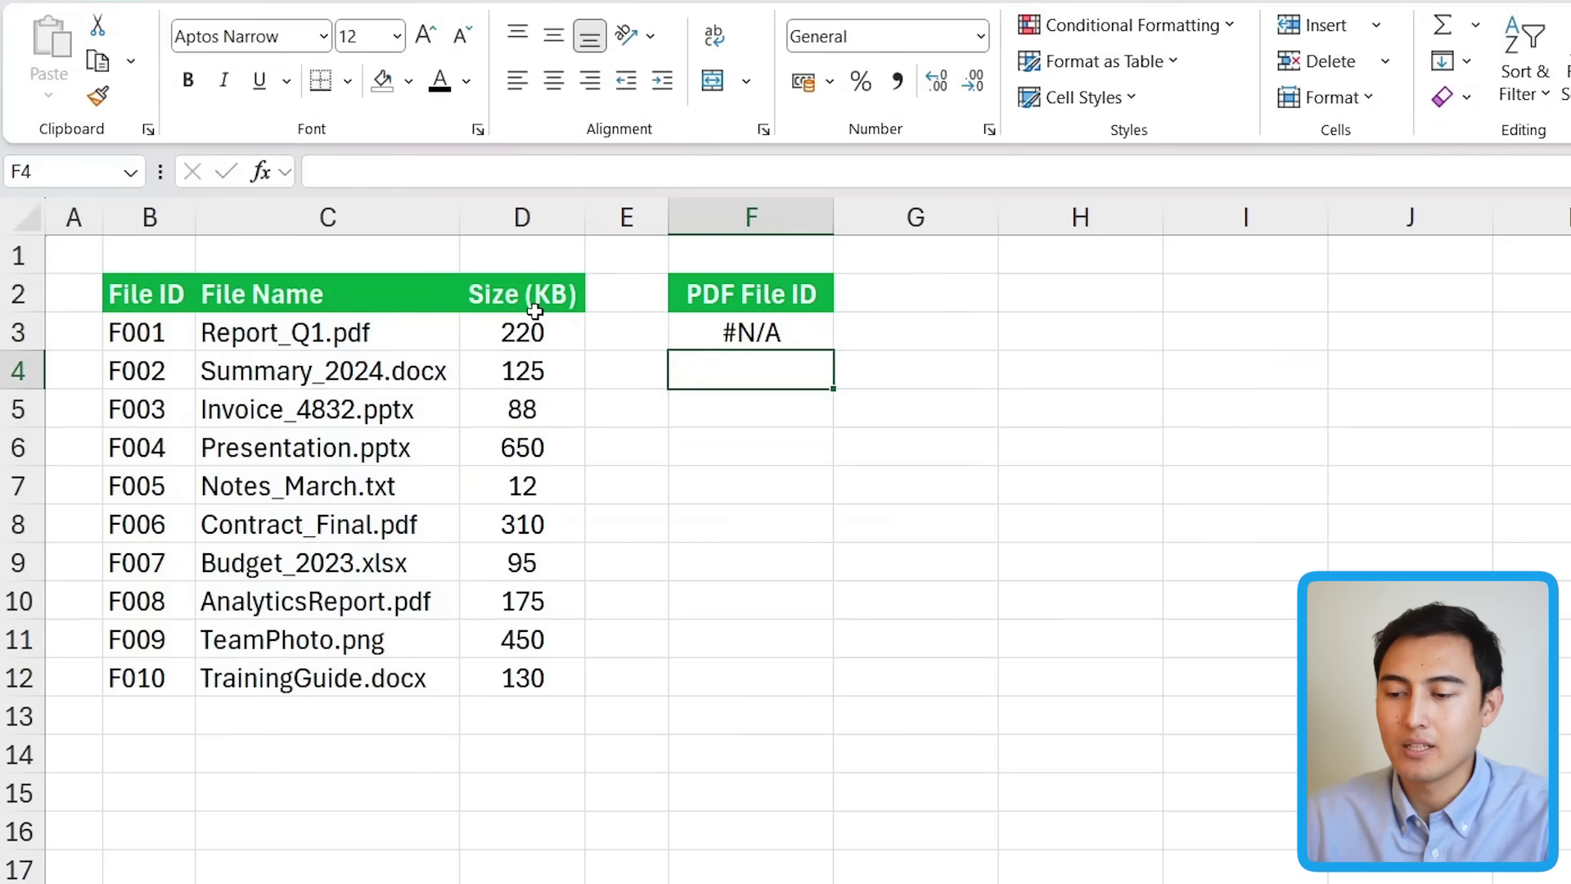
# Add wildcard character match mode 2 to the F3 XLOOKUP.
pyautogui.press('Up')
pyautogui.doubleClick(756, 342)
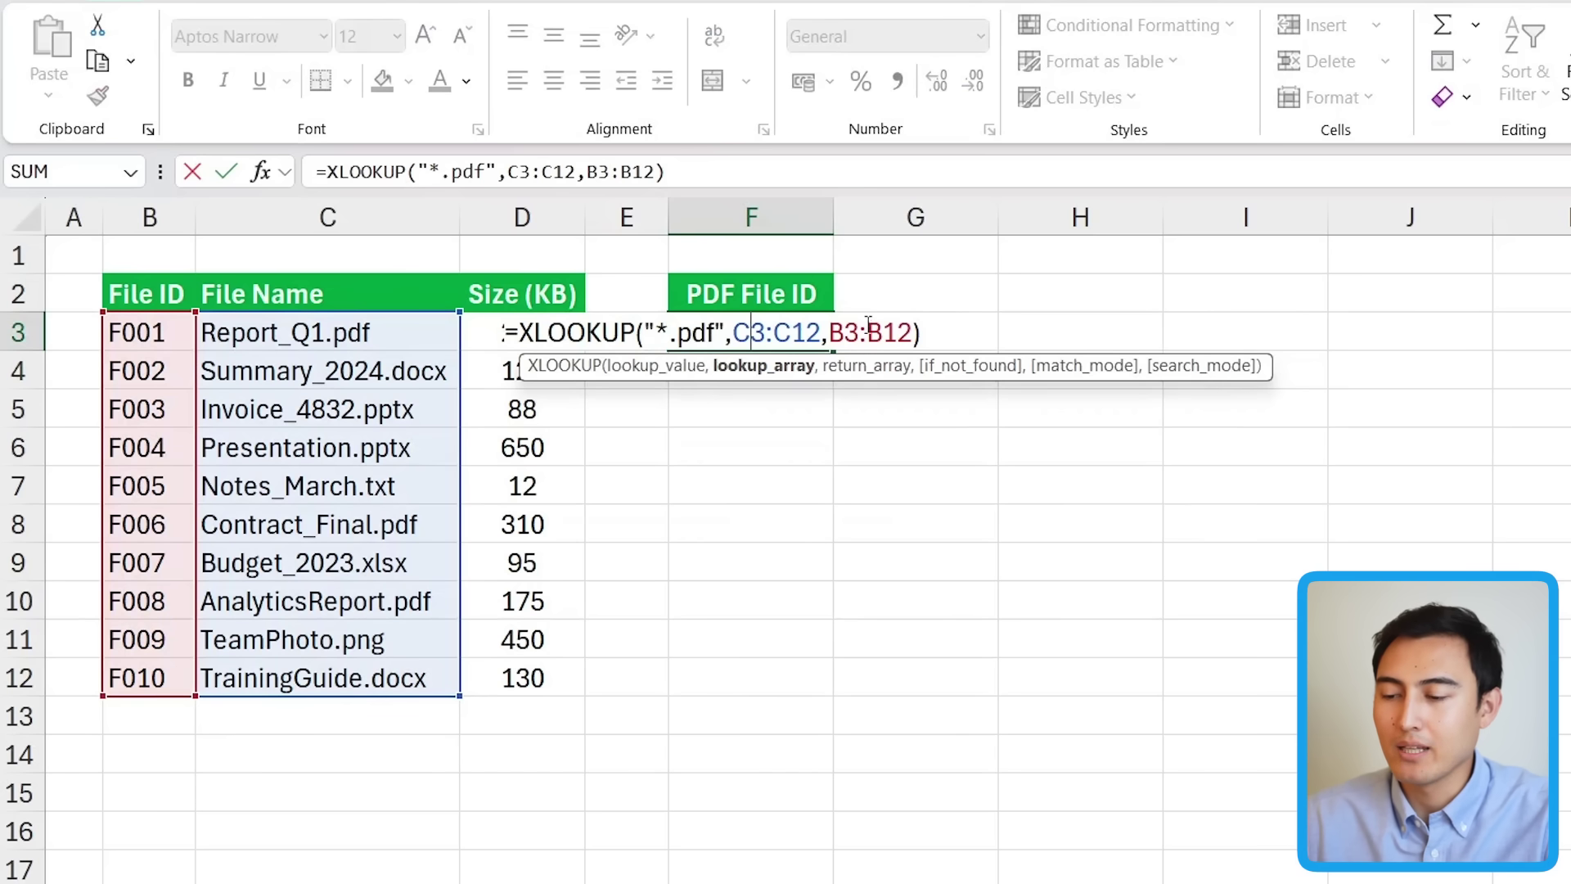
pyautogui.click(899, 328)
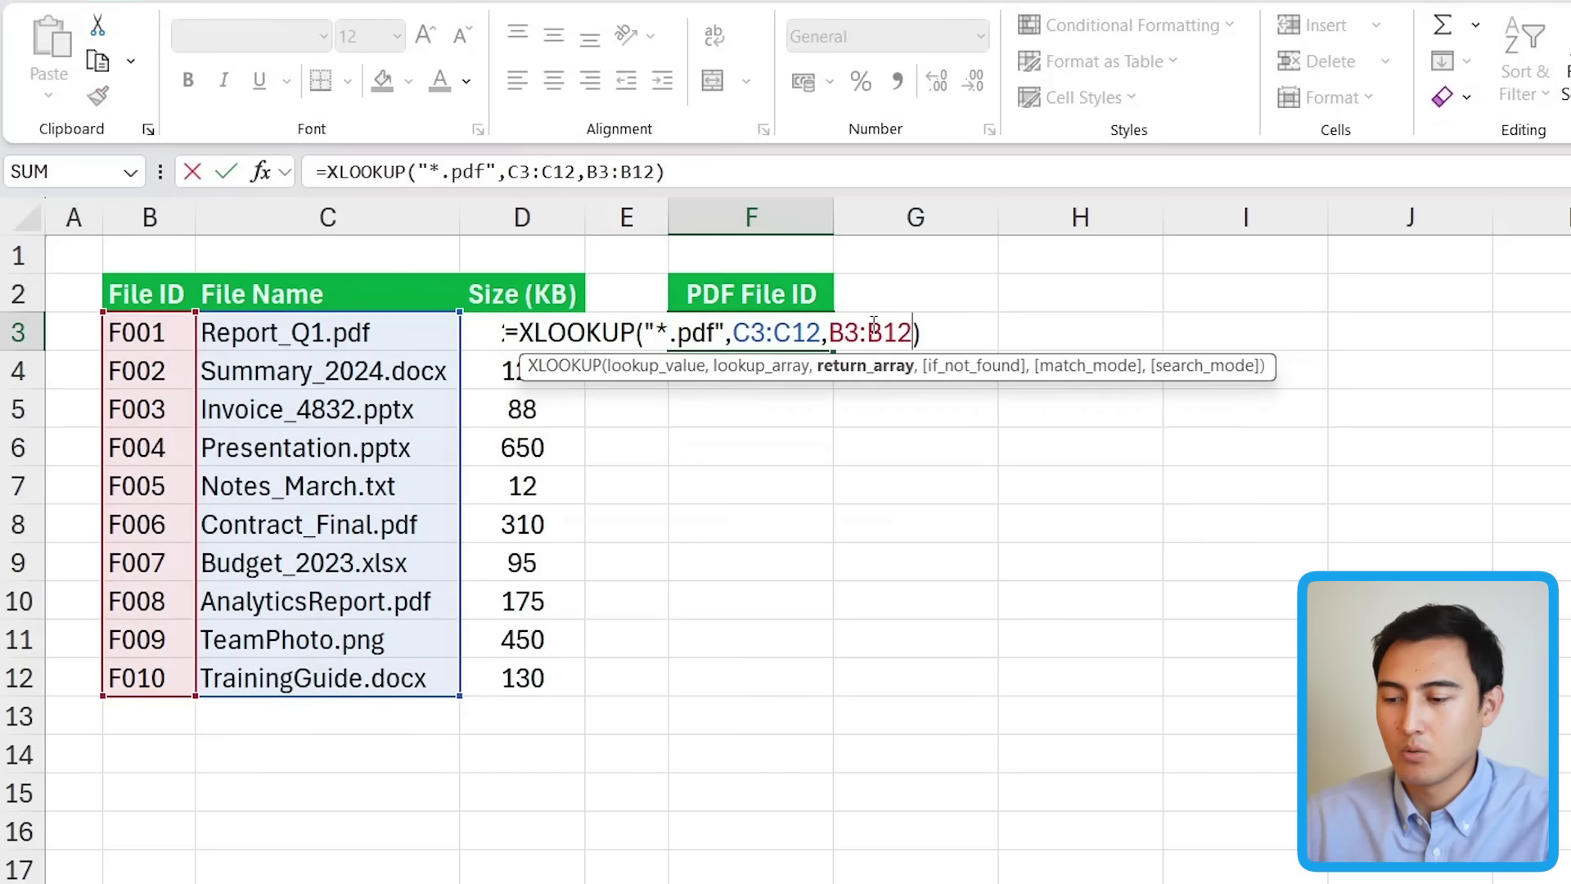
pyautogui.write(',')
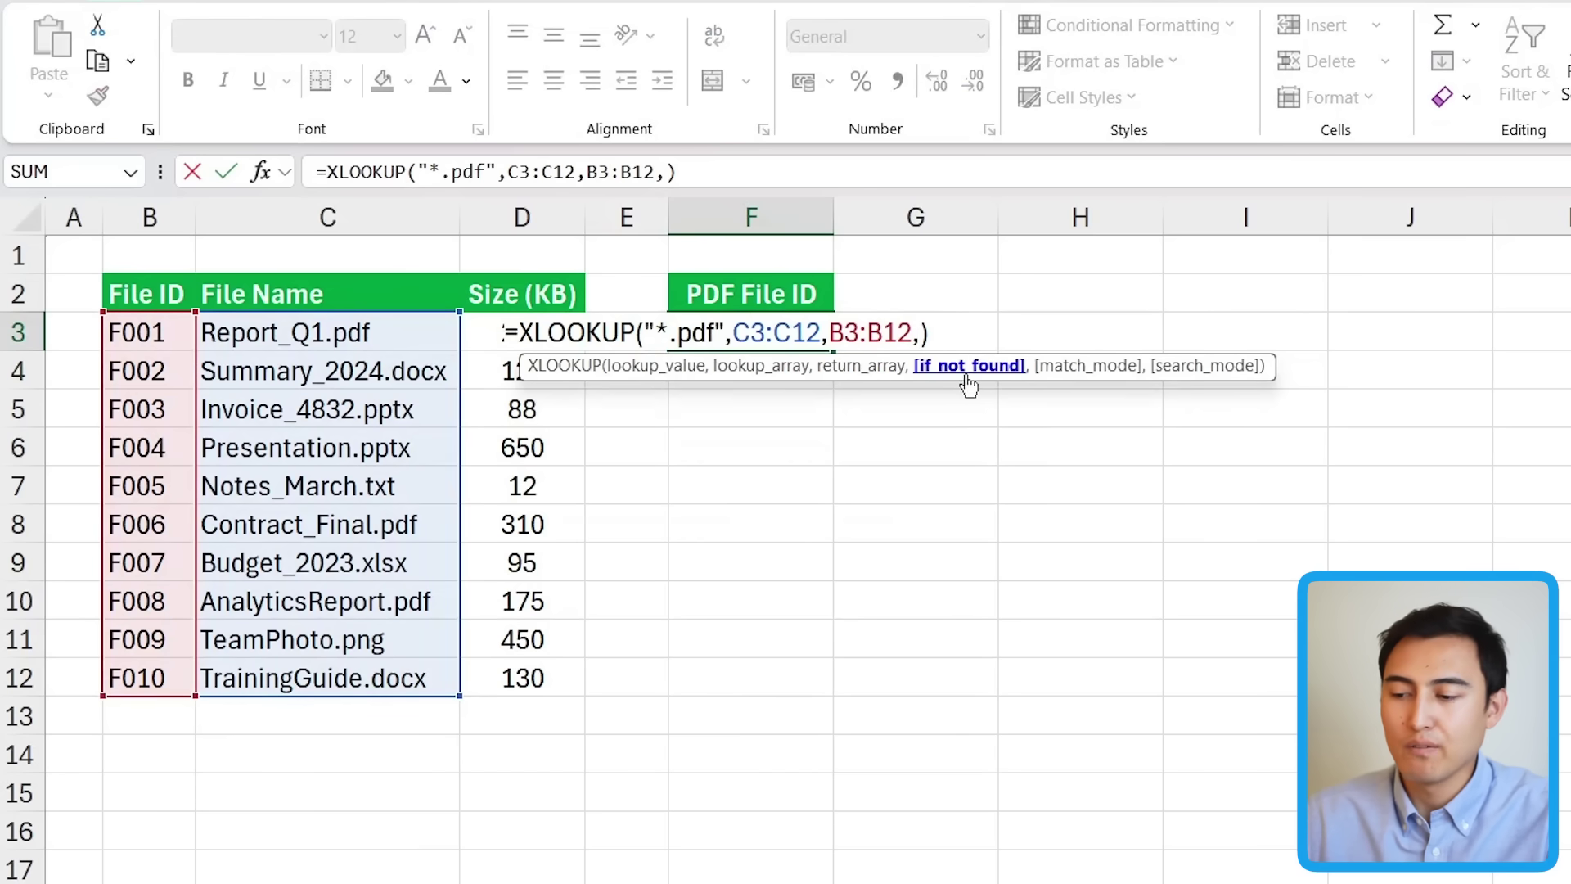
pyautogui.write(',')
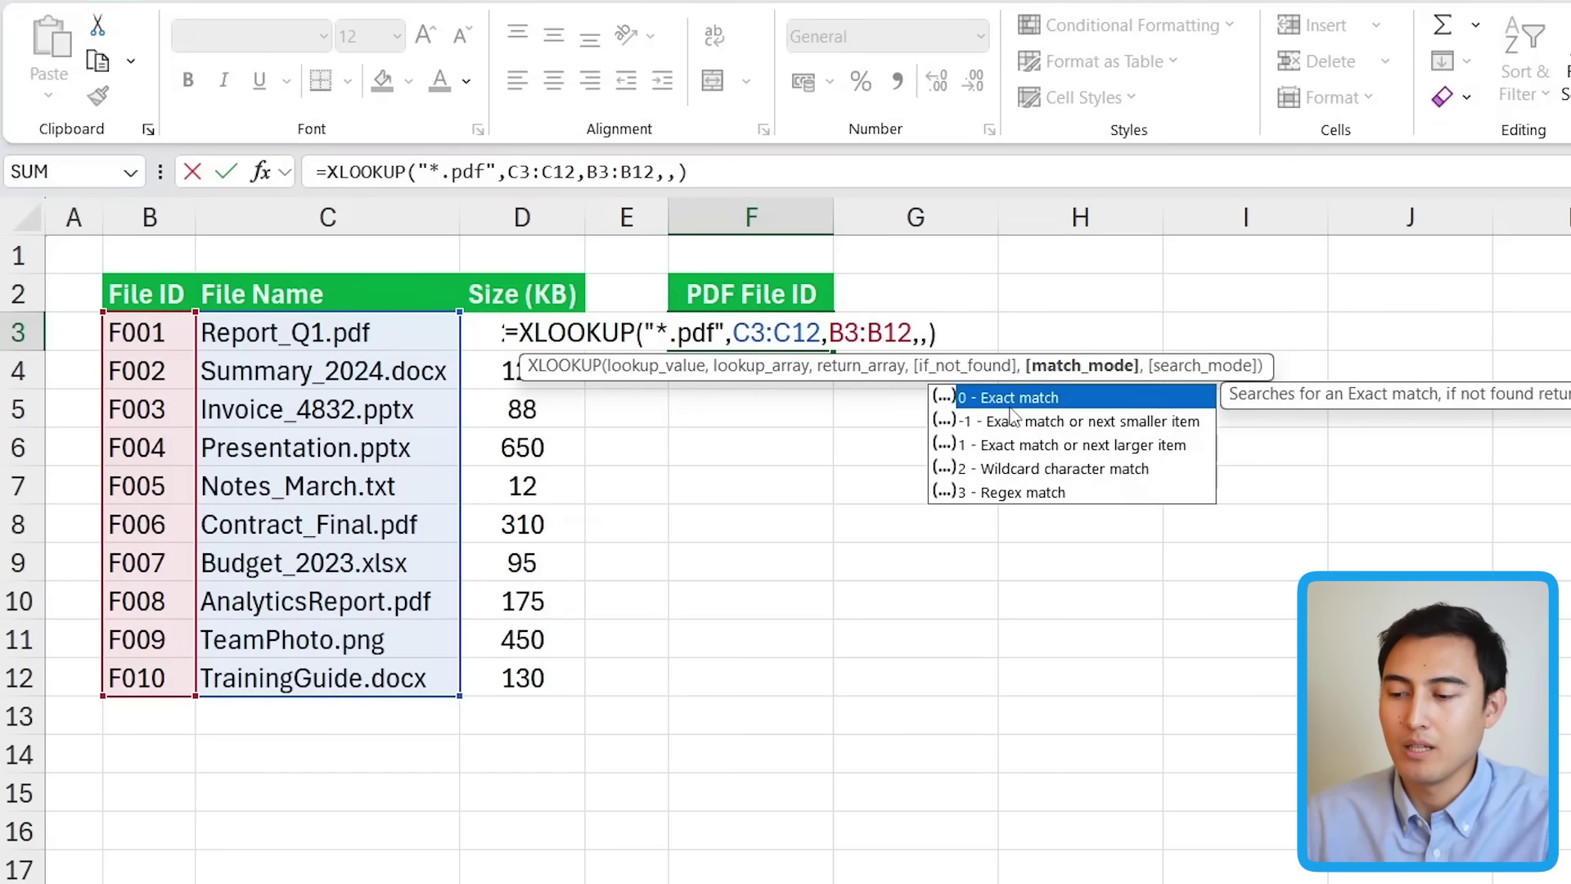
pyautogui.click(1061, 469)
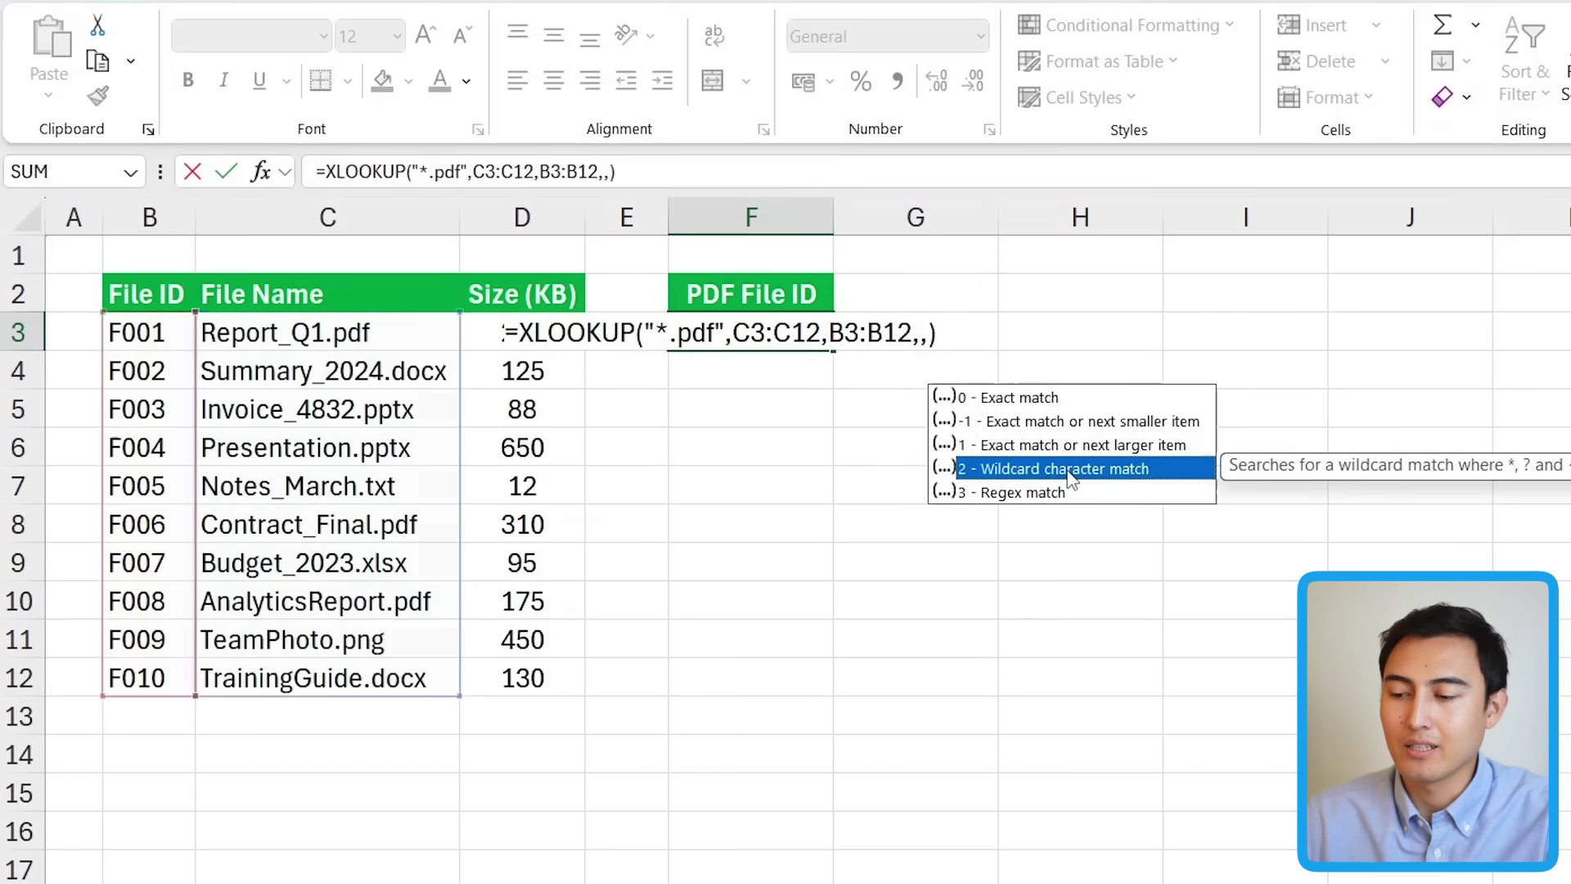
pyautogui.doubleClick(1016, 469)
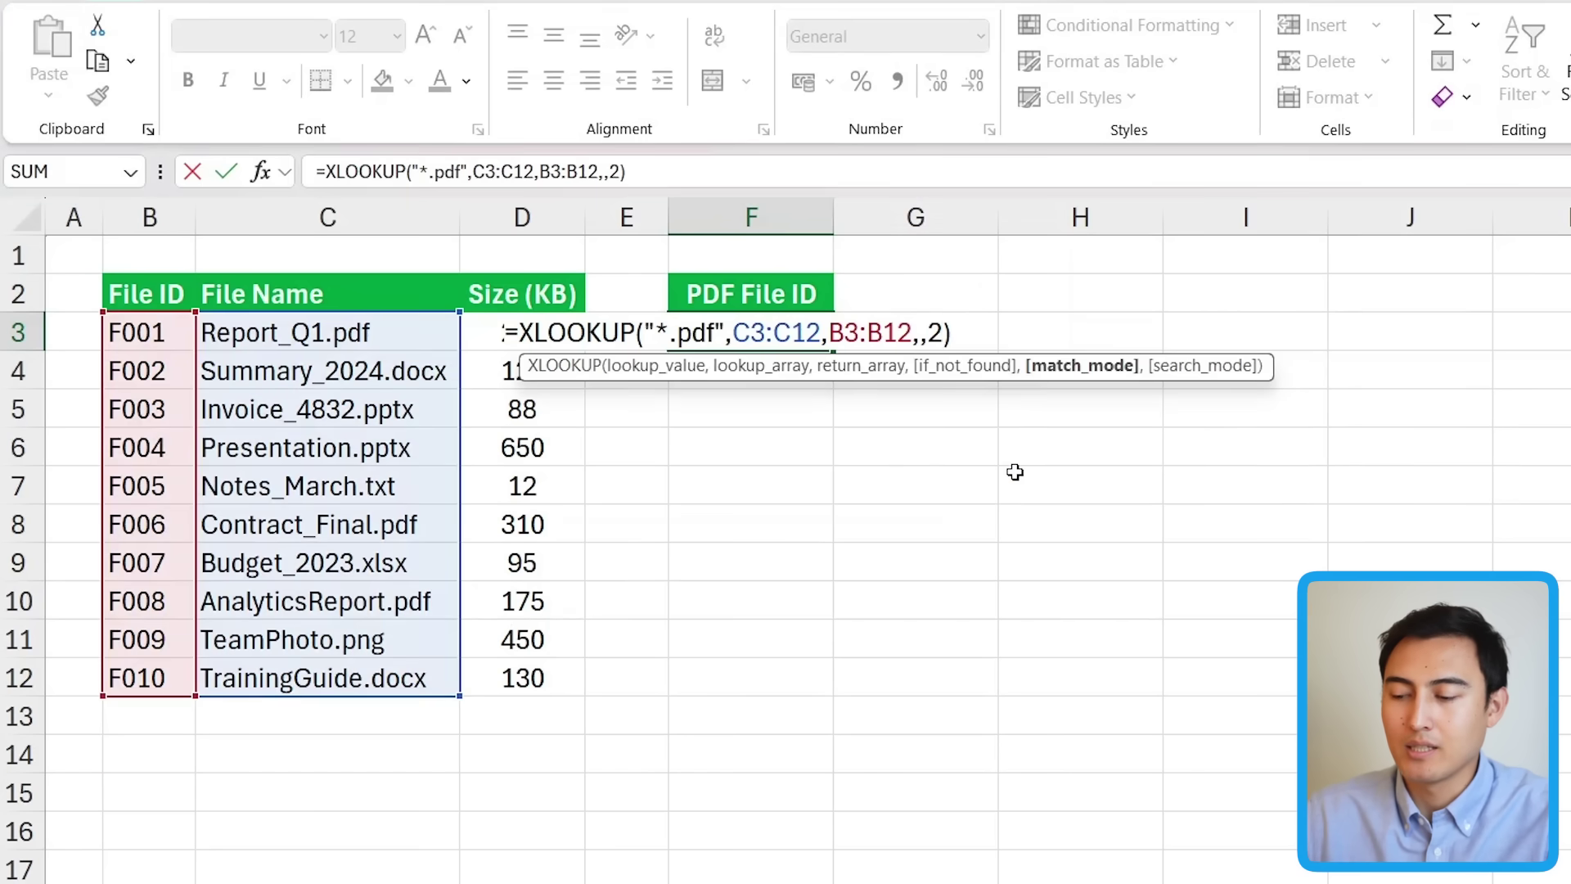
pyautogui.press('Return')
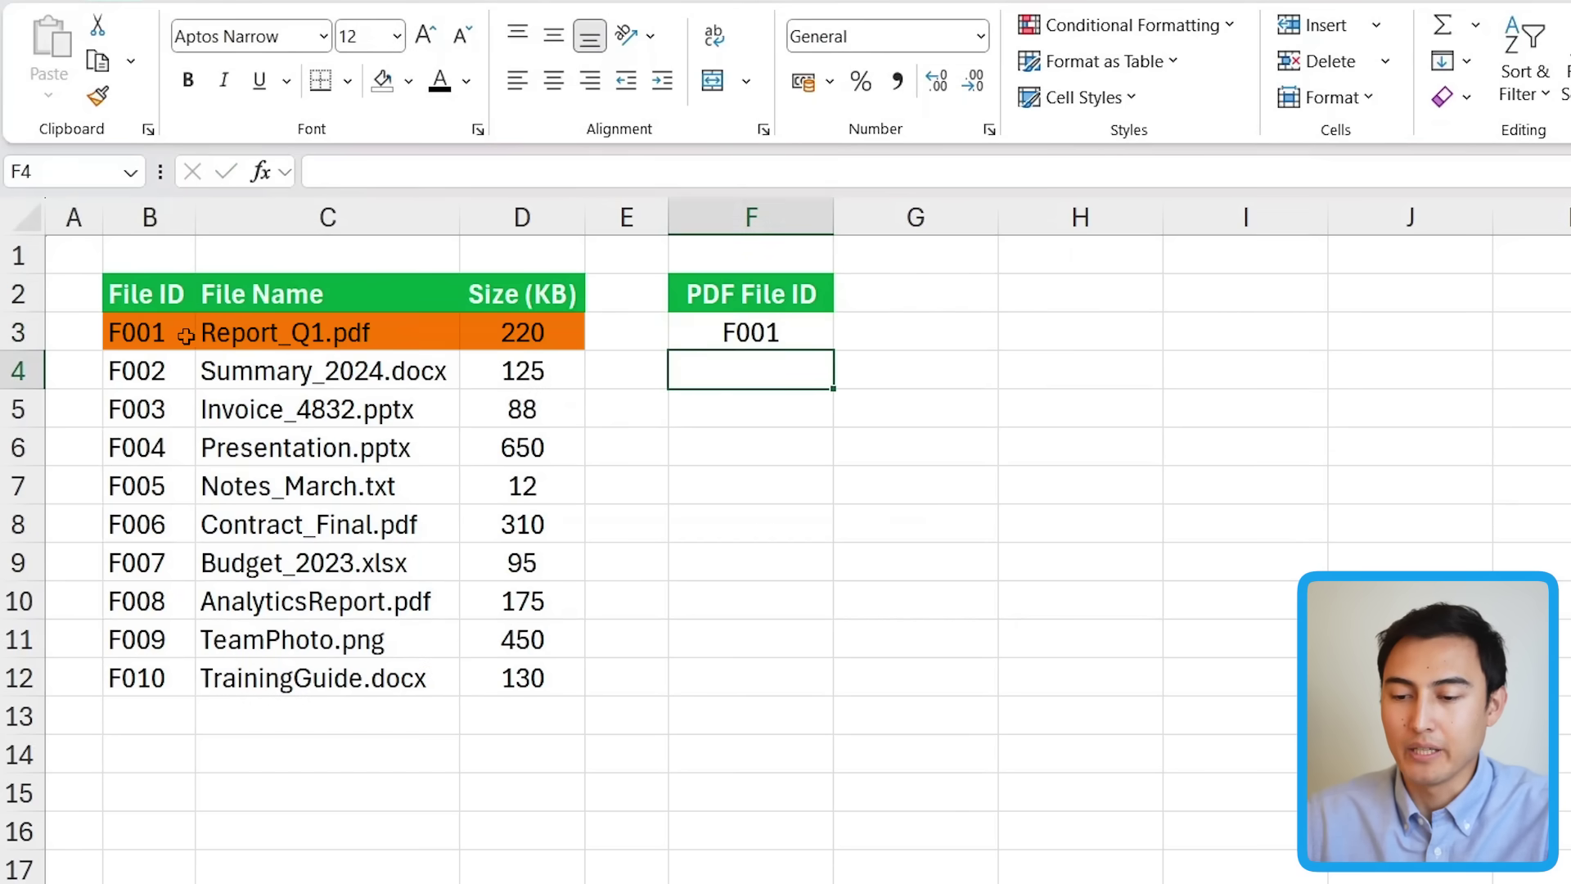
# Rename the C3 file to Report_Q1.dox so the lookup returns F006.
pyautogui.click(262, 339)
pyautogui.click(510, 174)
pyautogui.press('BackSpace')
pyautogui.press('BackSpace')
pyautogui.press('BackSpace')
pyautogui.write('dox')
pyautogui.press('Return')
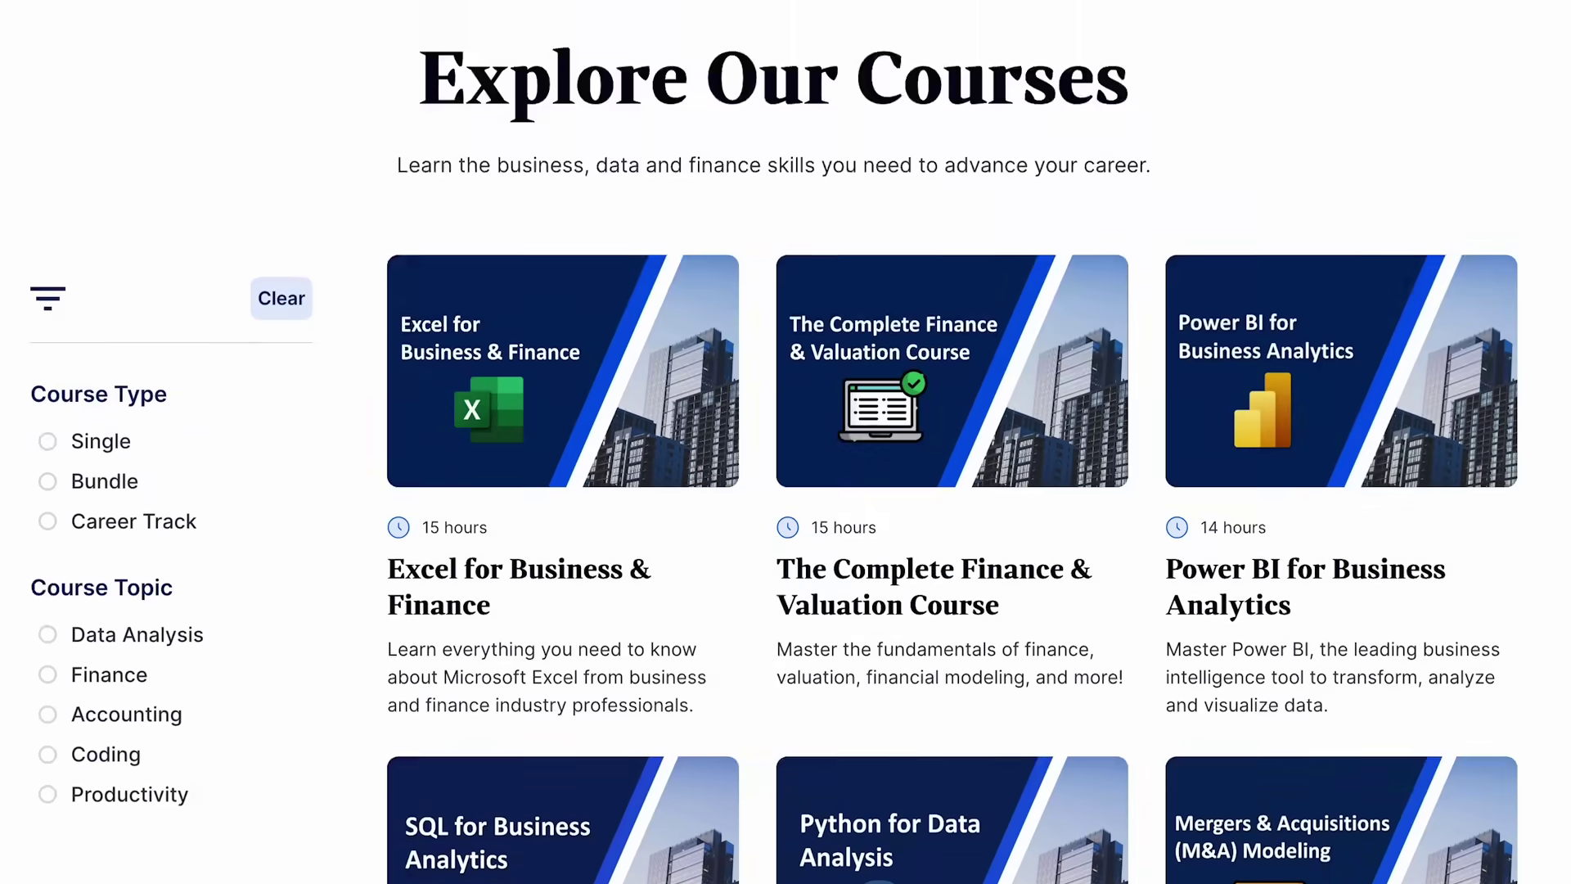
# Scroll the course catalog and filter it to Career Track programs.
pyautogui.scroll(-3, 786, 442)
pyautogui.scroll(-3, 785, 442)
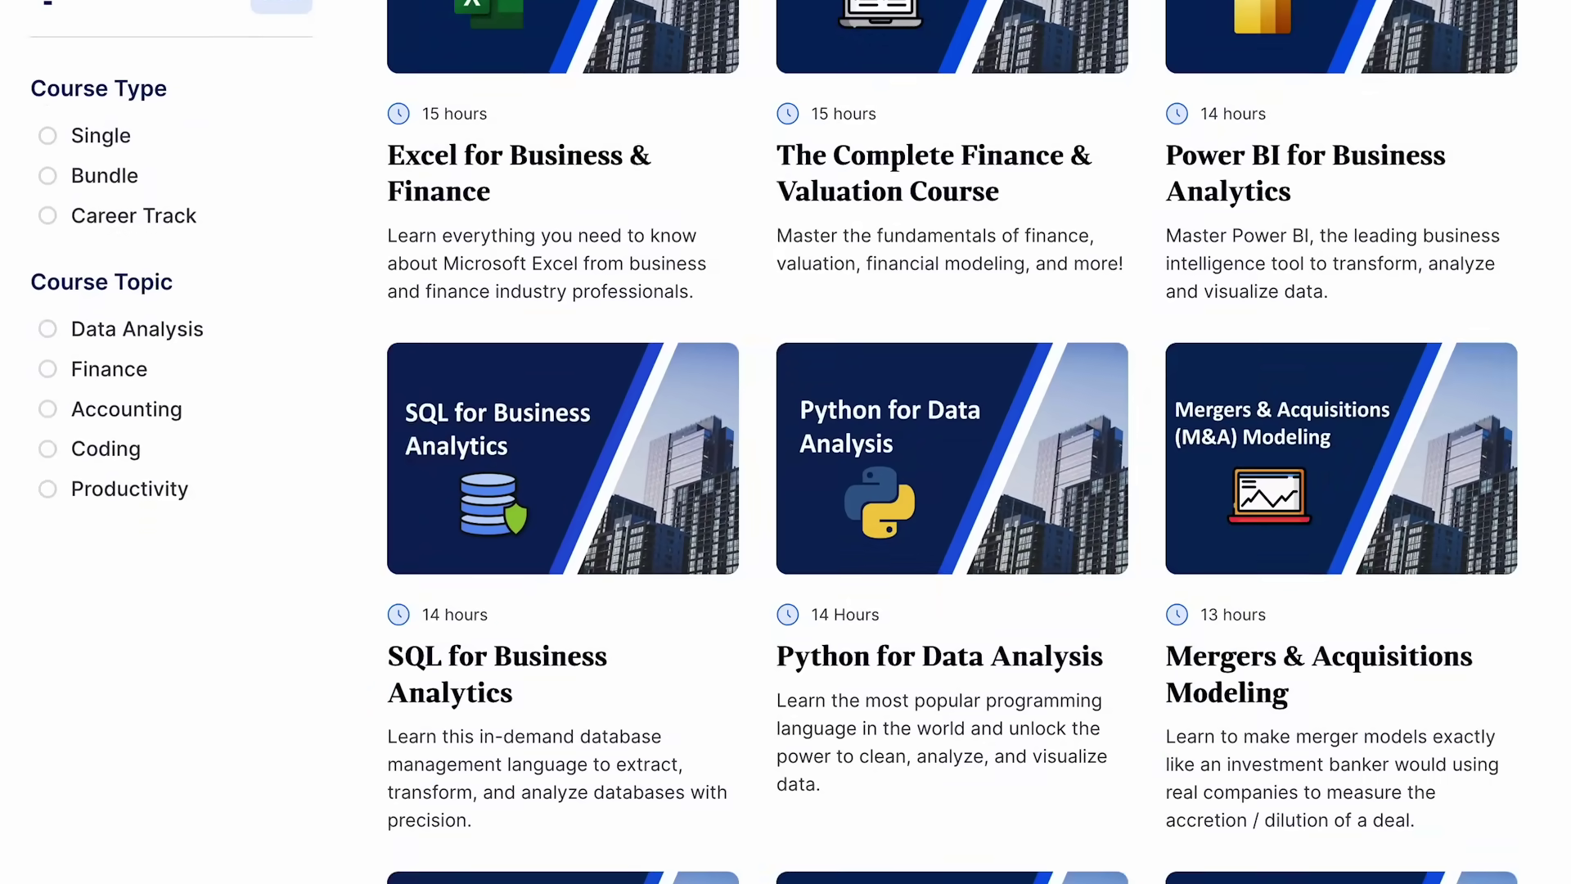
pyautogui.scroll(-5, 952, 442)
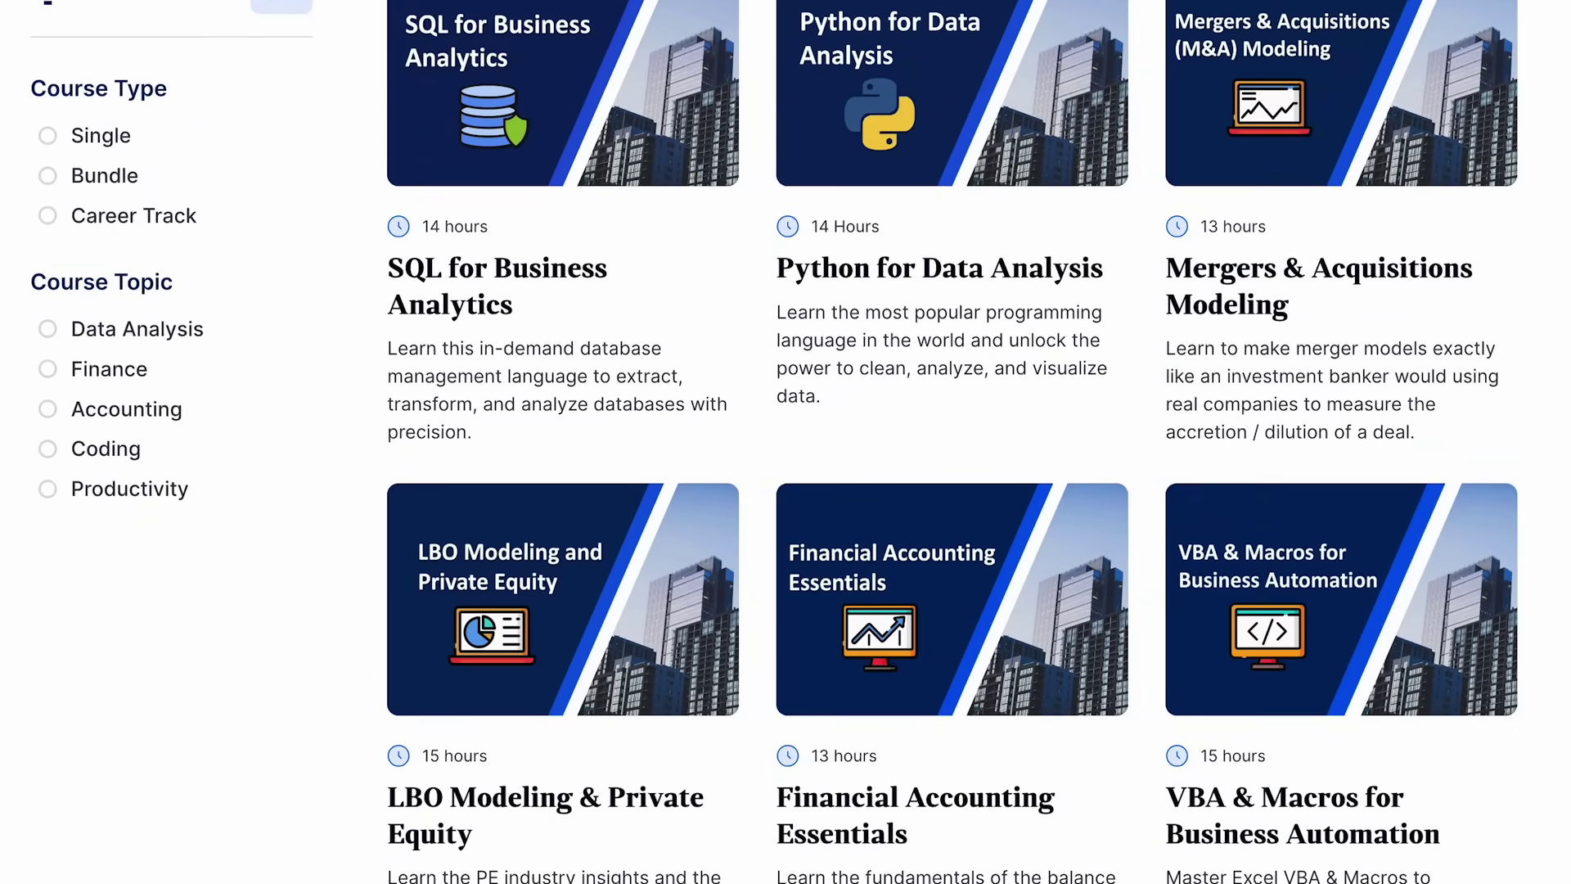
pyautogui.scroll(-4, 953, 442)
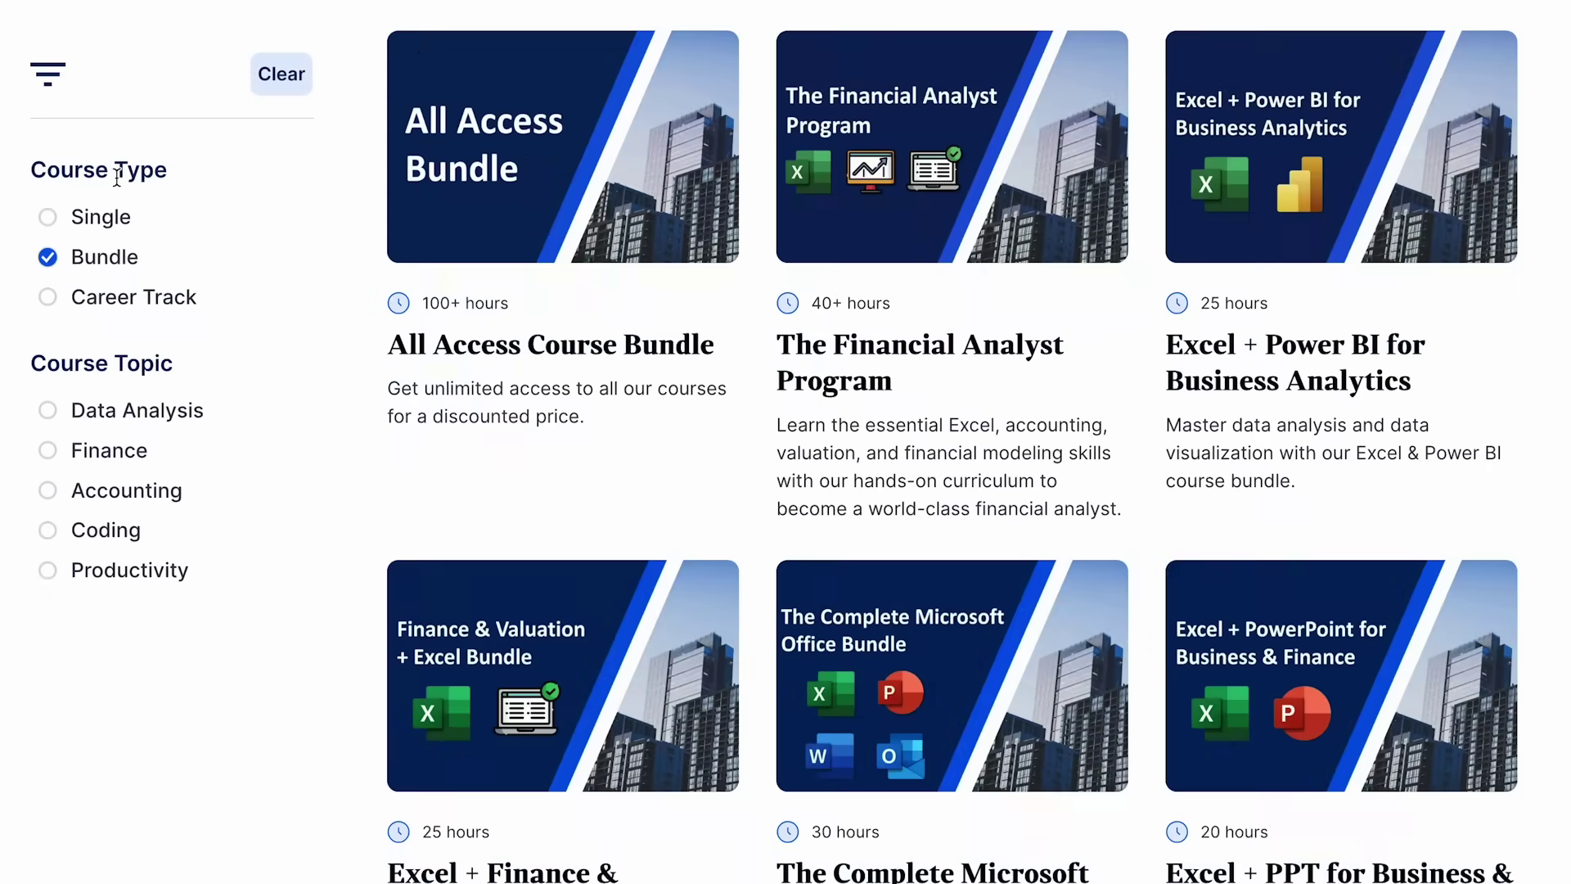
pyautogui.click(109, 297)
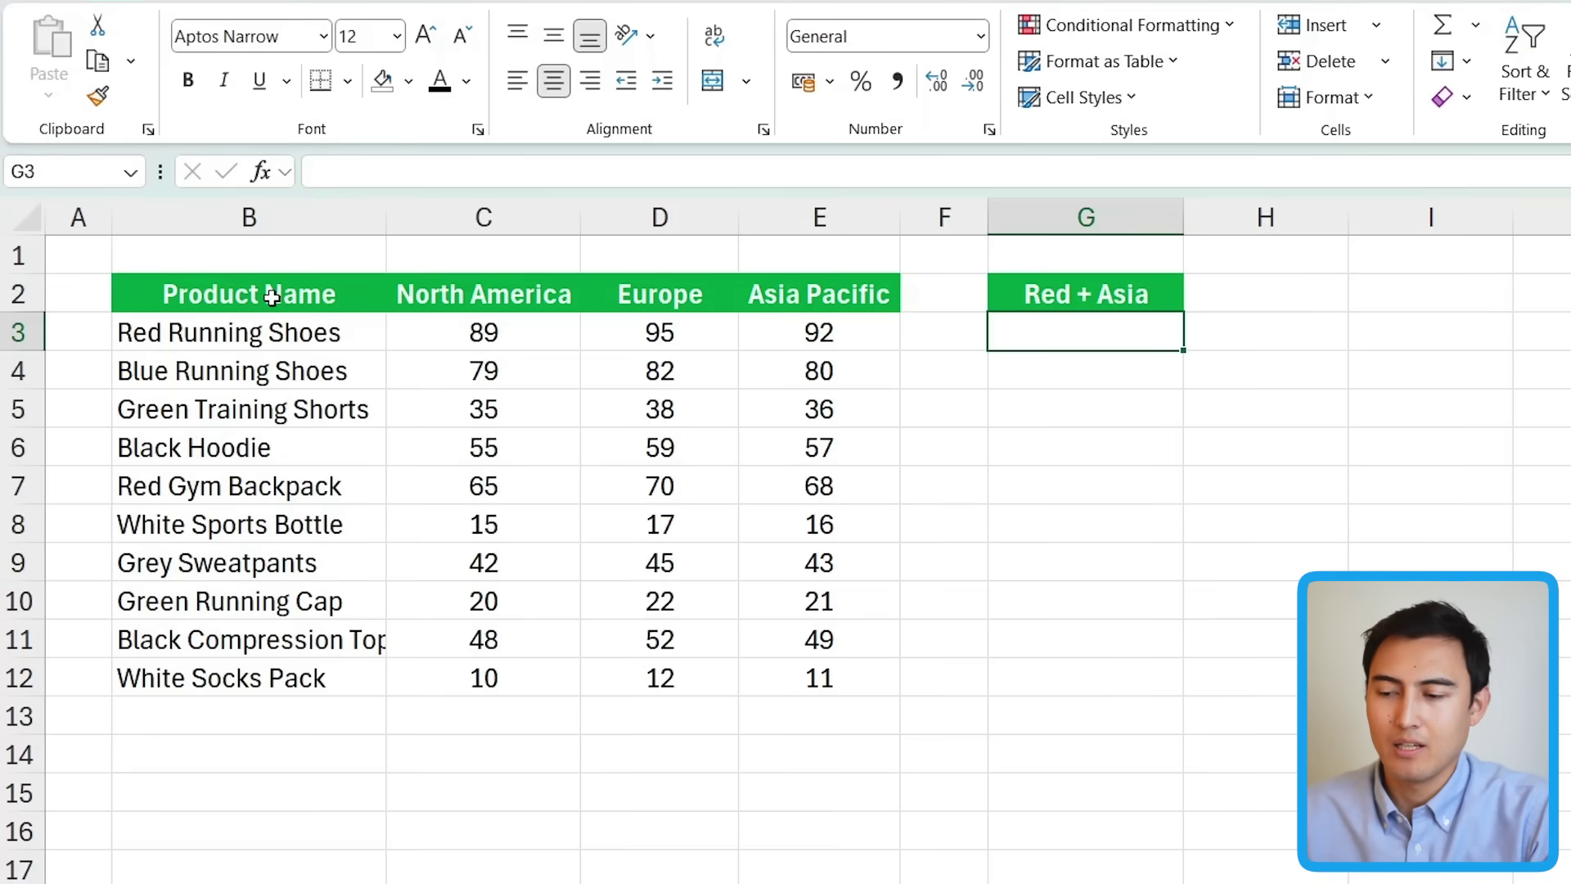
# In G3, start an INDEX over C3:E12 with an exact row MATCH for "*red*" in B3:B12.
pyautogui.moveTo(270, 293); pyautogui.dragTo(281, 666)
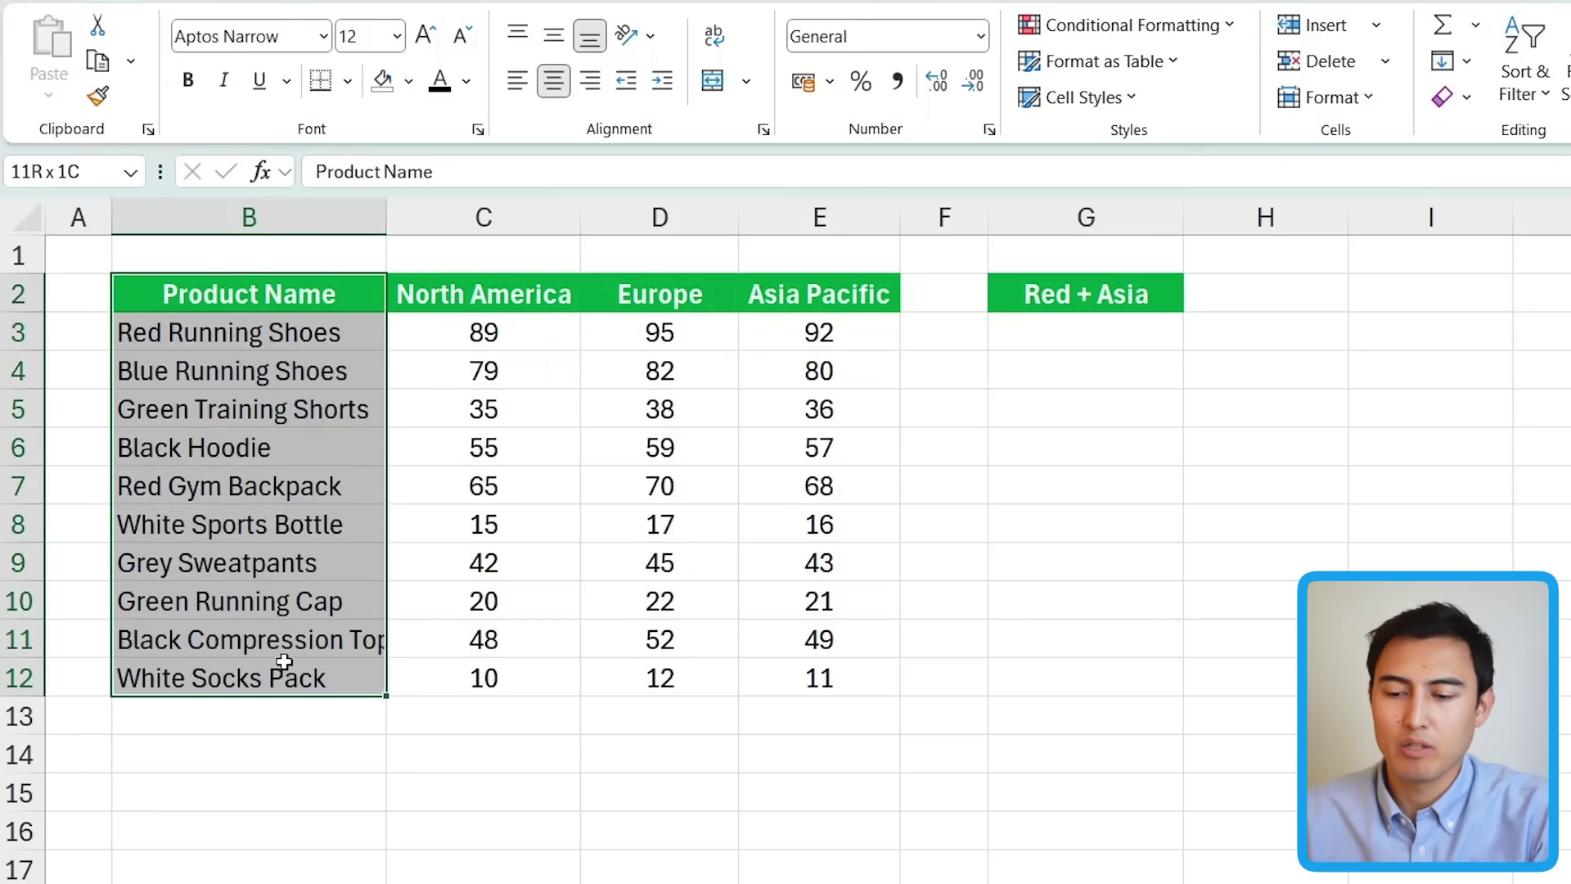
pyautogui.click(256, 401)
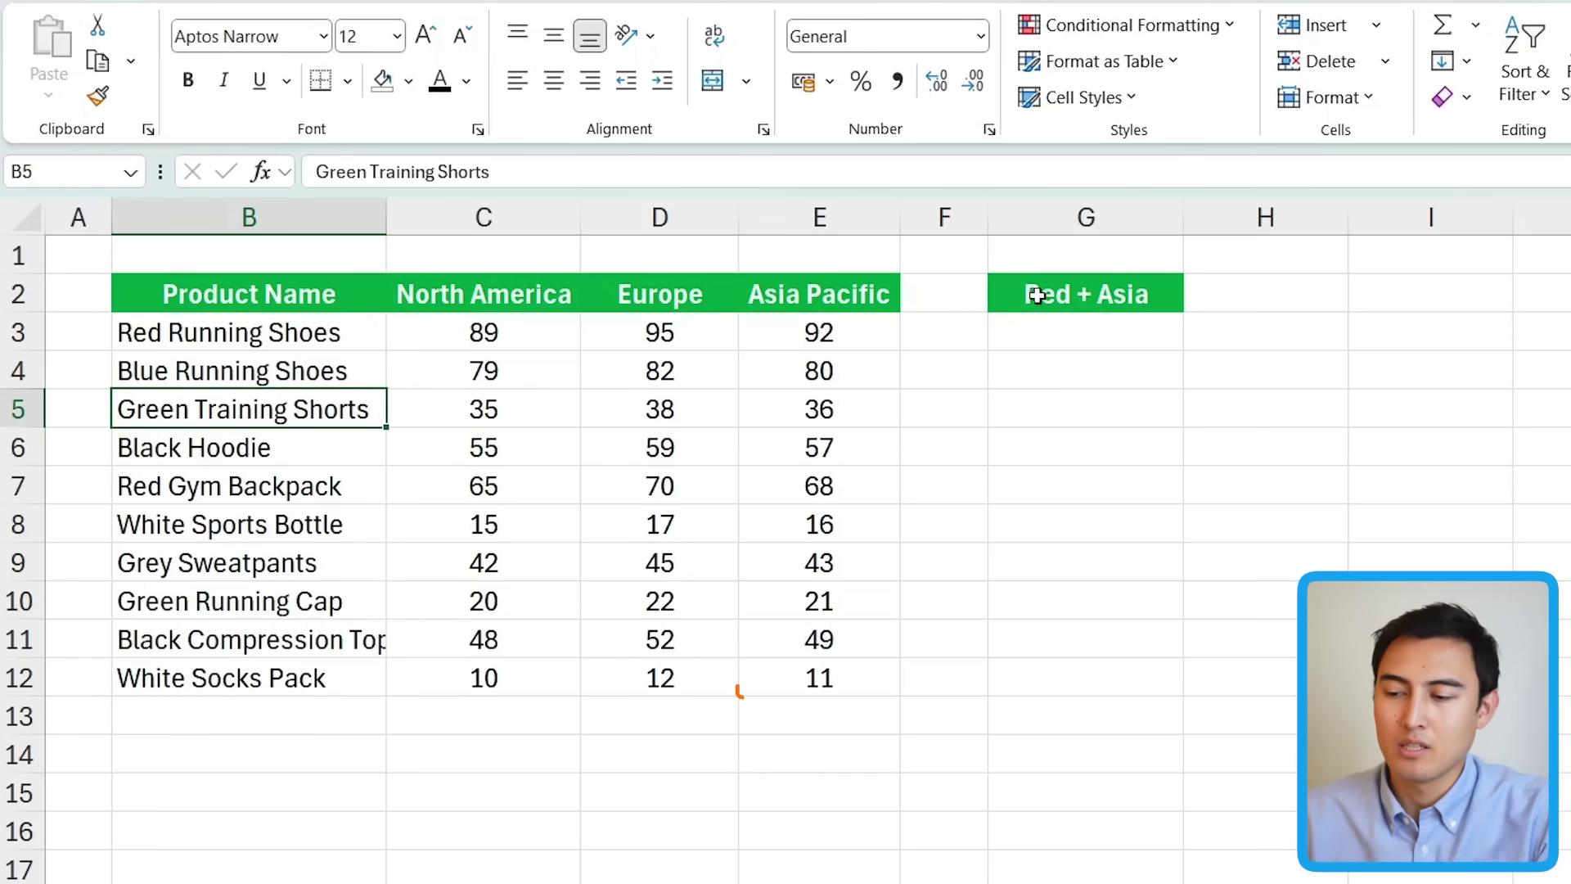
pyautogui.click(1046, 331)
pyautogui.write('=ind')
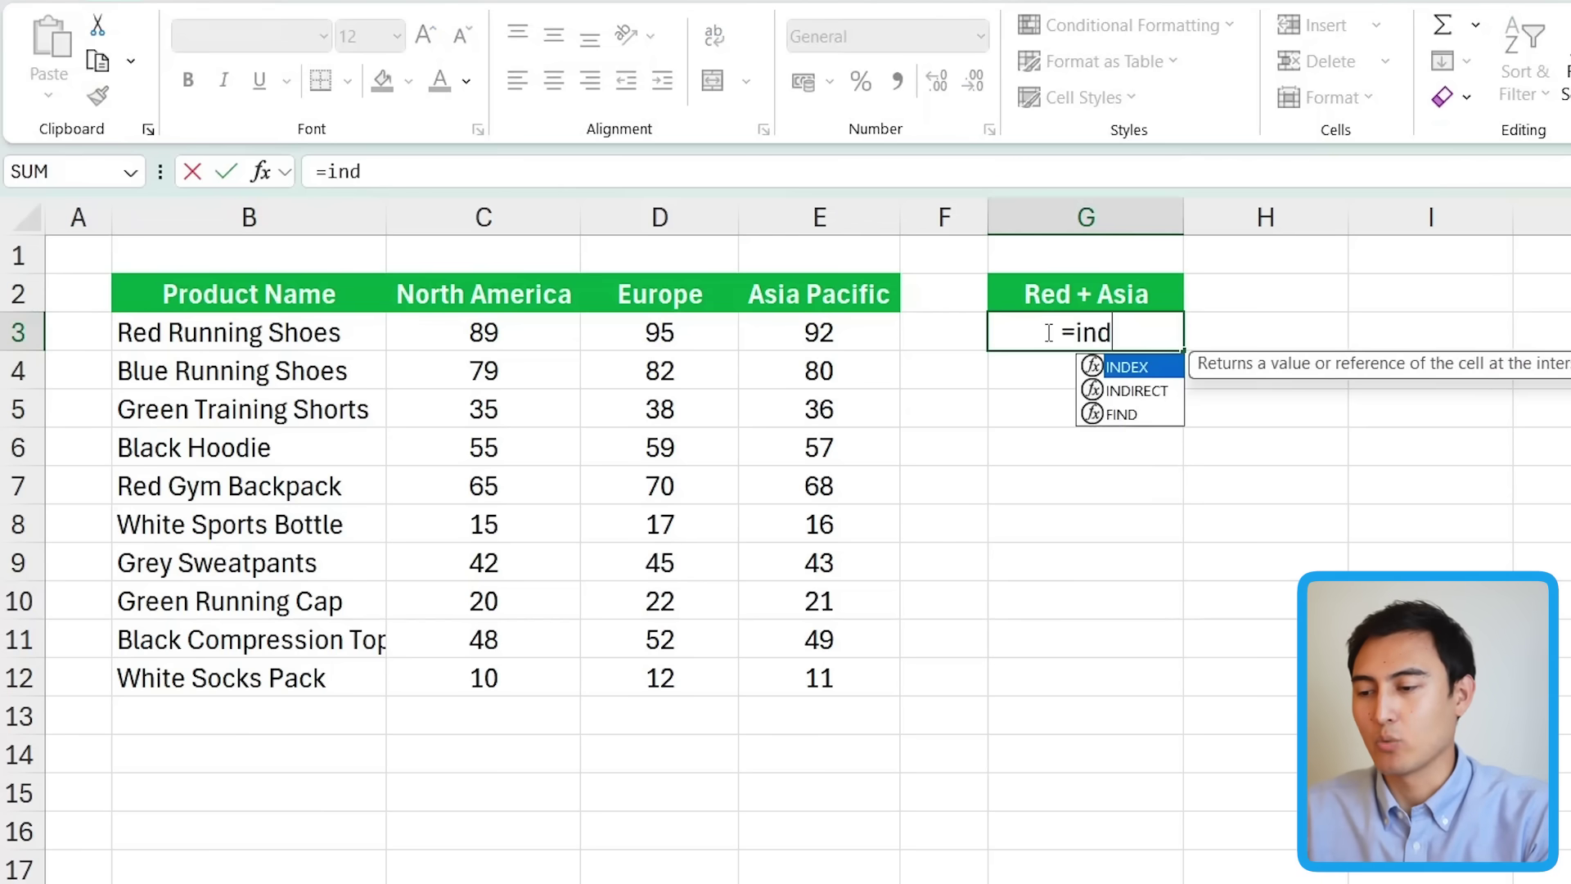
pyautogui.press('Tab')
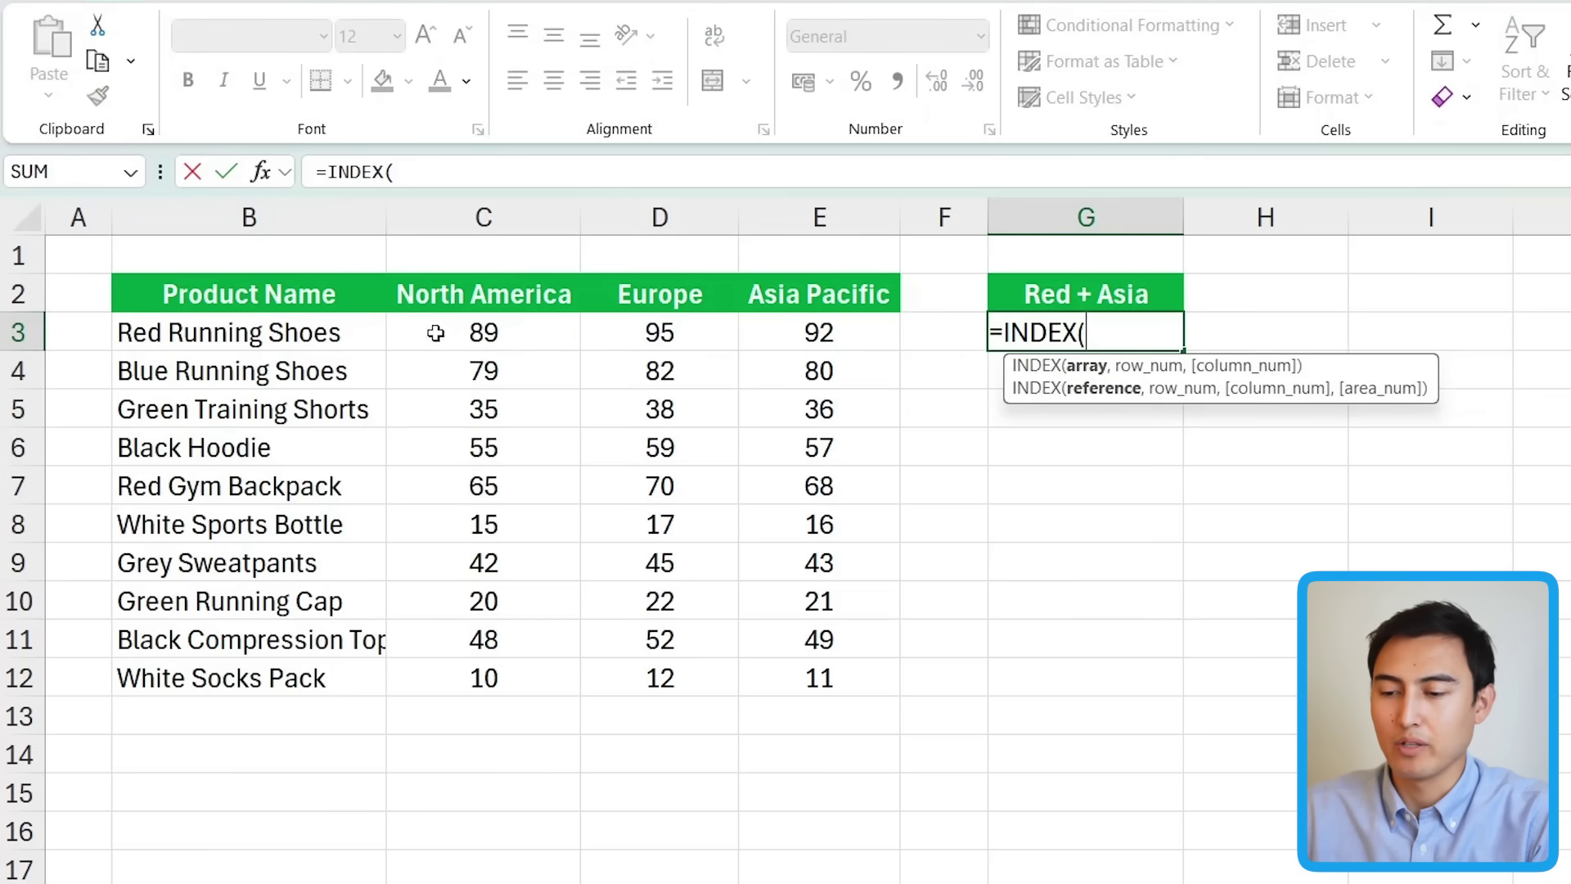
pyautogui.moveTo(491, 337); pyautogui.dragTo(799, 695)
pyautogui.write(',')
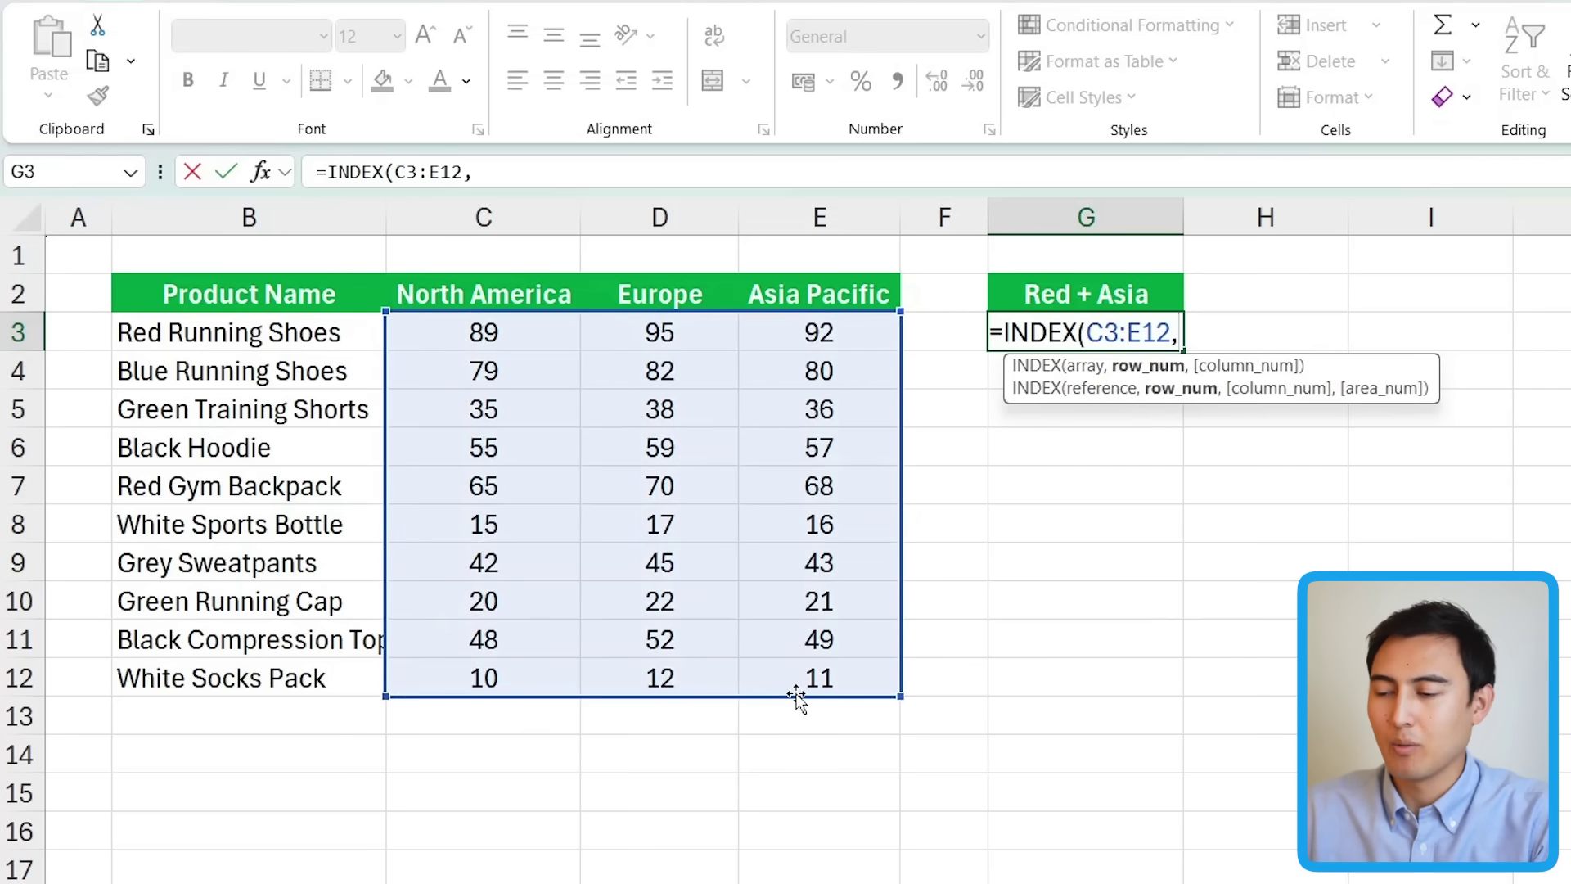
pyautogui.write('matc')
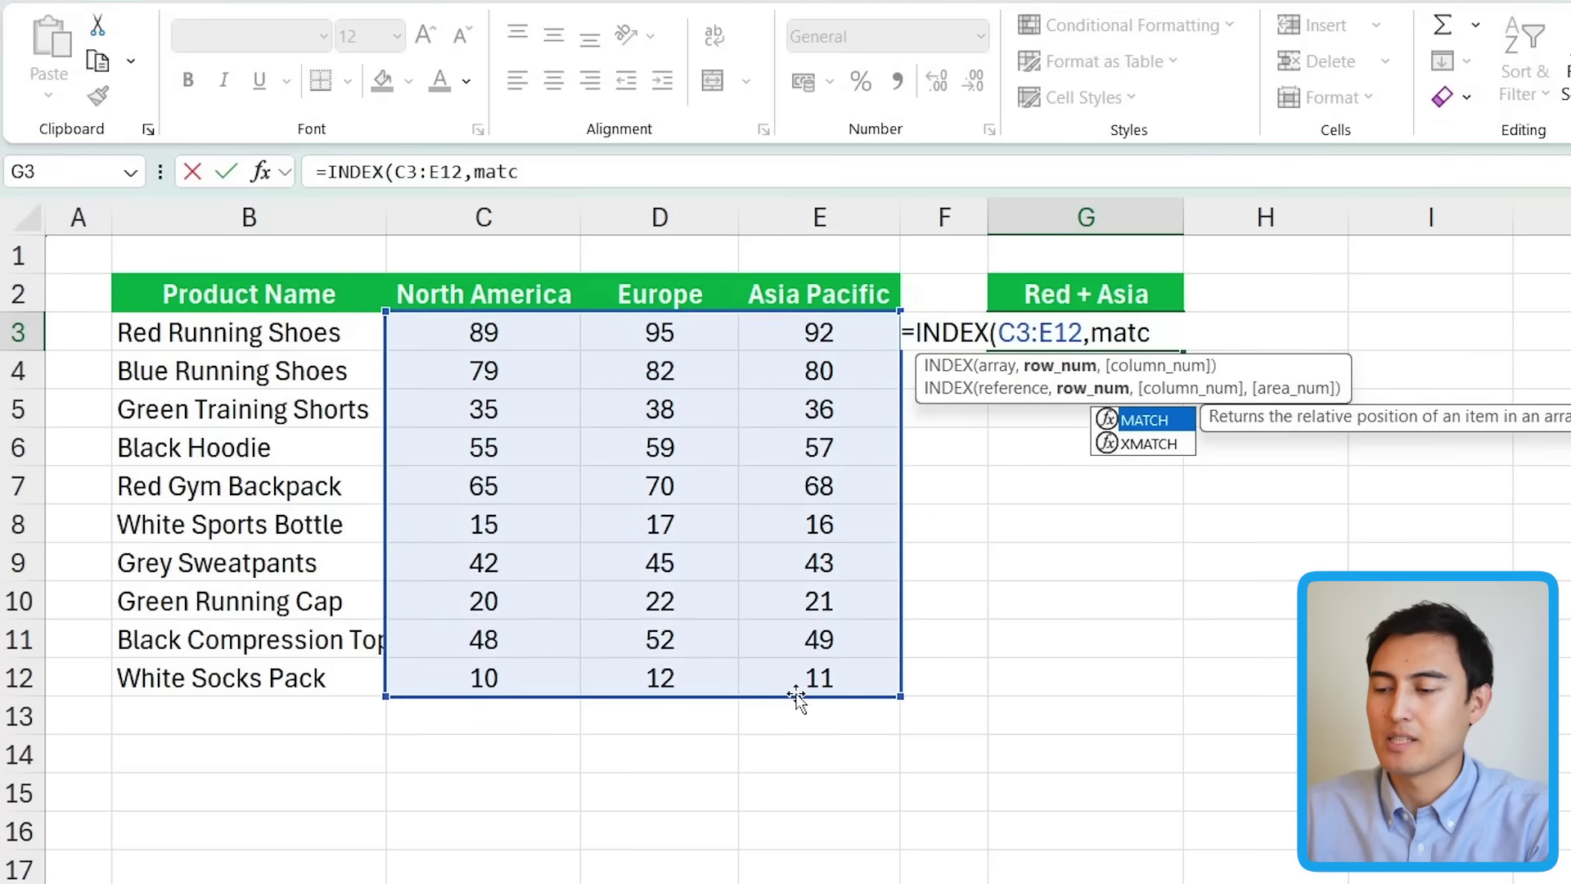
pyautogui.press('Tab')
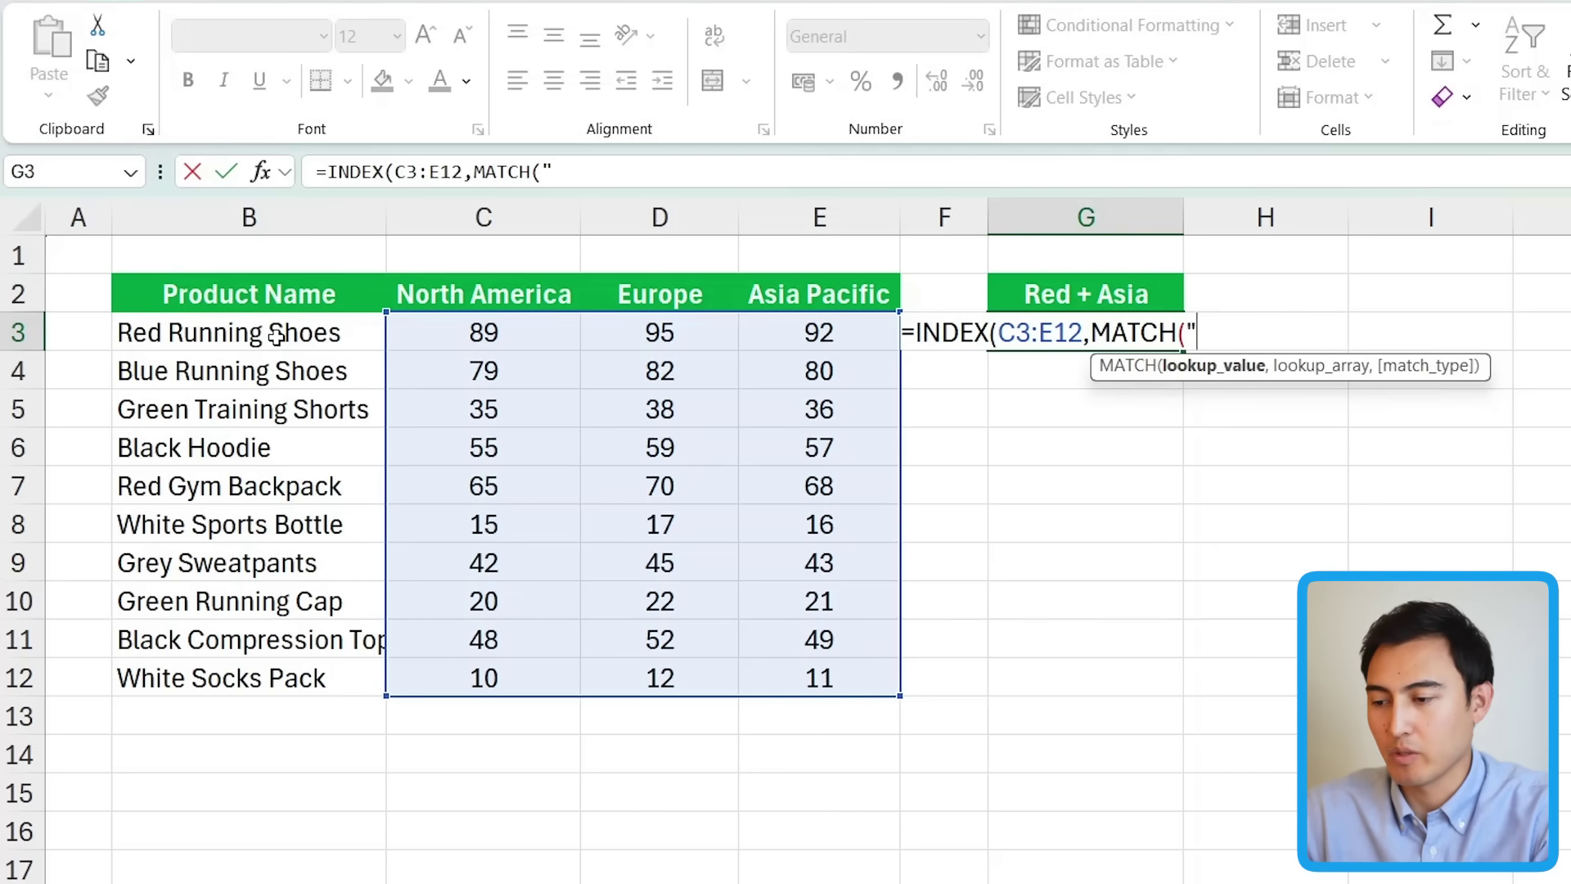
pyautogui.write('red')
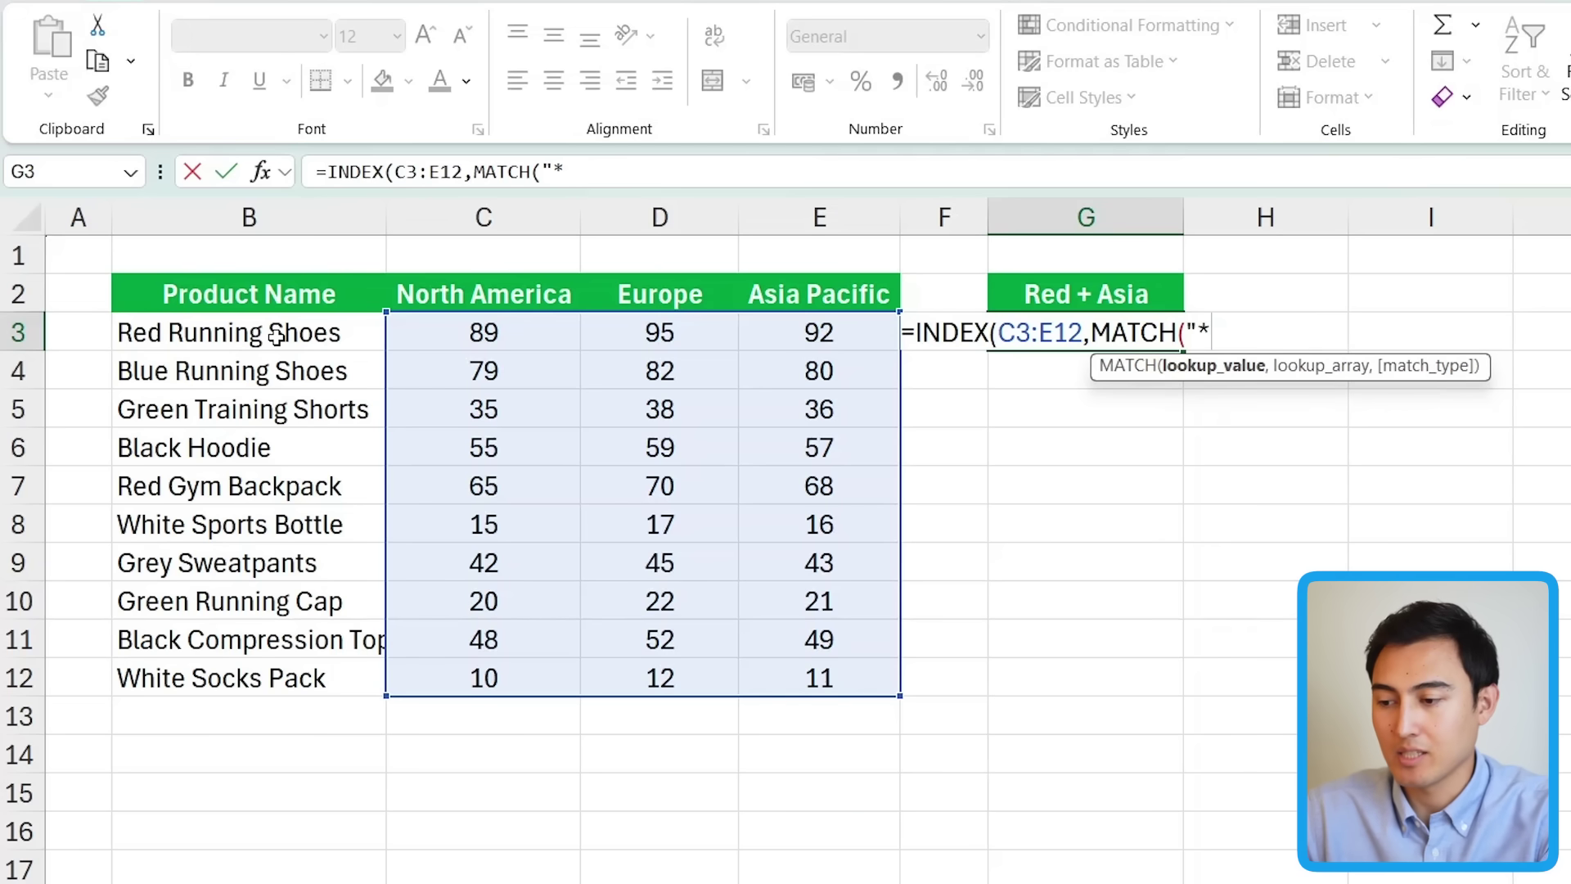
pyautogui.write('red*')
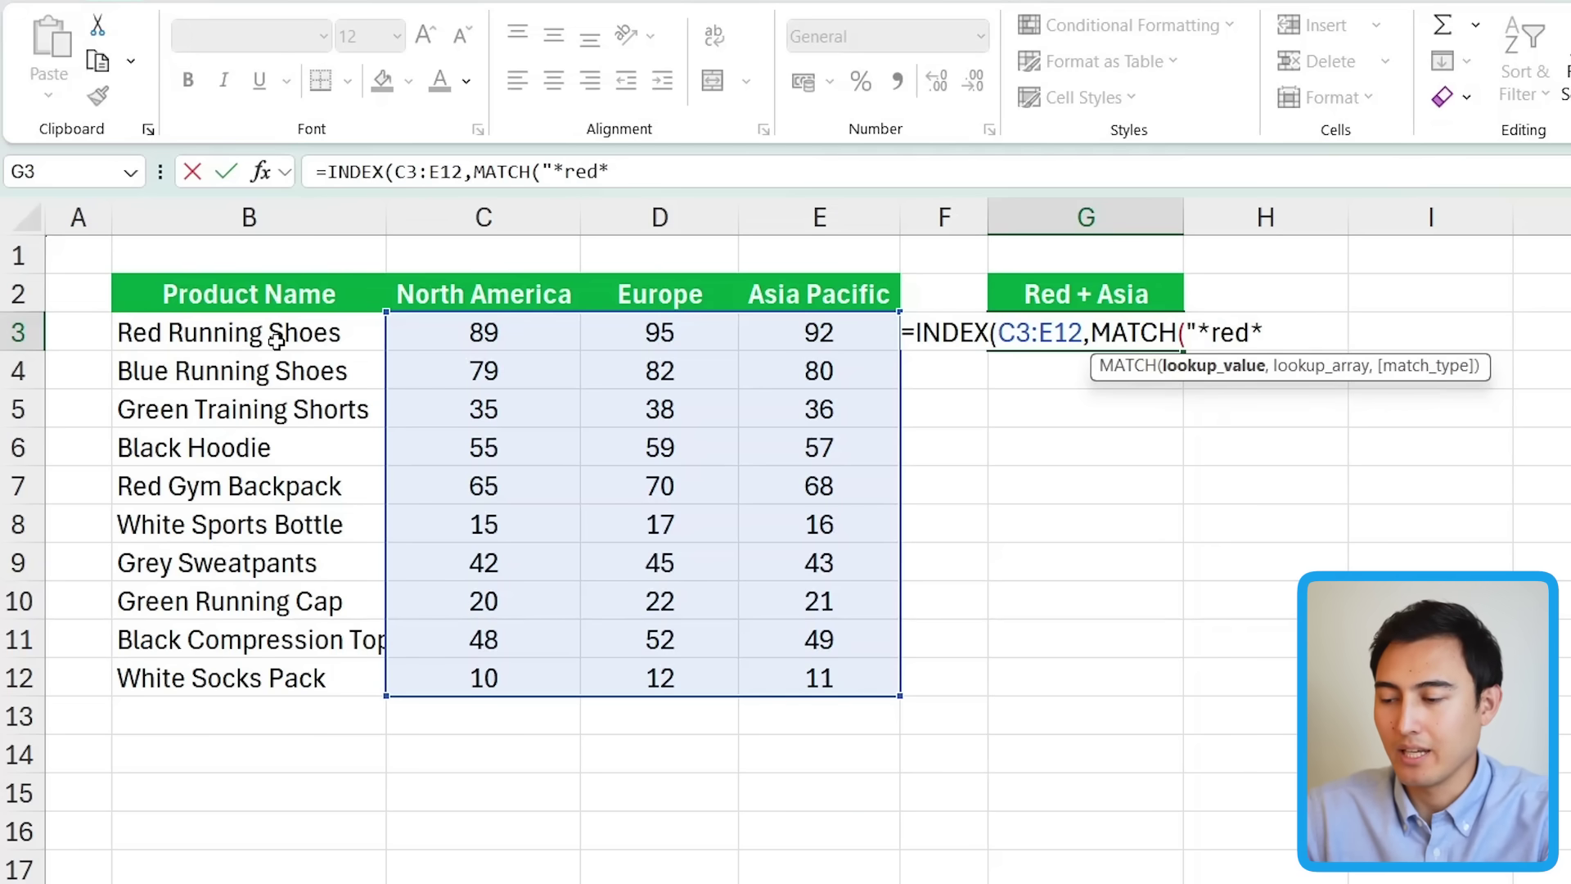
pyautogui.write('"')
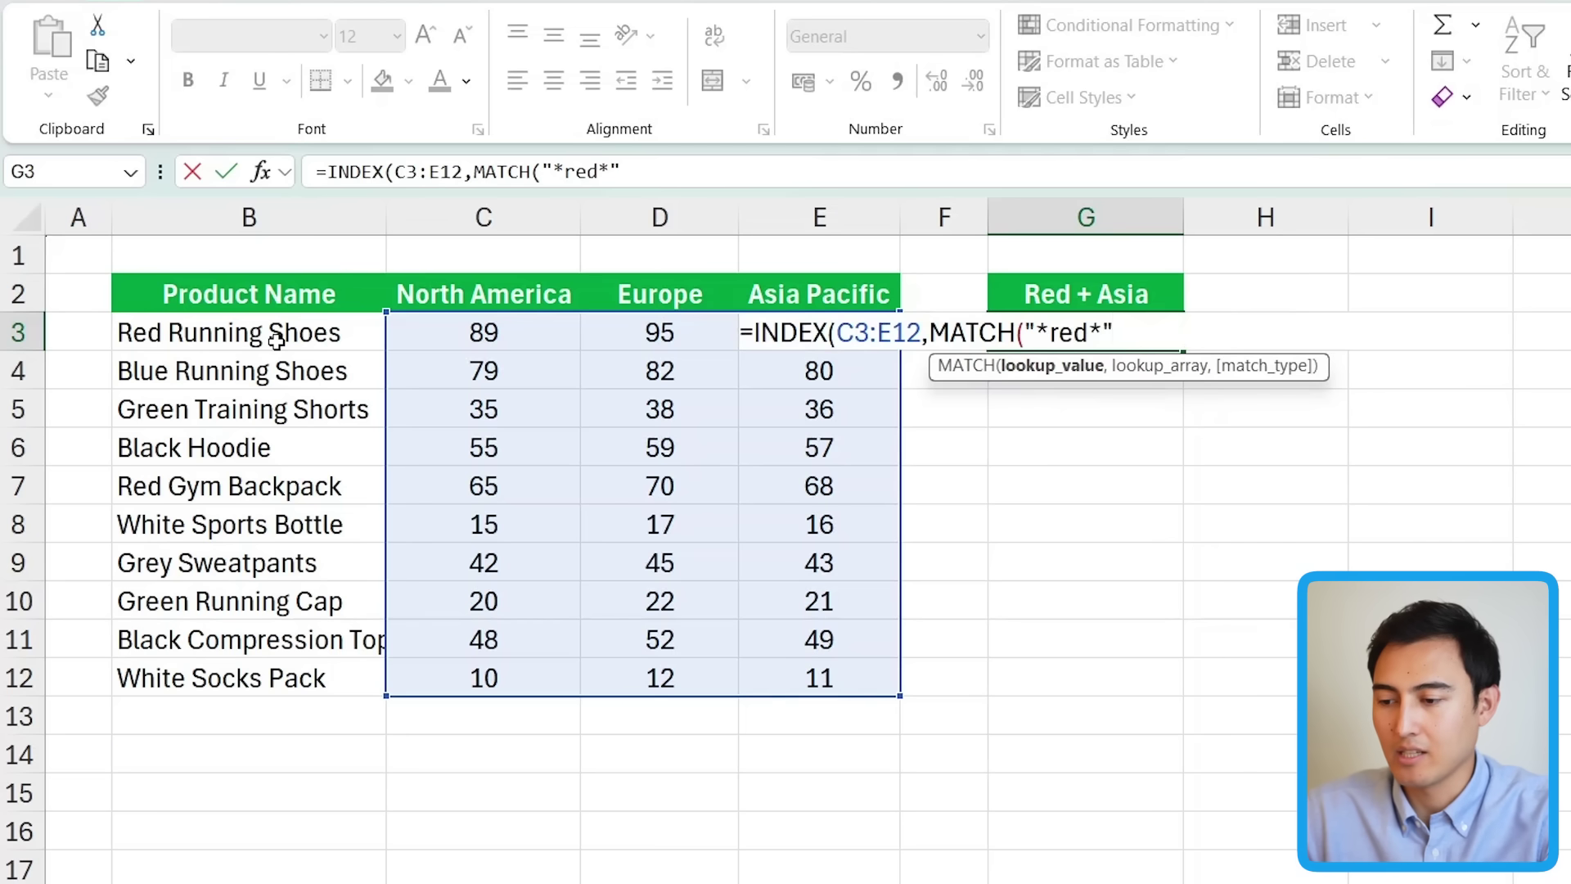
pyautogui.write(',')
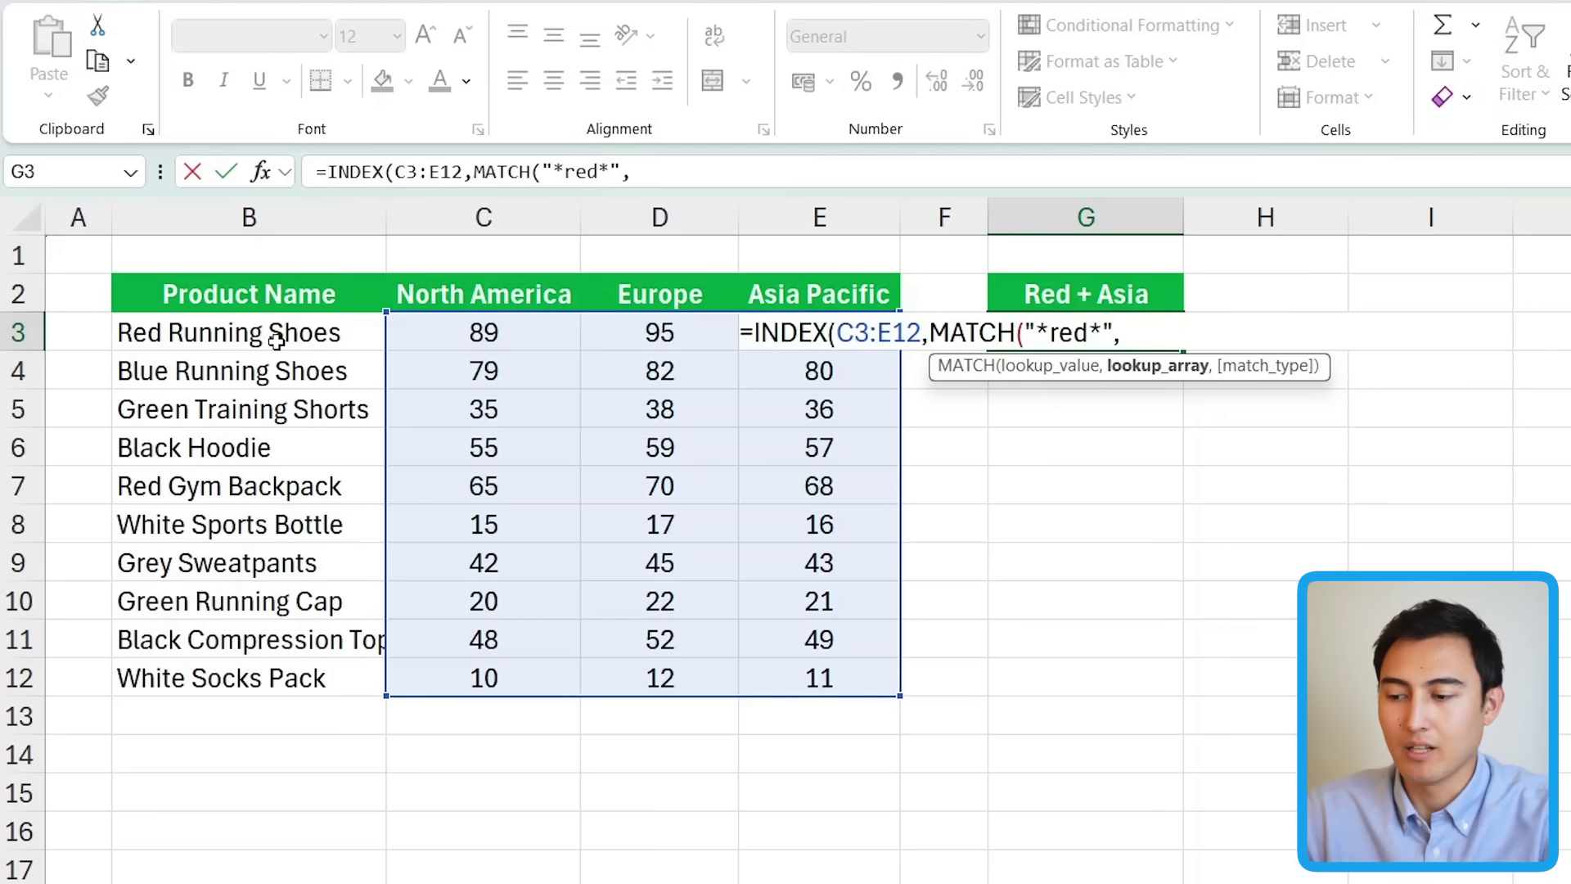
pyautogui.moveTo(254, 343); pyautogui.dragTo(280, 686)
pyautogui.write(',')
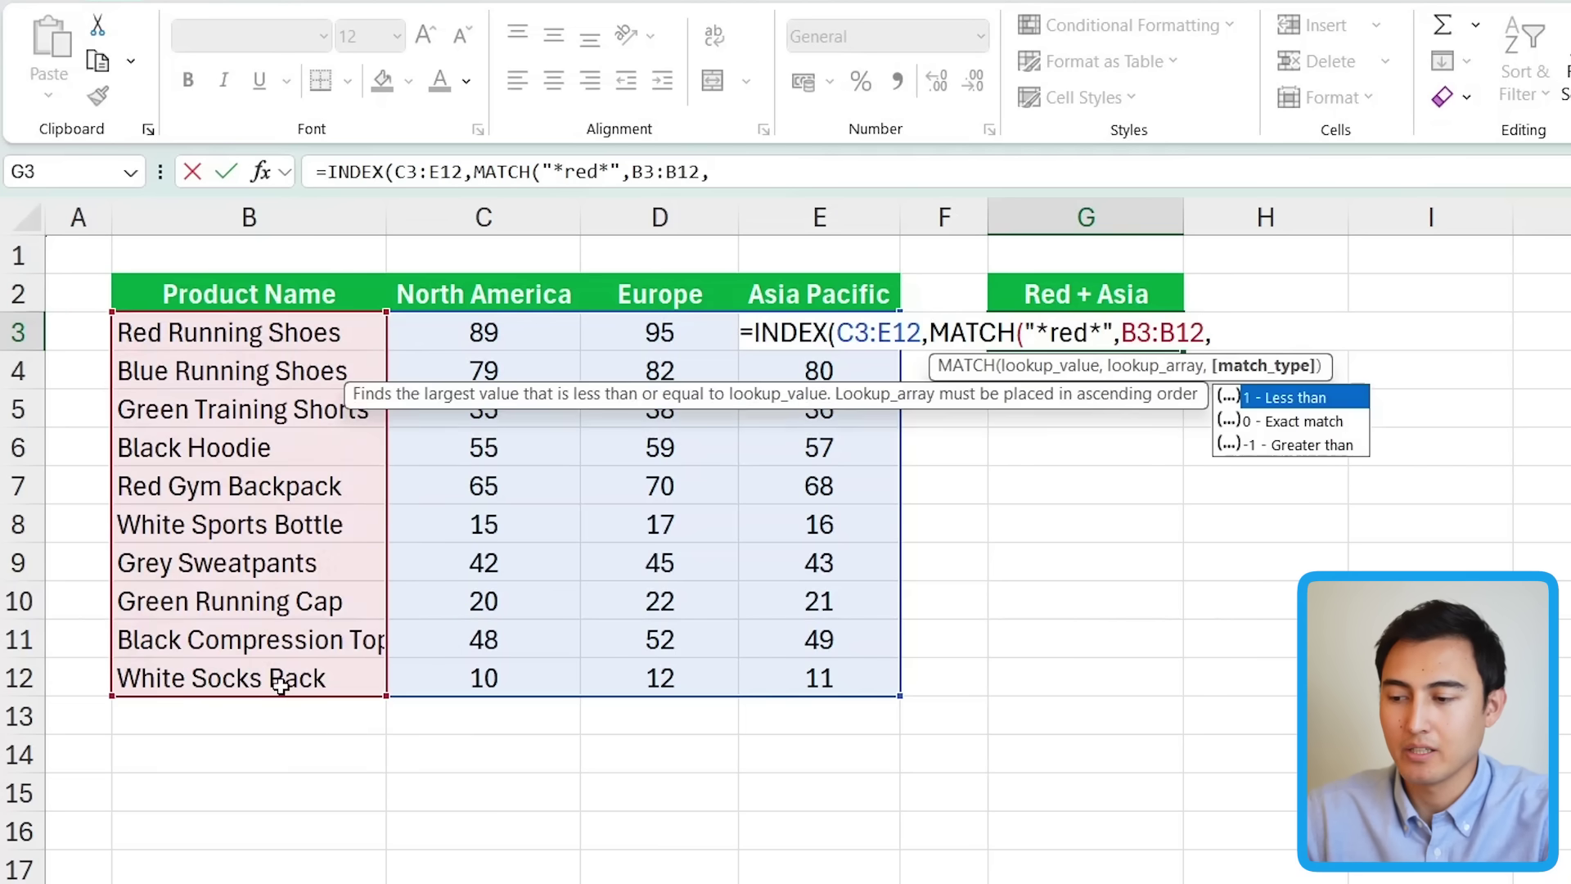
pyautogui.press('Down')
pyautogui.press('Tab')
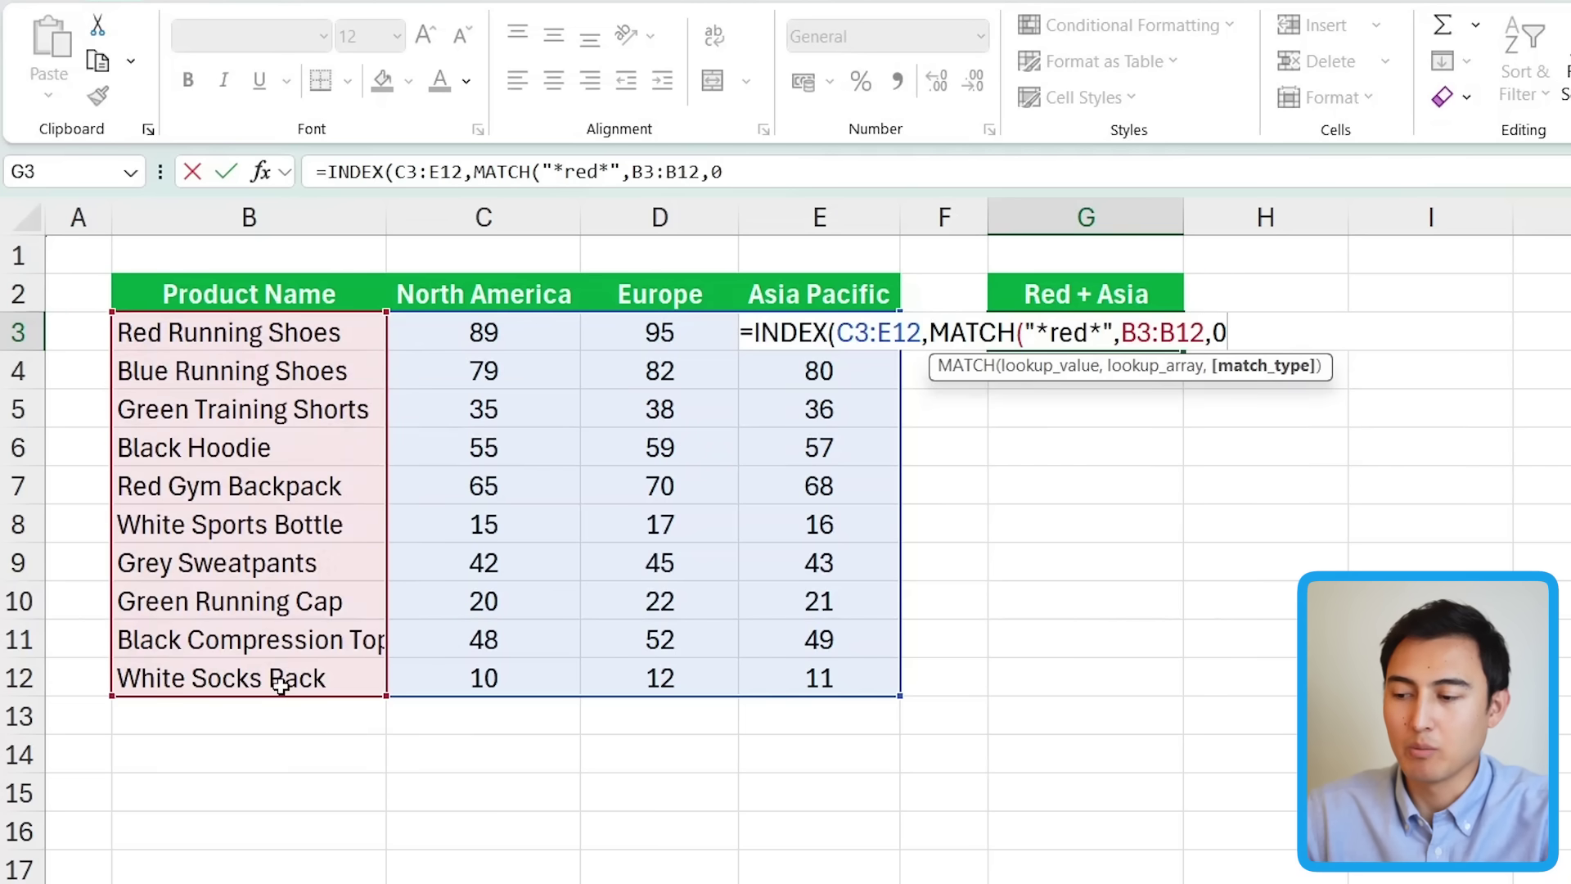
pyautogui.write(')')
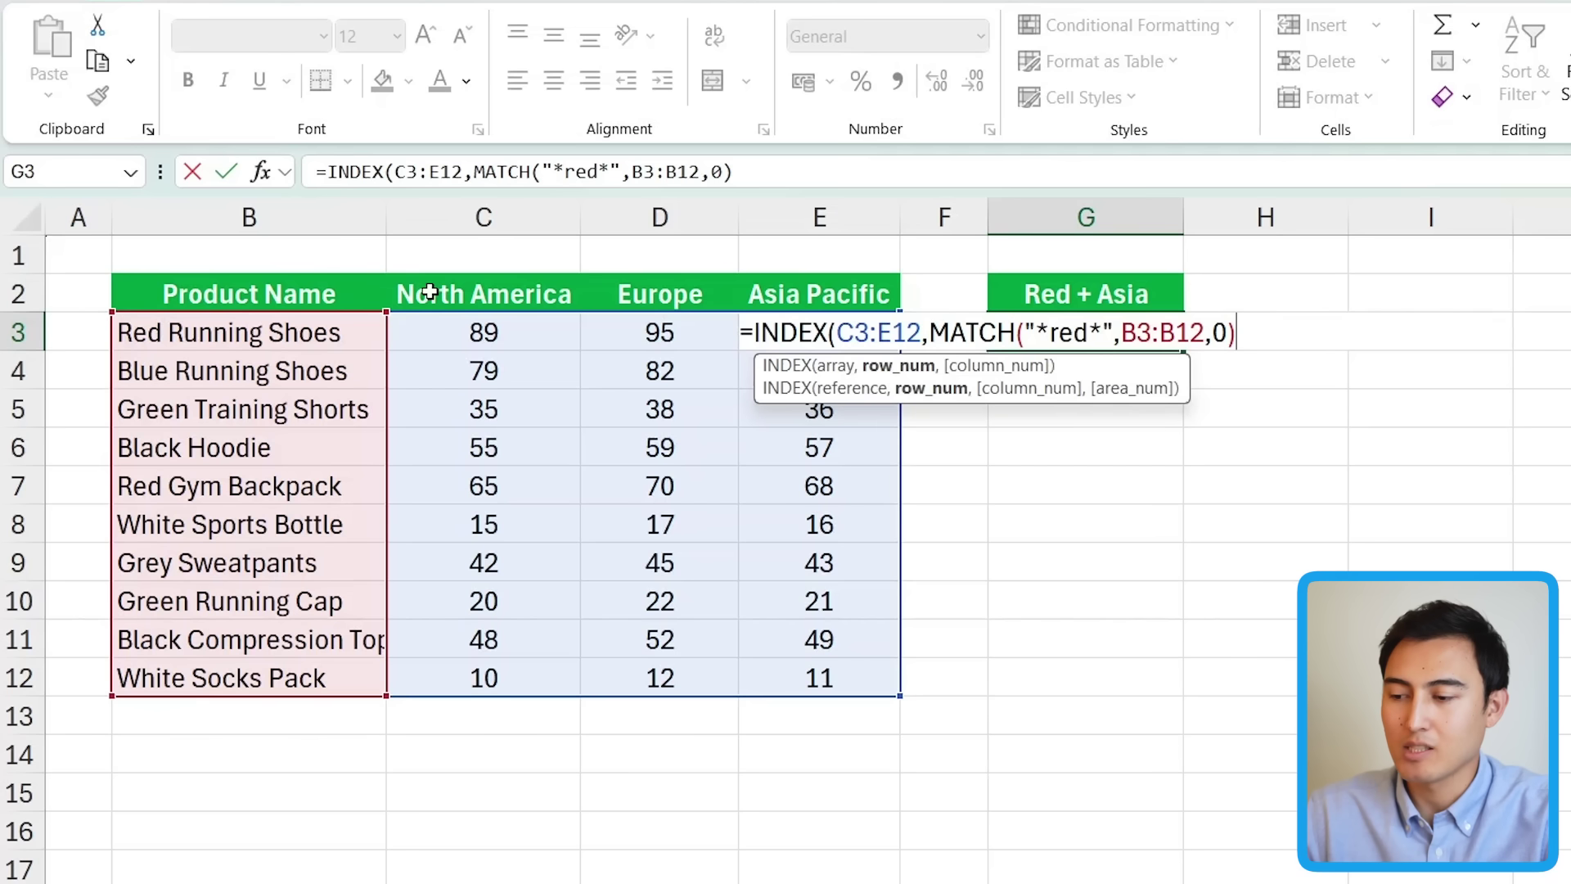
# Add an exact column MATCH for "Asia*" in C2:E2, enter it, and confirm G3 returns 92.
pyautogui.write(',matc')
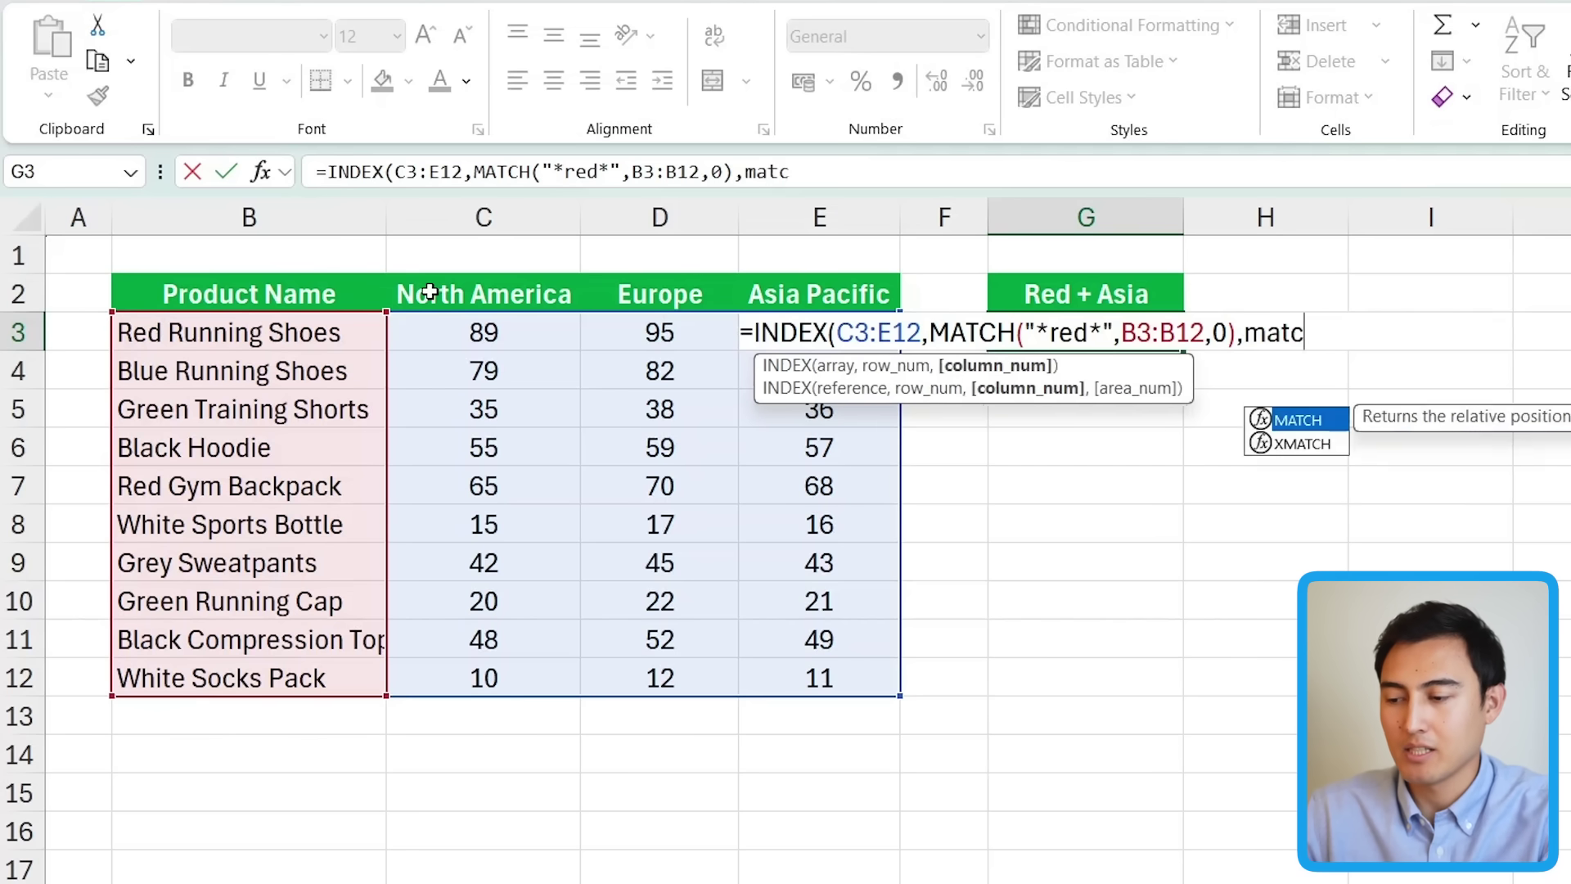
pyautogui.press('Tab')
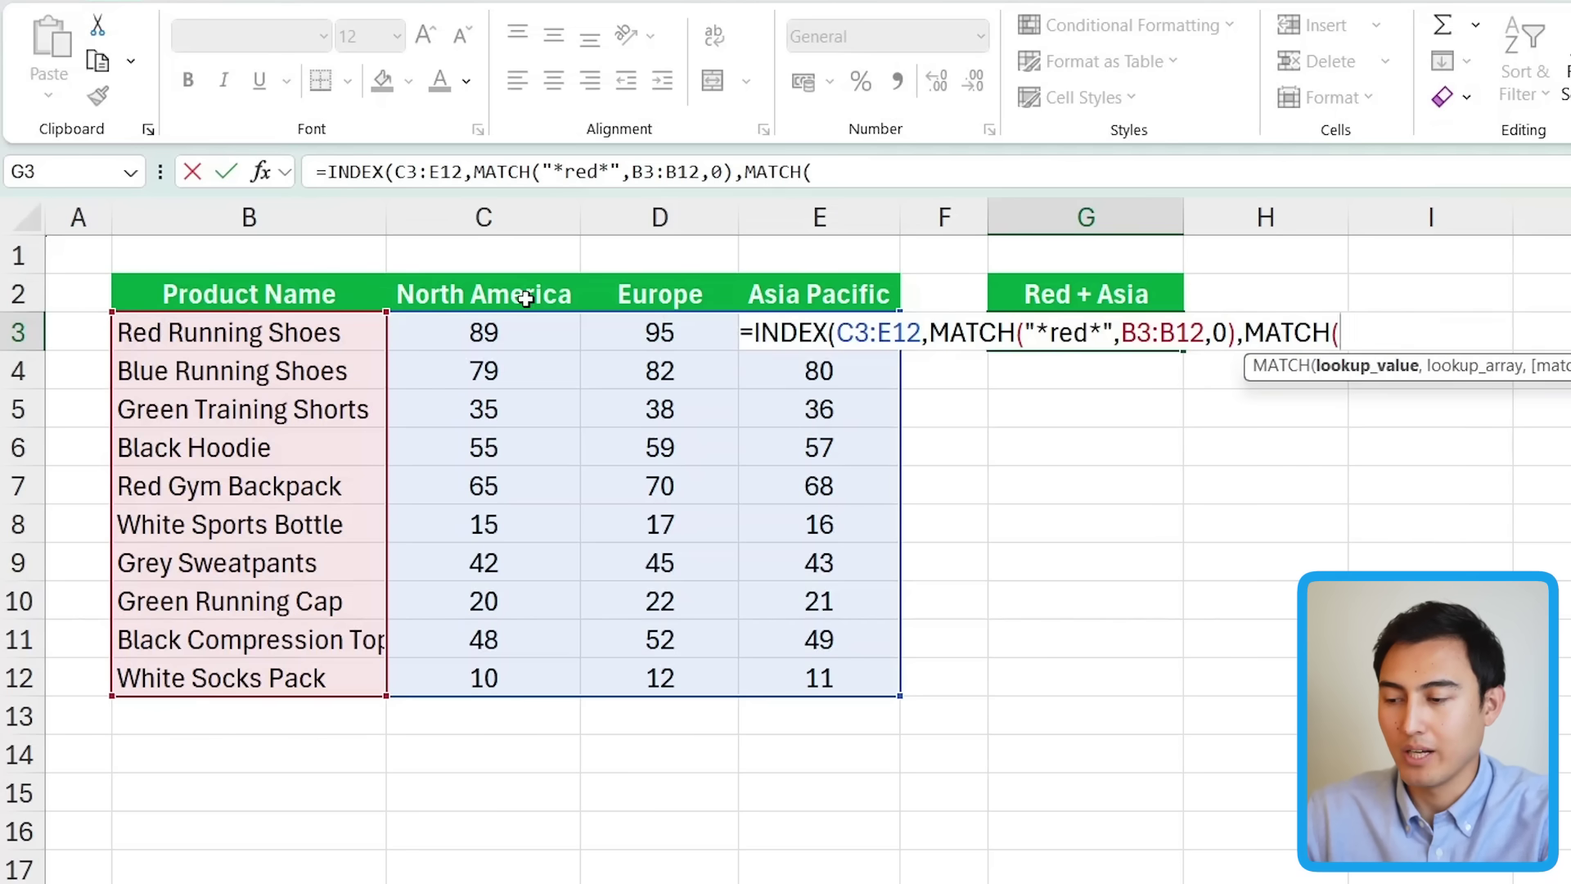
pyautogui.write('"Asia')
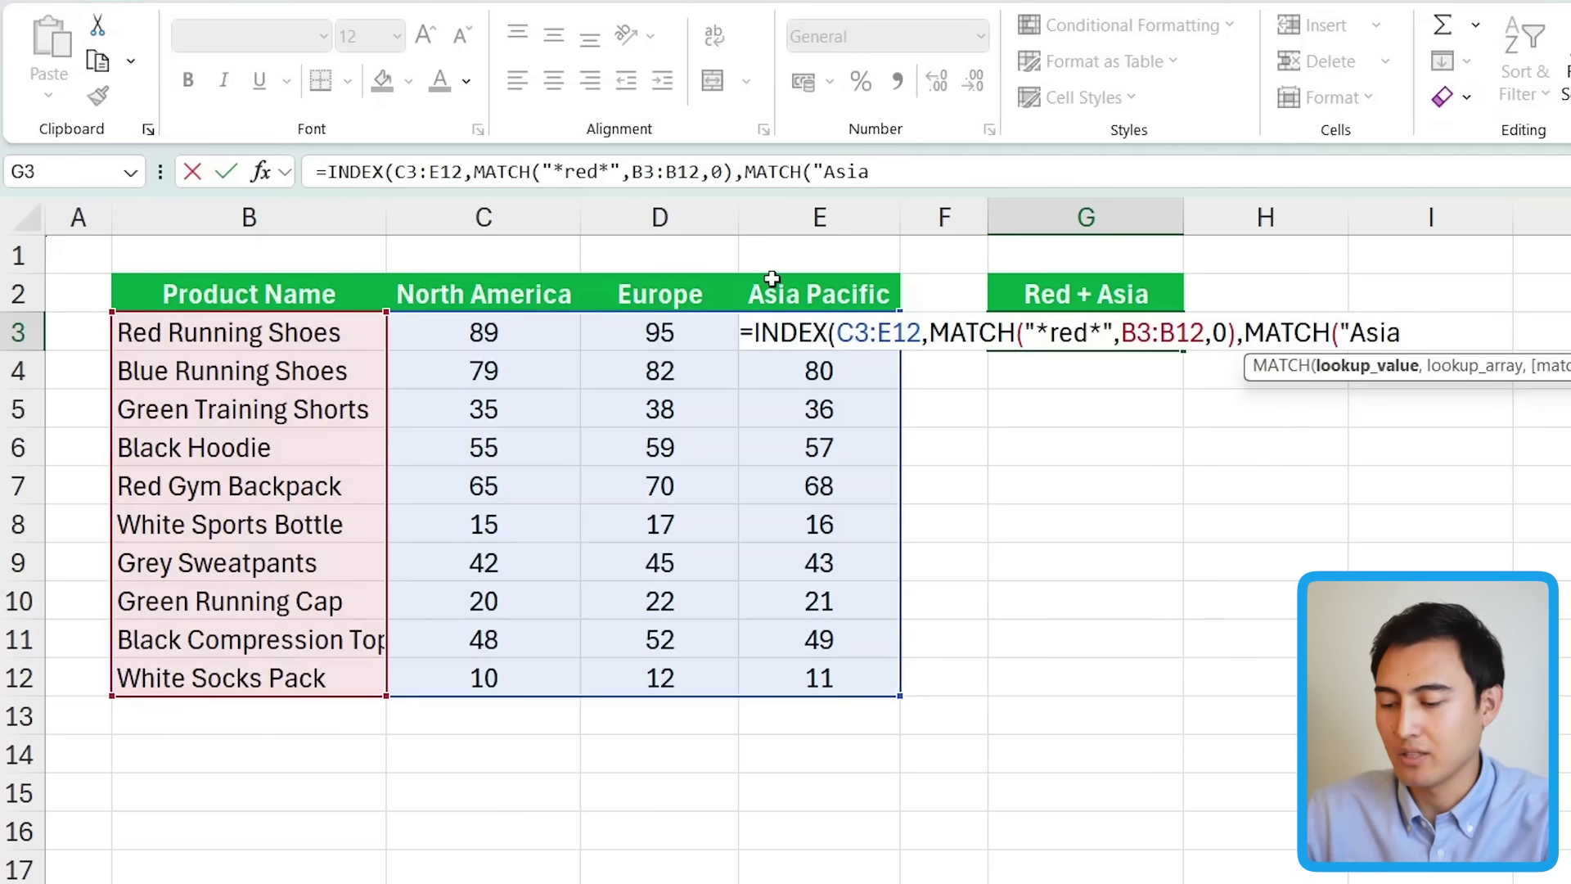
pyautogui.write('*')
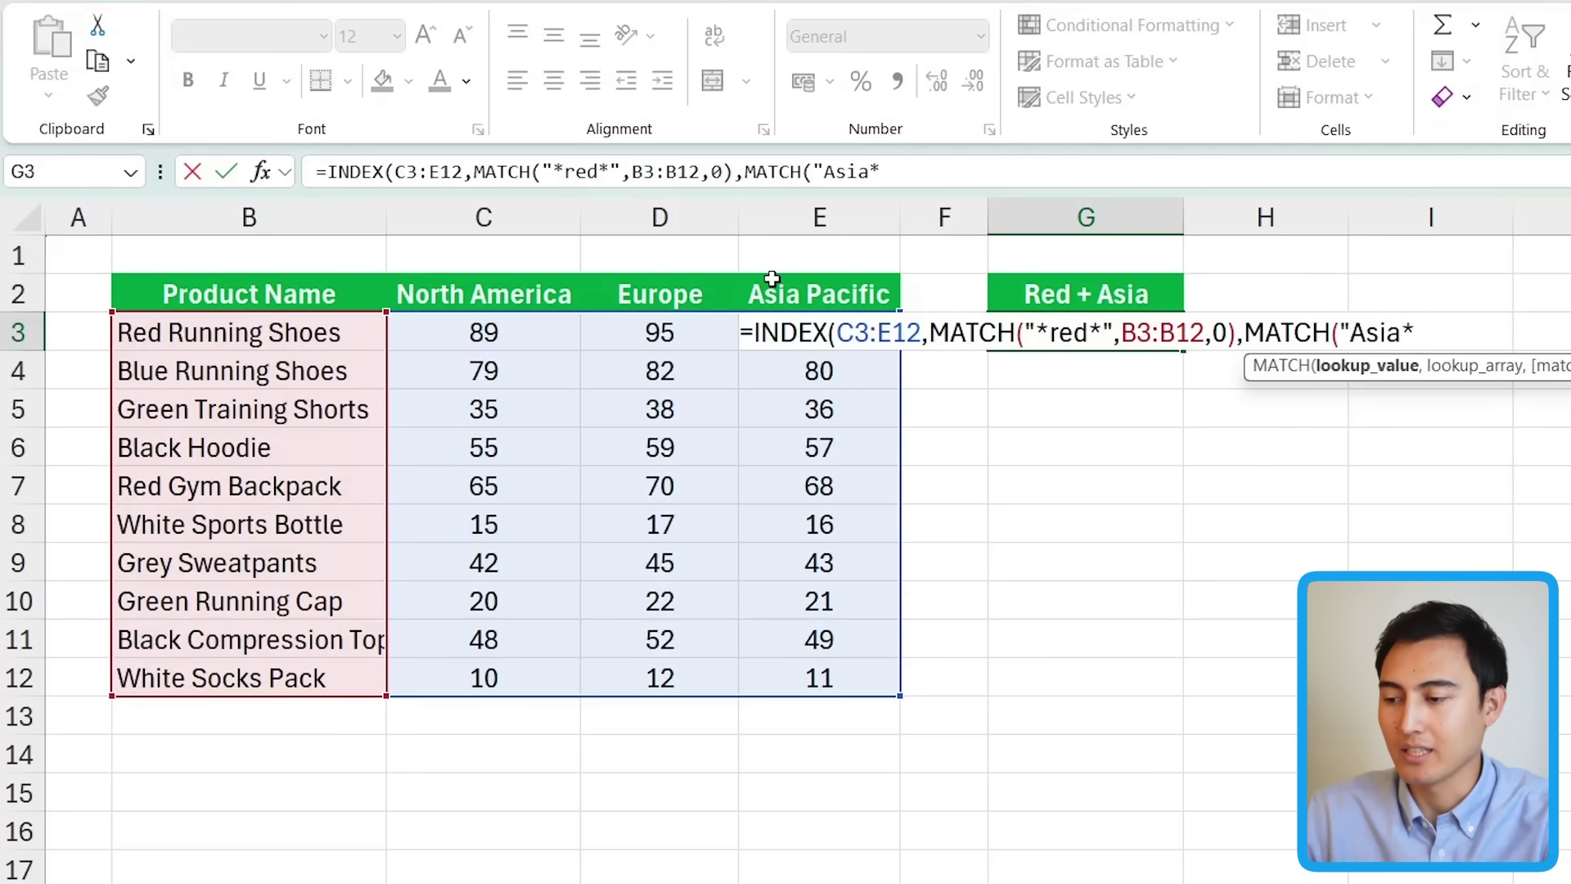
pyautogui.write('"')
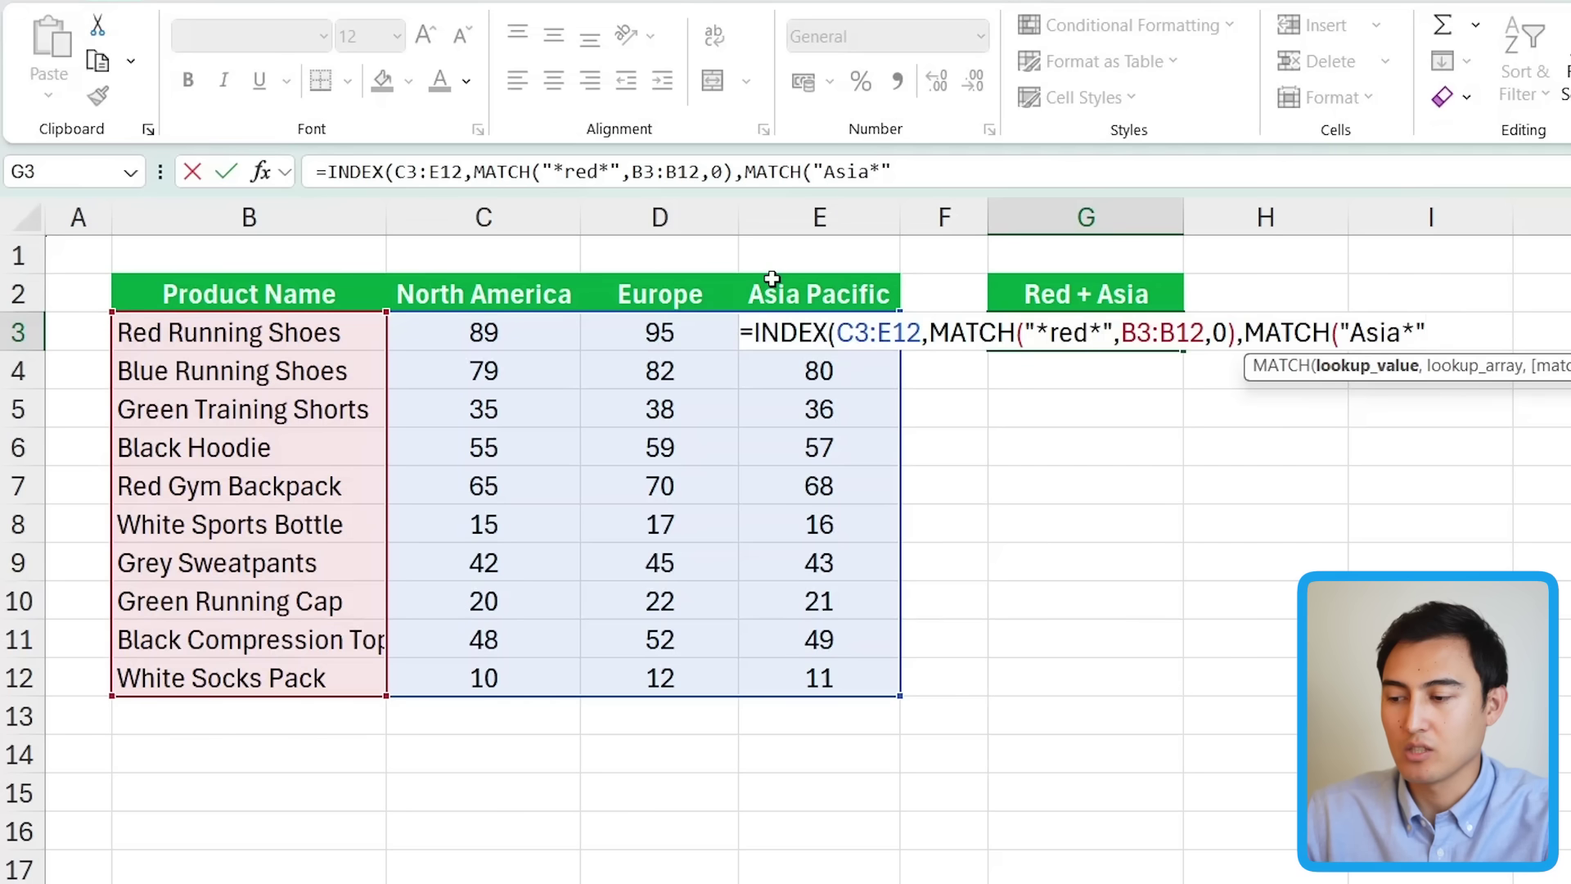
pyautogui.write(',')
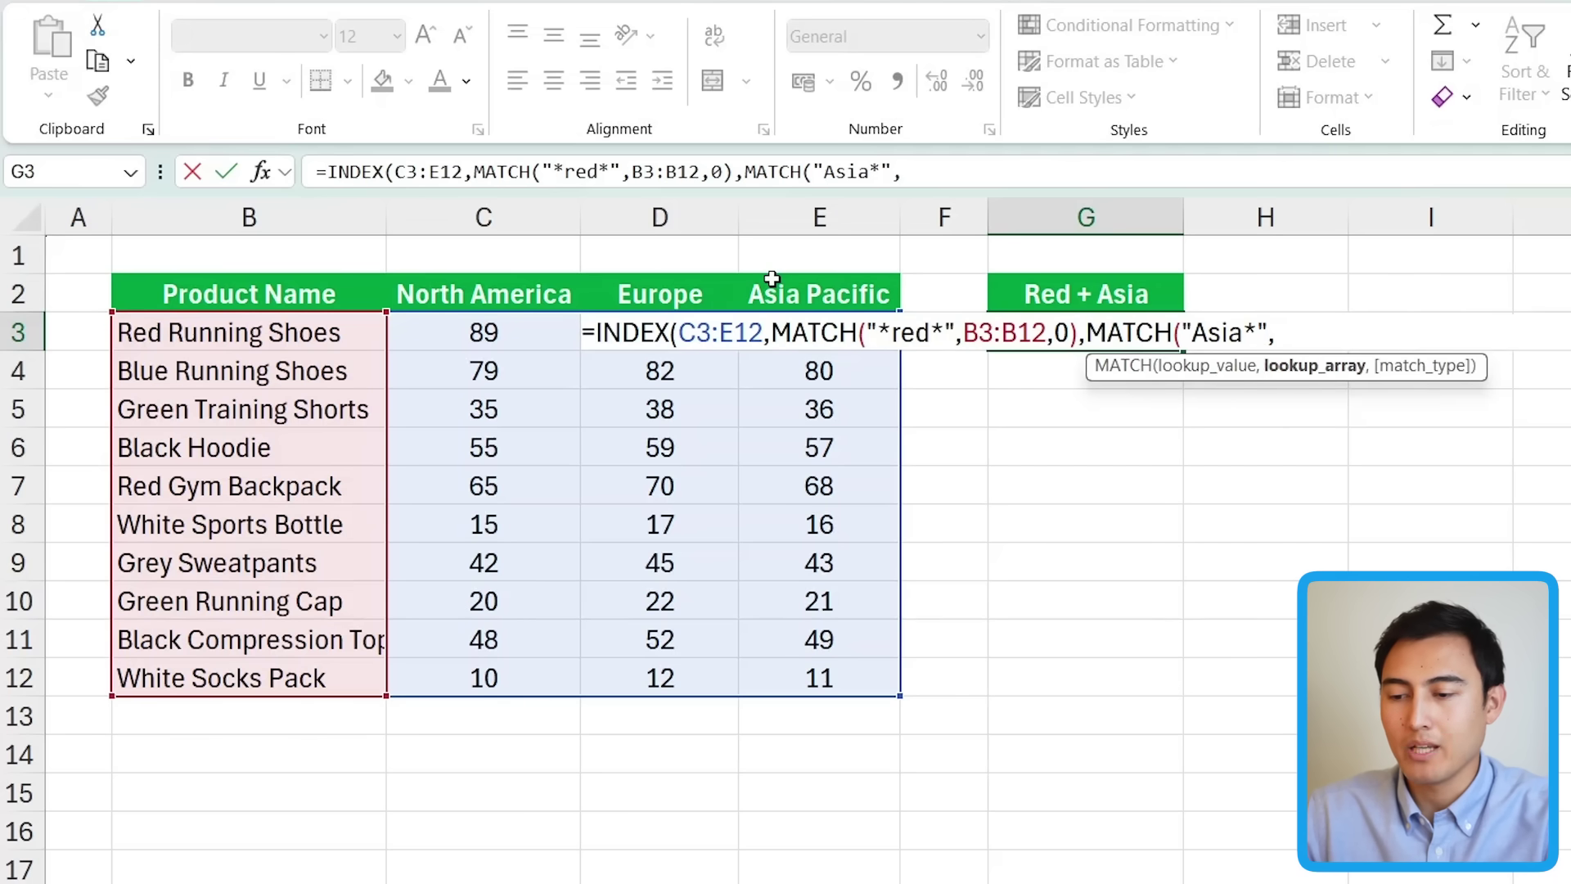
pyautogui.moveTo(426, 296); pyautogui.dragTo(806, 295)
pyautogui.write(',')
pyautogui.press('Down')
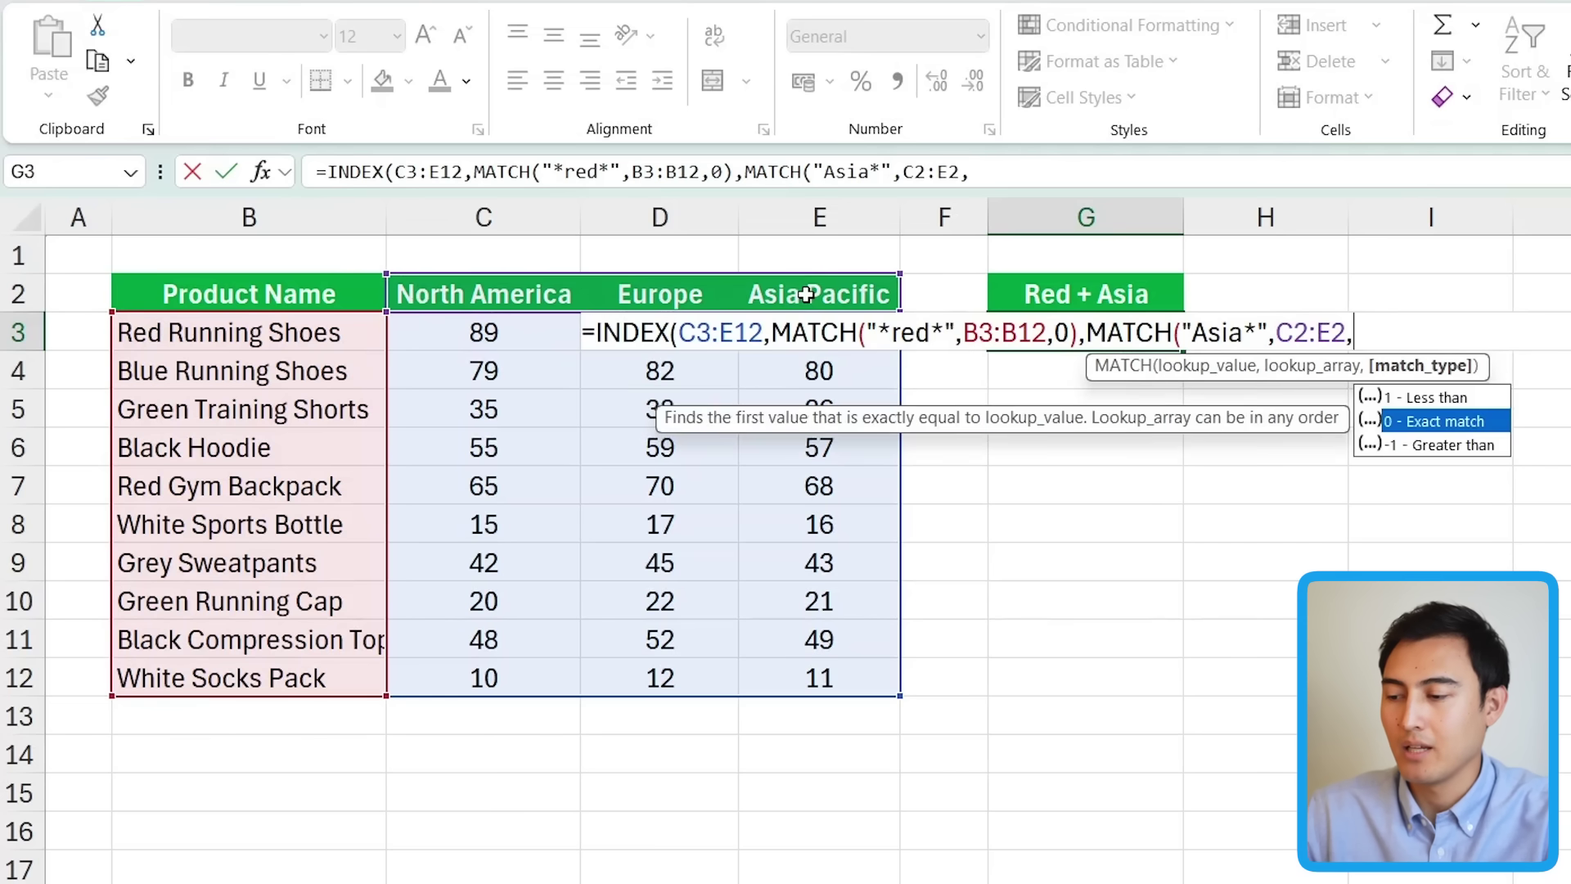
pyautogui.press('Tab')
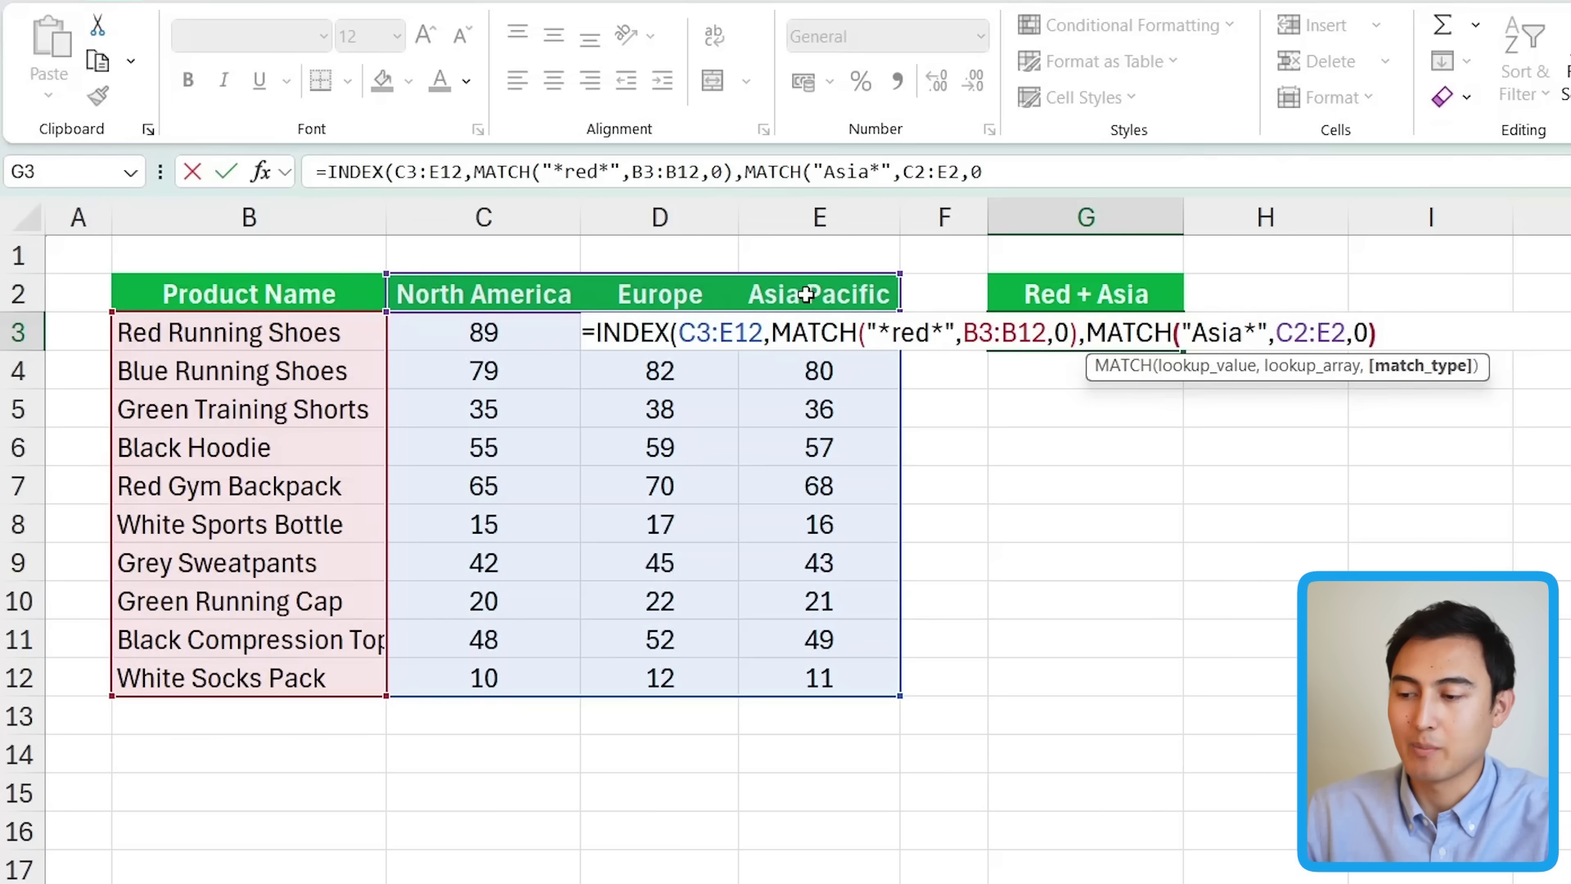
pyautogui.write(')')
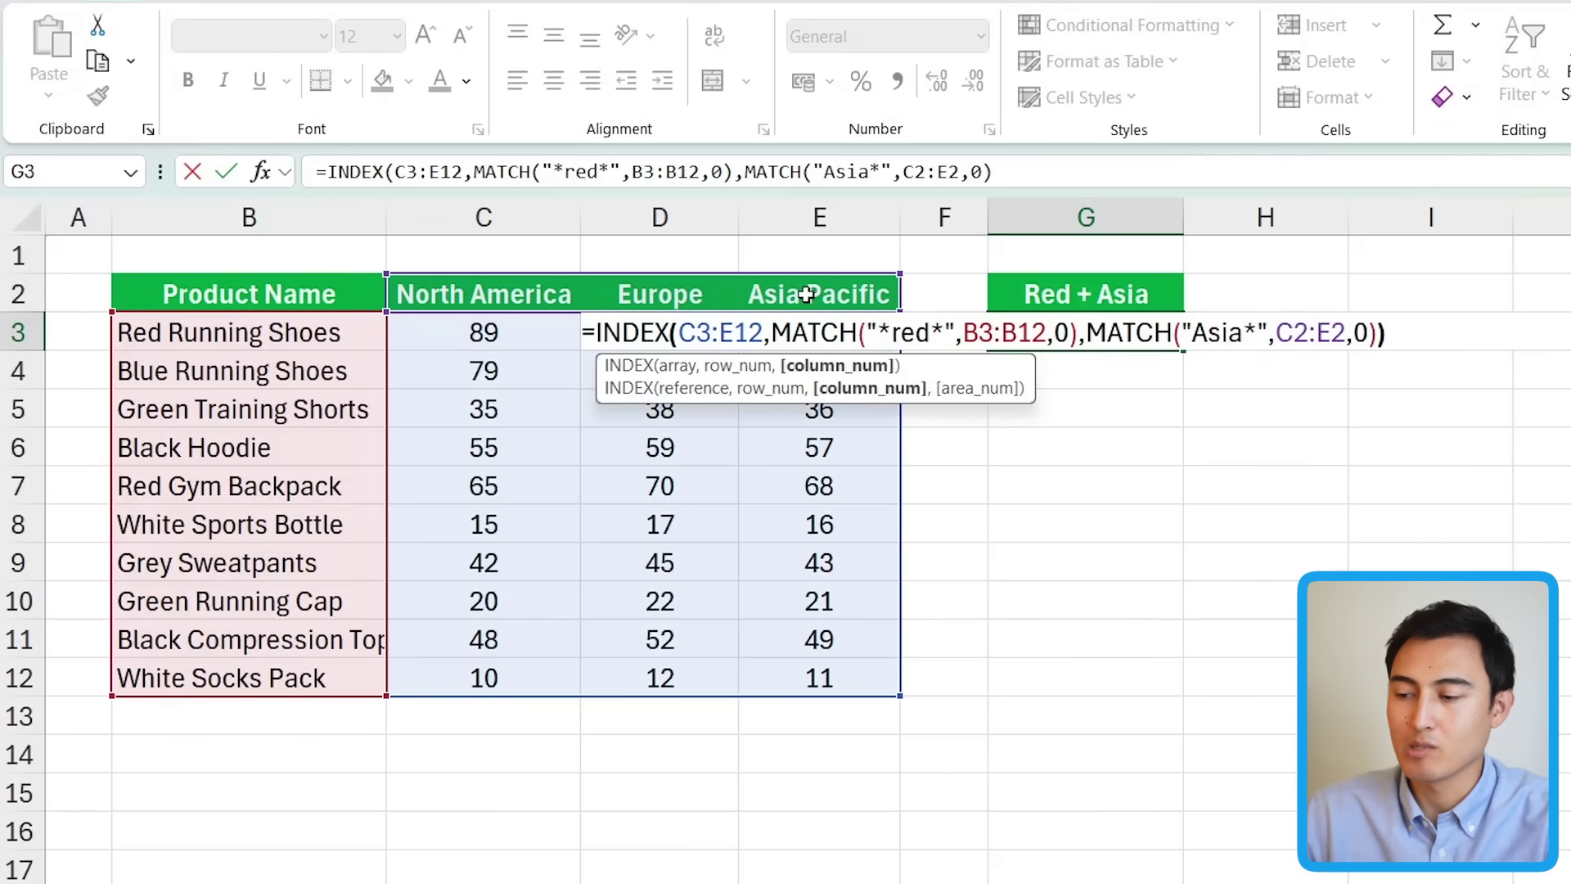
pyautogui.write(')')
pyautogui.press('Return')
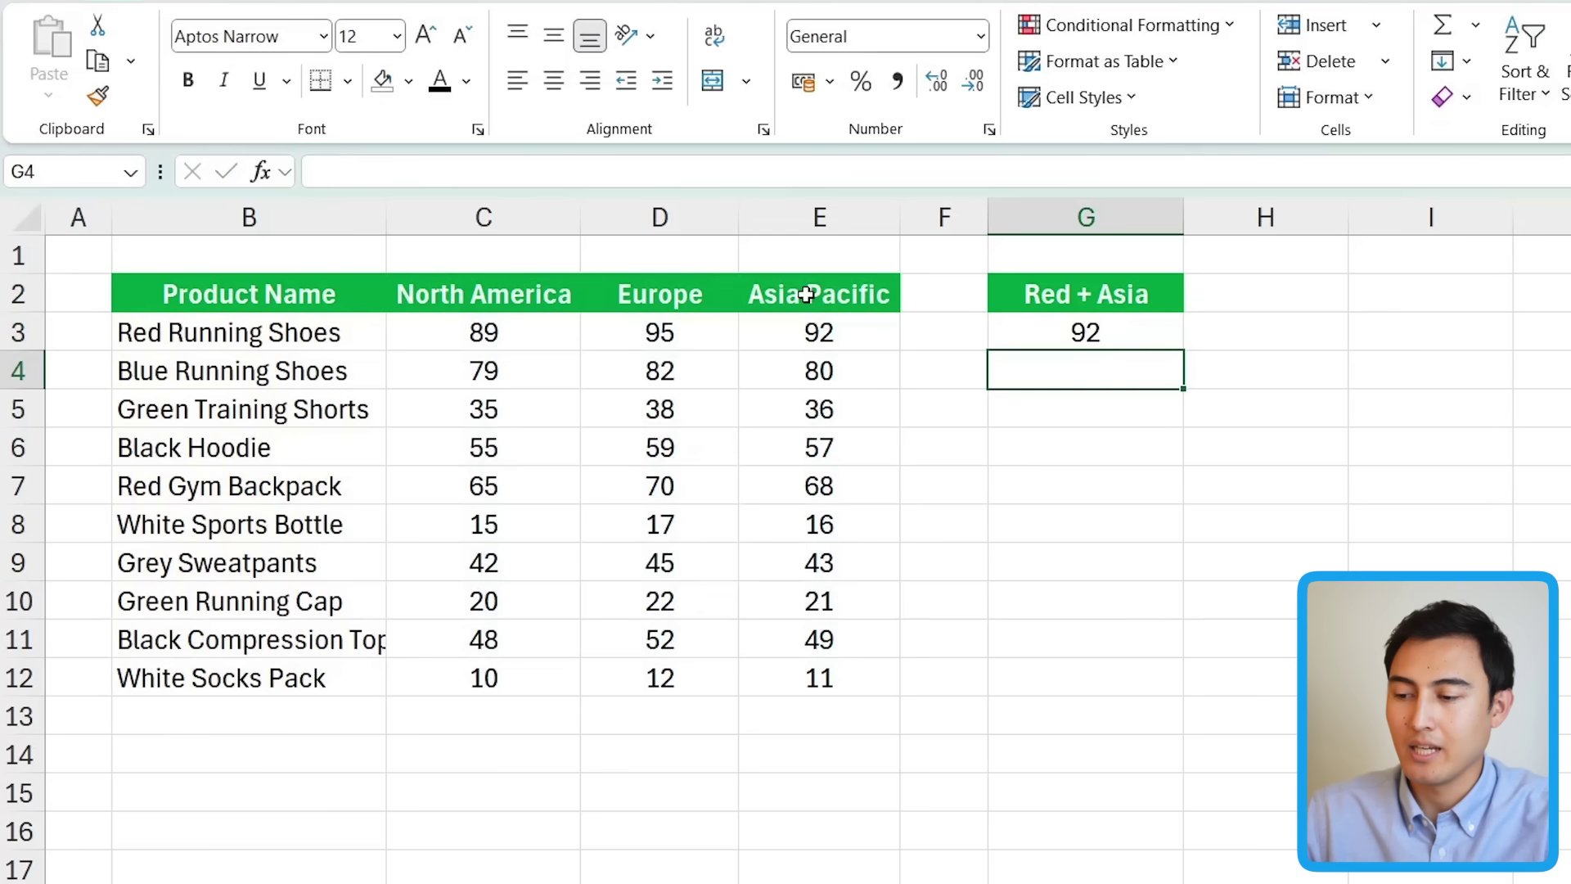
pyautogui.click(1170, 325)
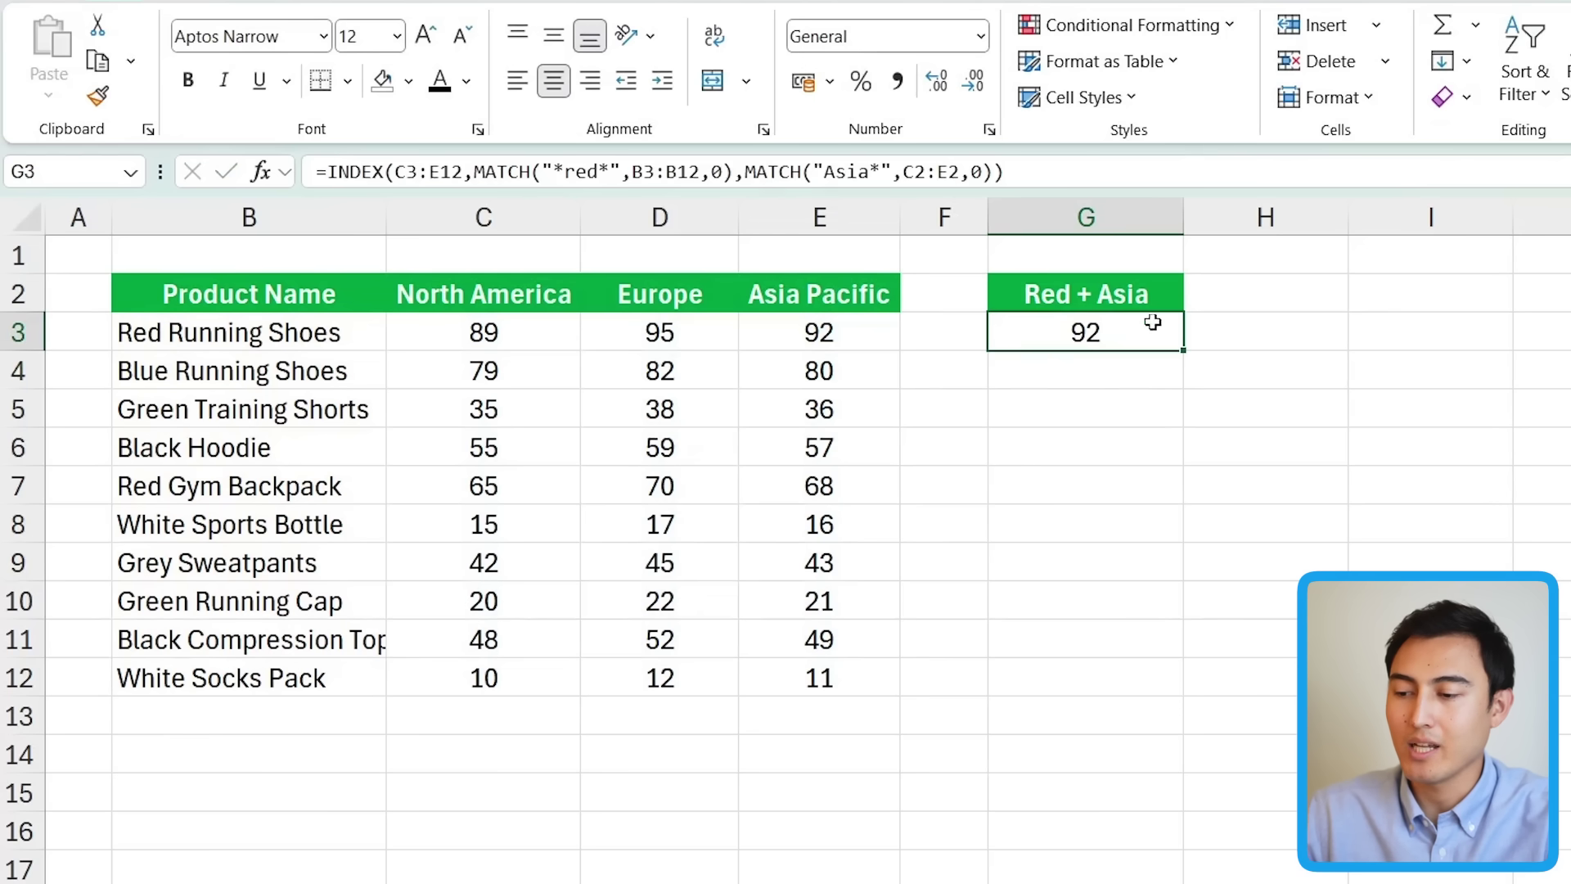
pyautogui.click(794, 336)
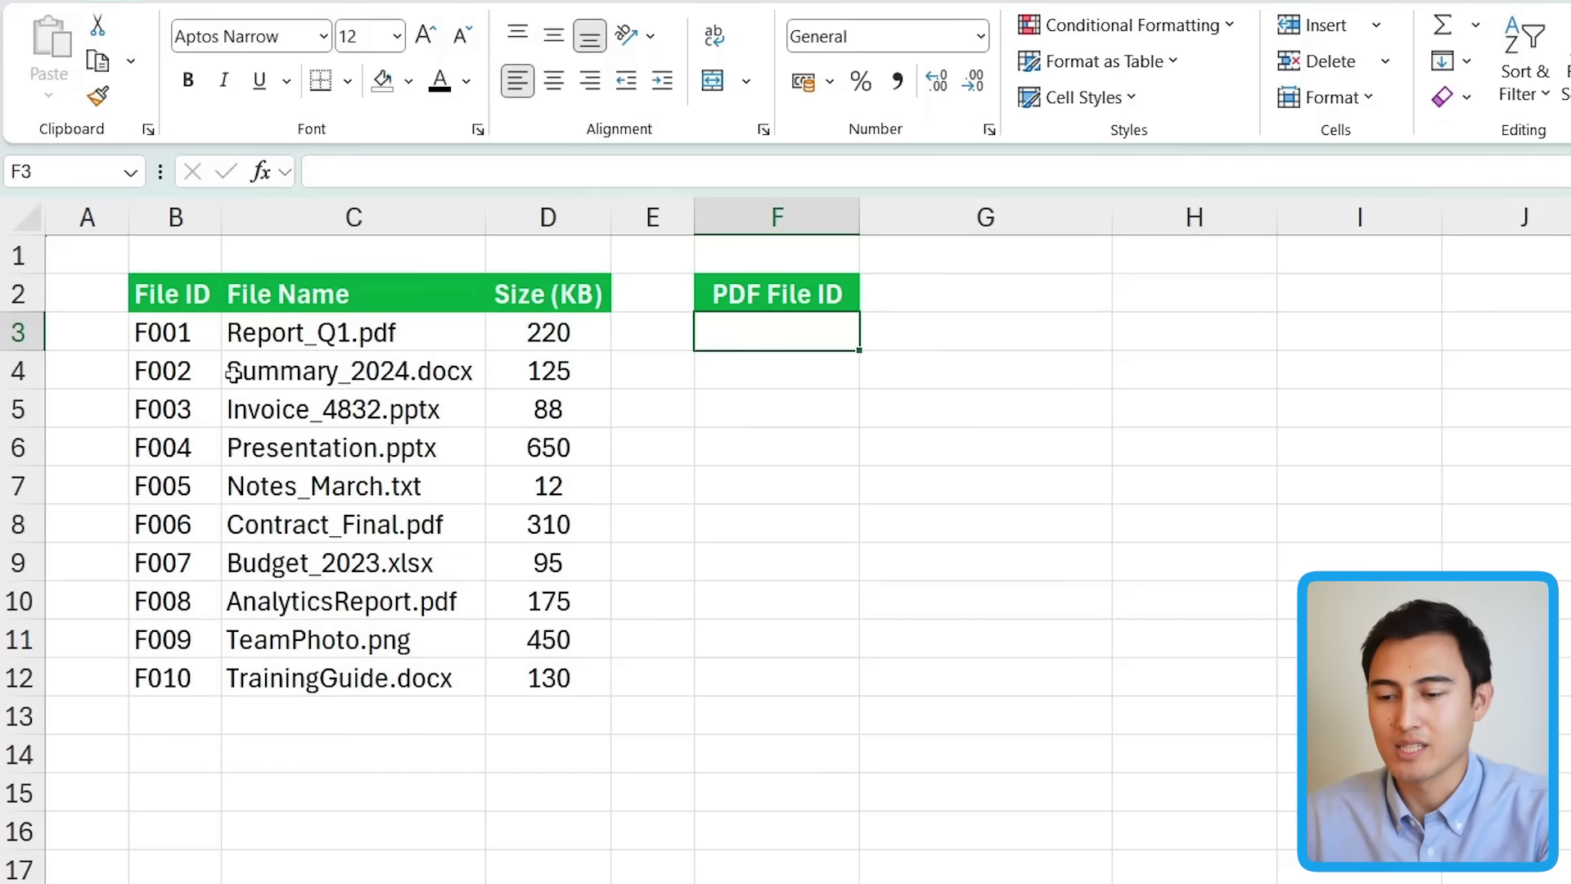
# Enter =SEARCH(".pdf",C3:C12) in F3, spilling 10, 15, 16 for PDFs and #VALUE! otherwise.
pyautogui.click(333, 342)
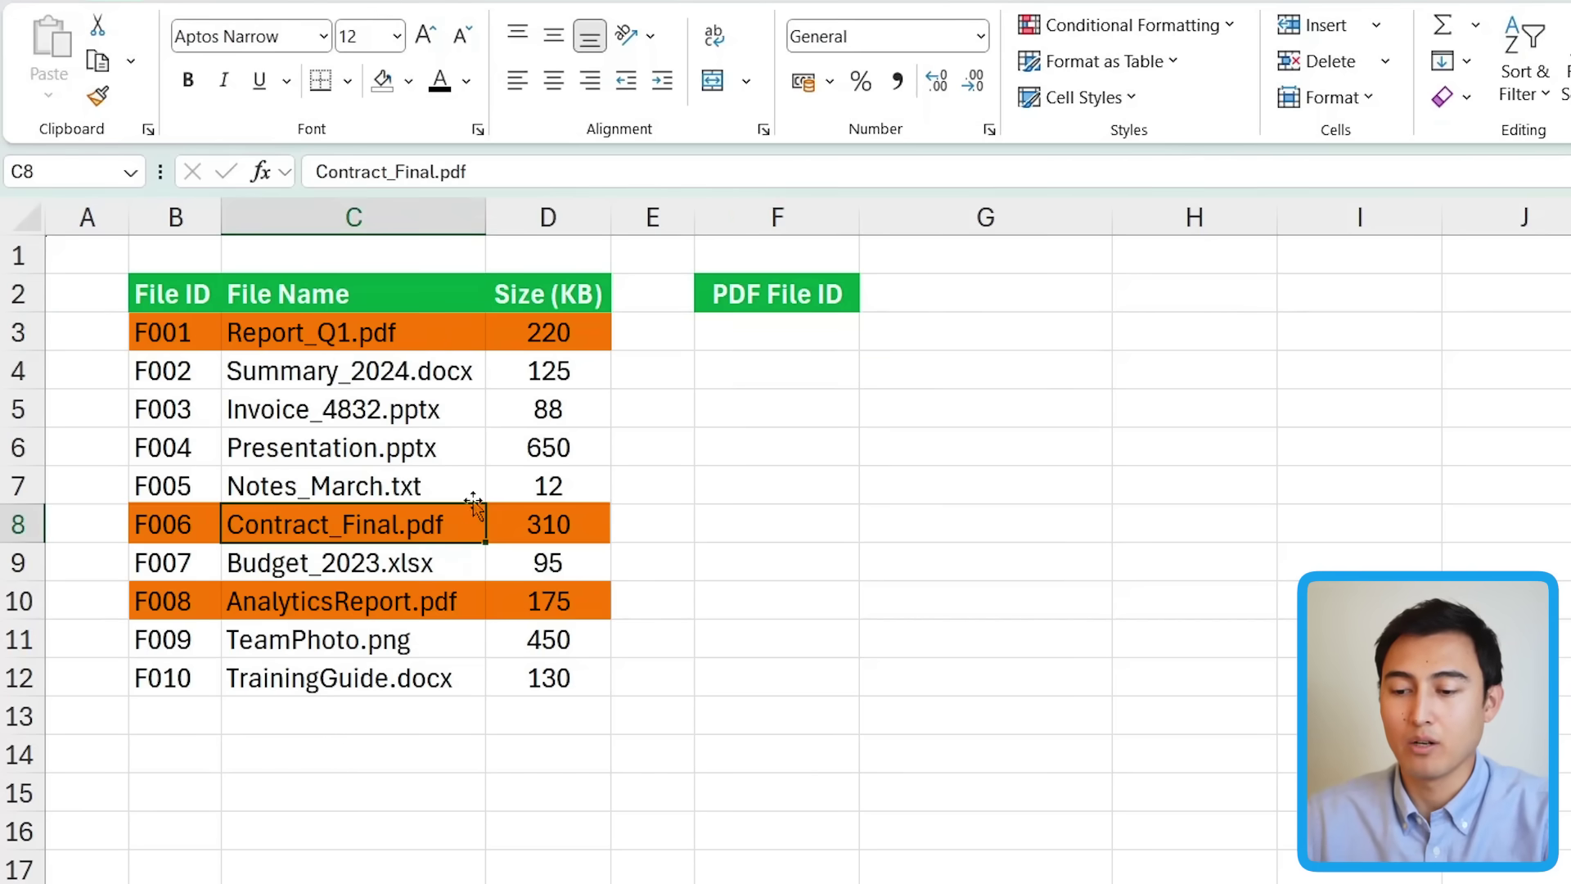
pyautogui.click(753, 329)
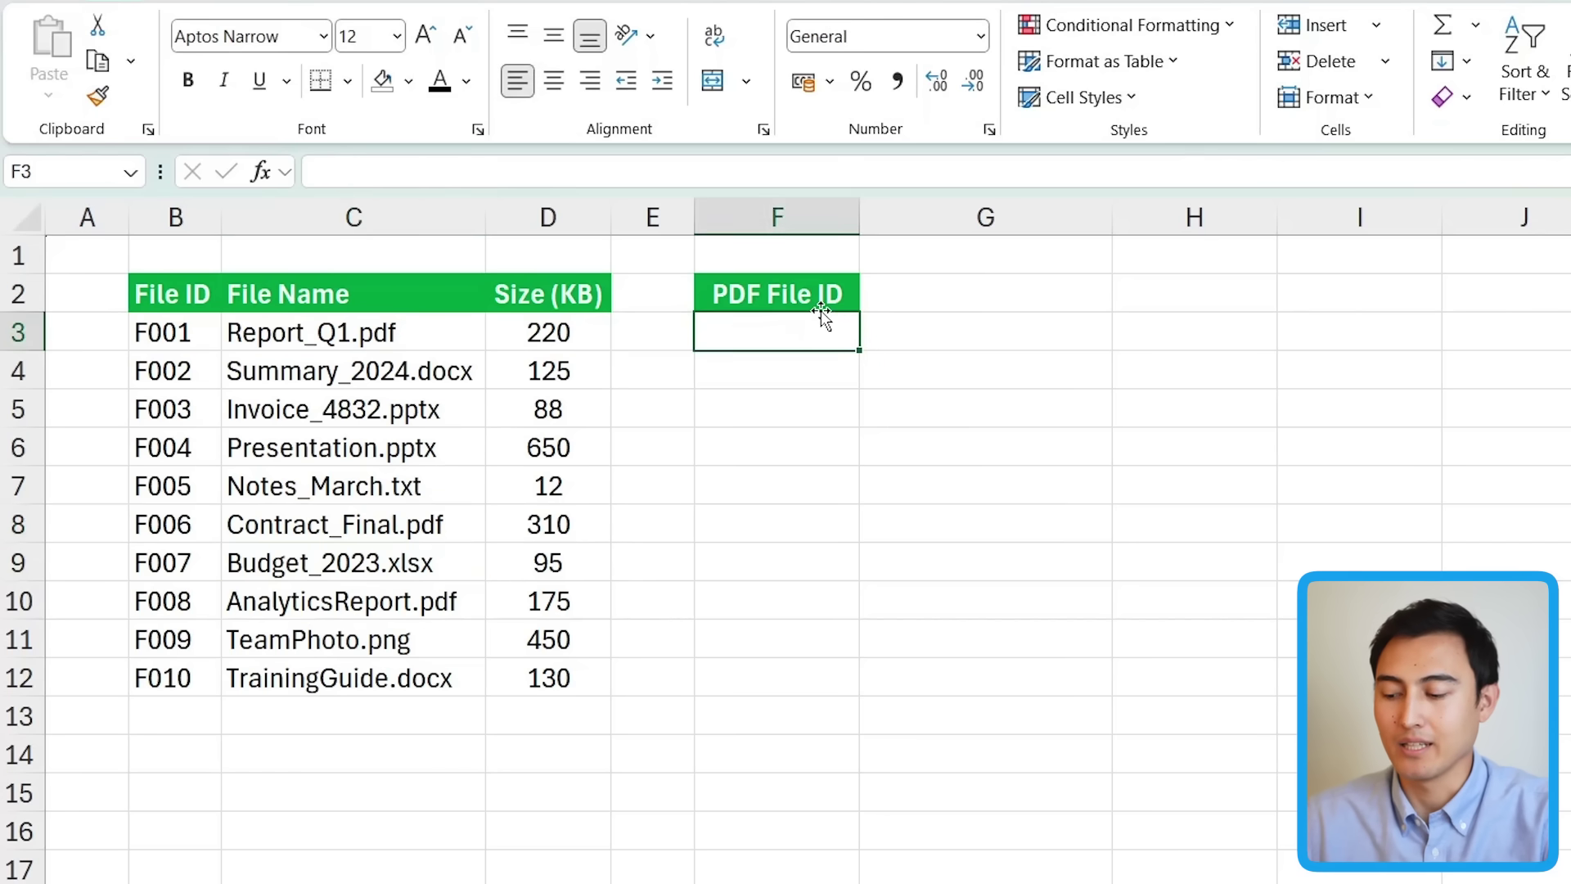
pyautogui.write('=')
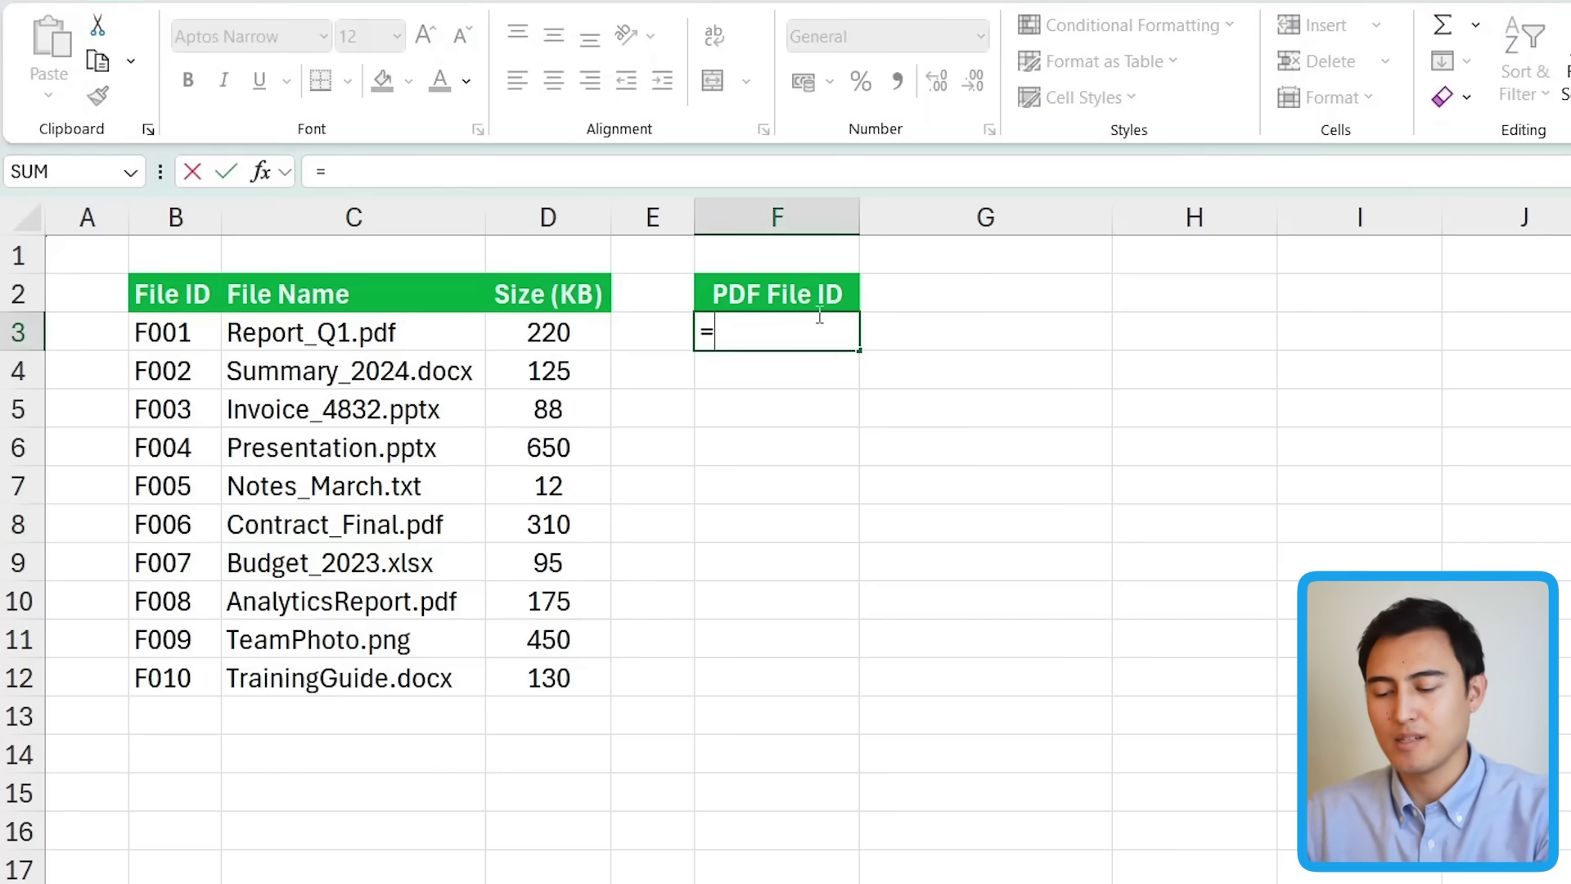
pyautogui.write('sae')
pyautogui.press('BackSpace')
pyautogui.press('BackSpace')
pyautogui.write('earc')
pyautogui.press('Tab')
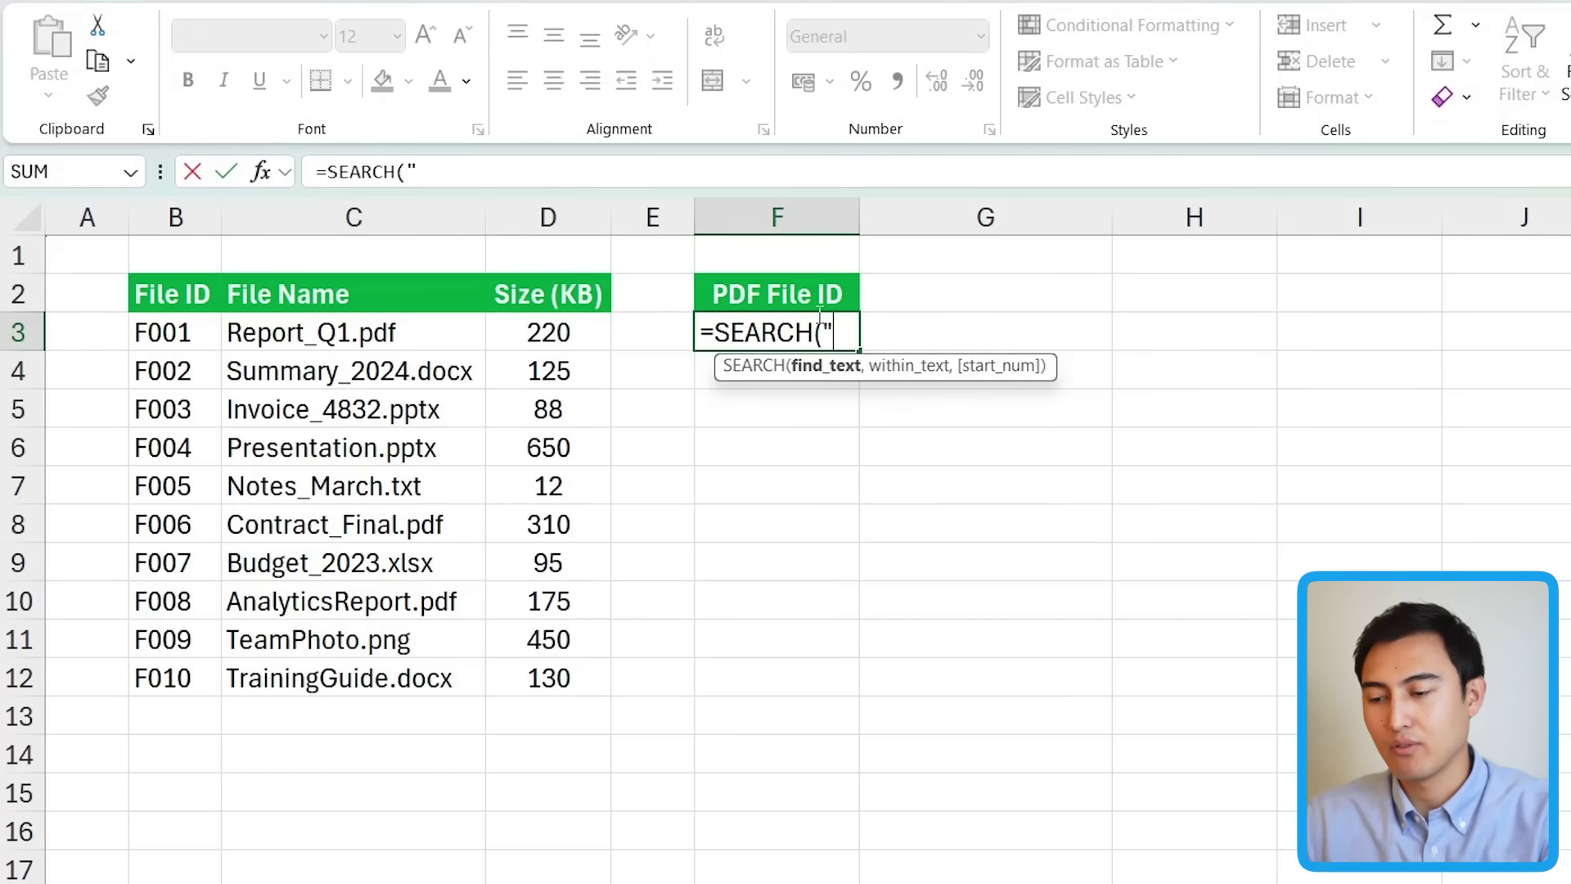
pyautogui.write('".pdf')
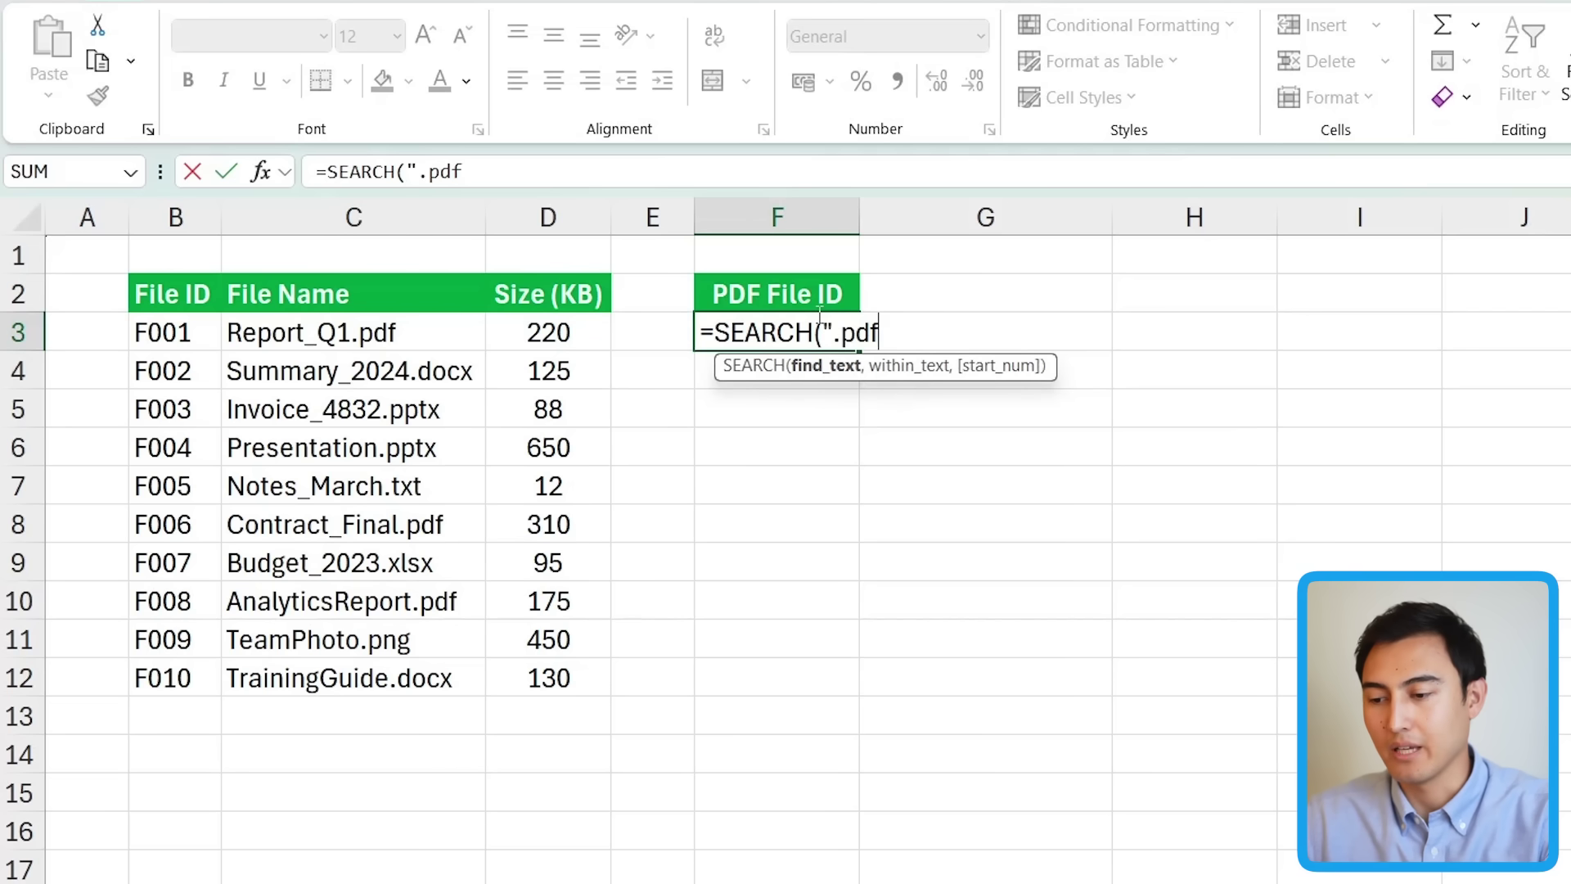
pyautogui.write('",')
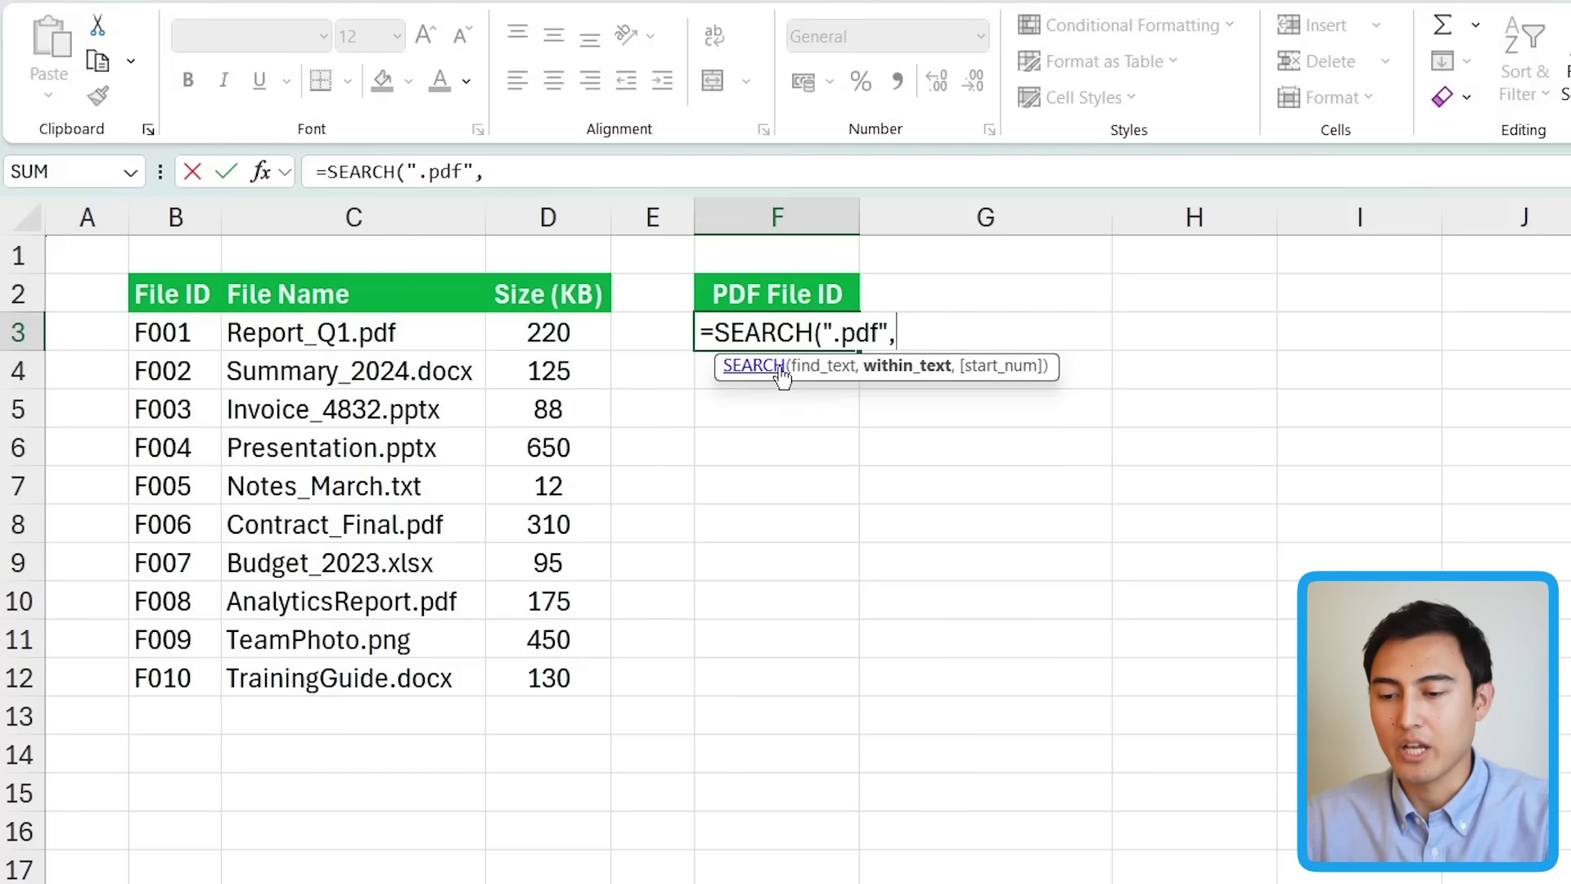
pyautogui.click(380, 343)
pyautogui.moveTo(380, 344); pyautogui.dragTo(404, 701)
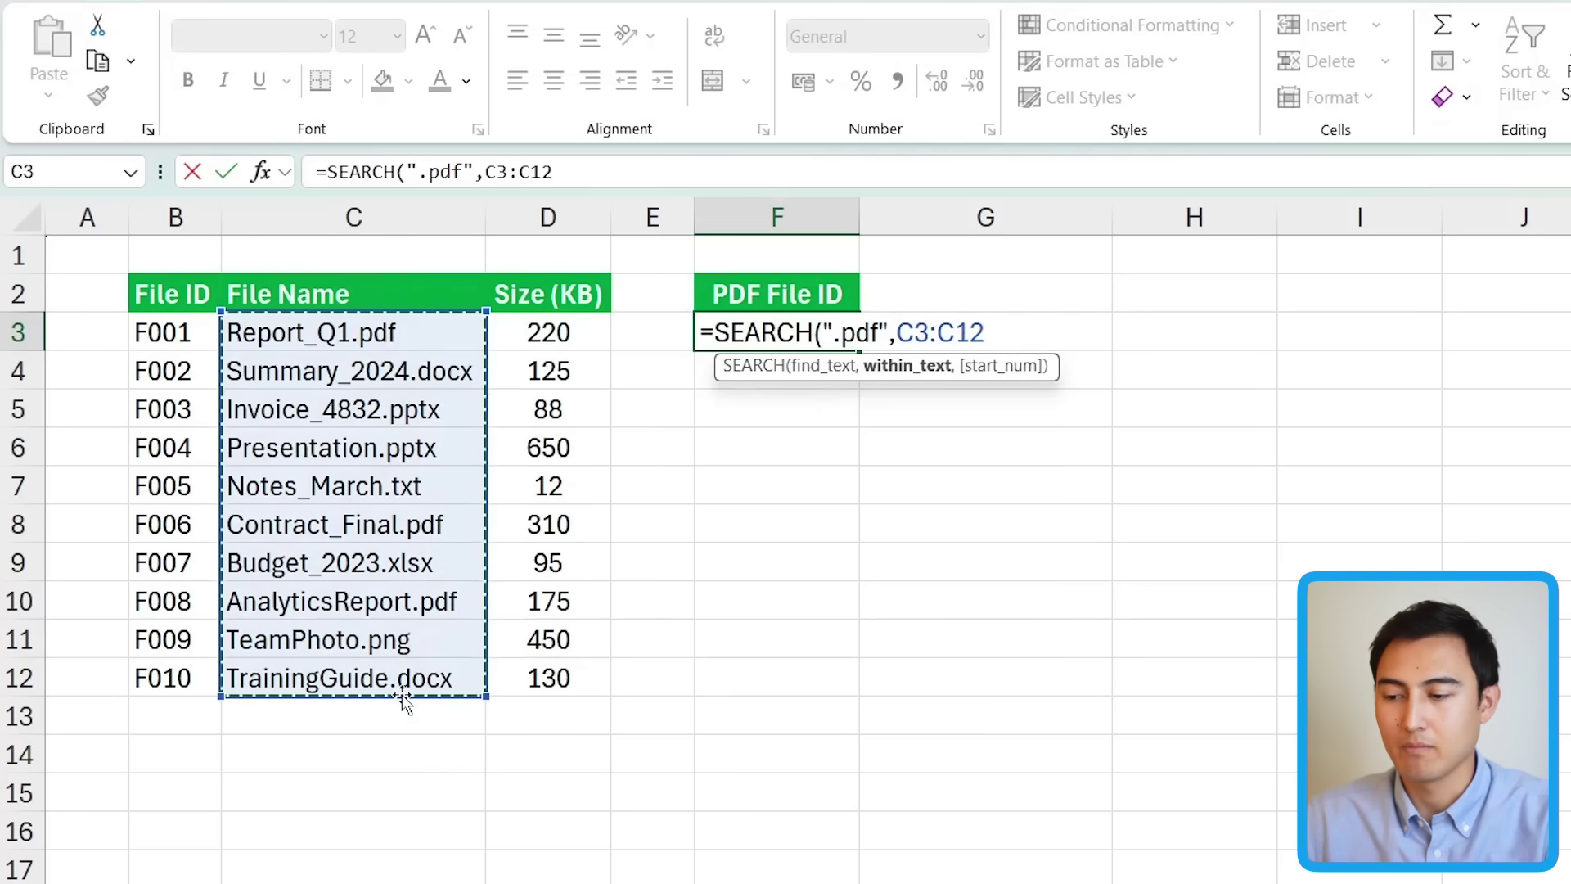
pyautogui.write(')')
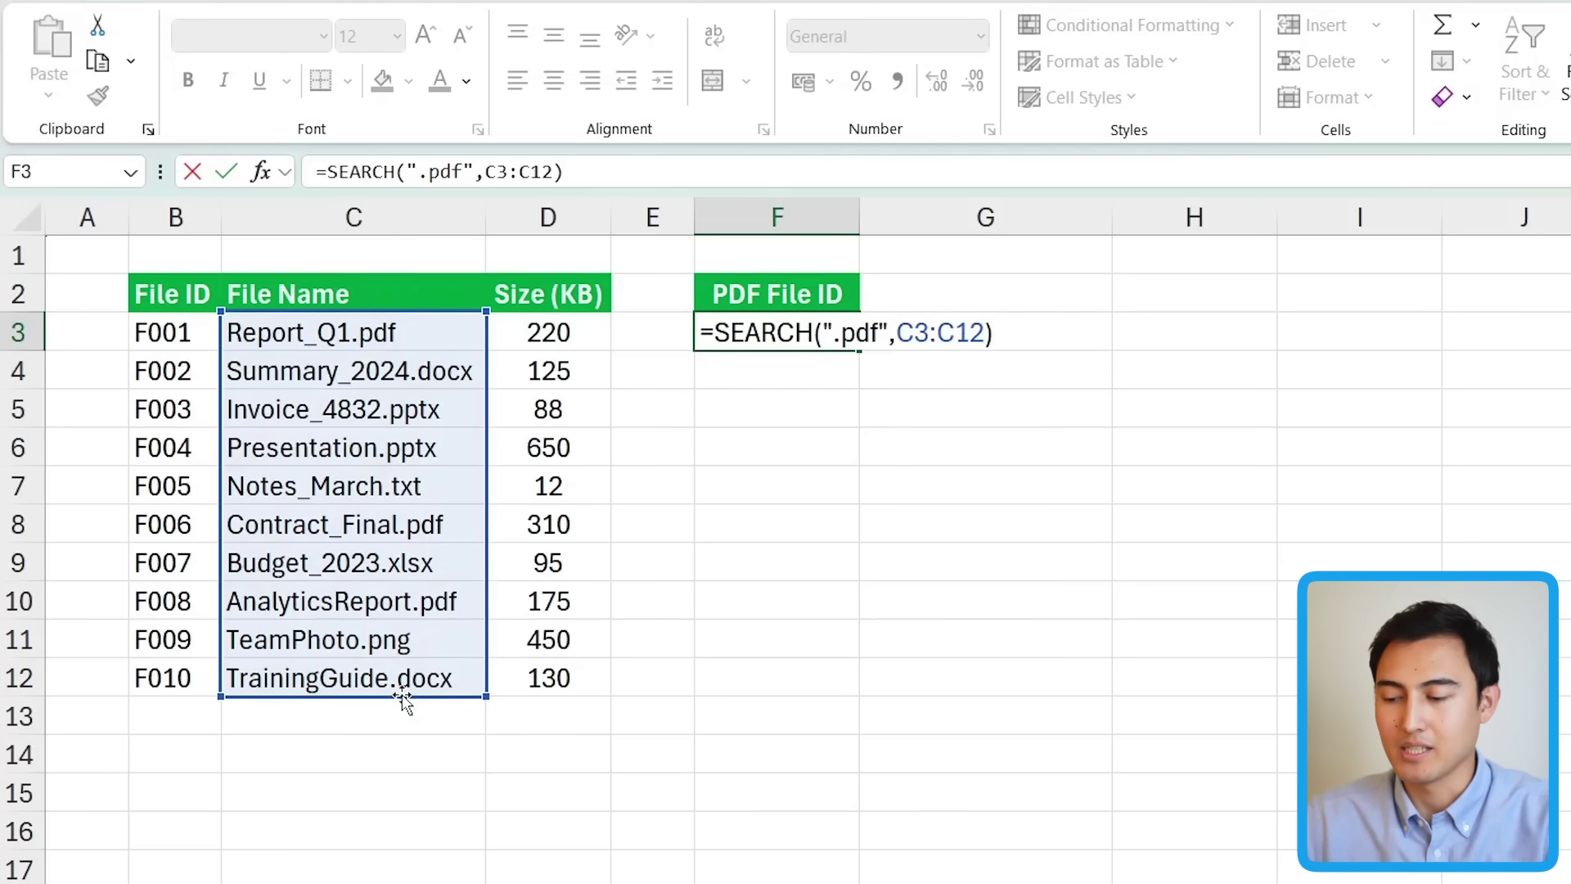
pyautogui.press('Return')
pyautogui.click(822, 344)
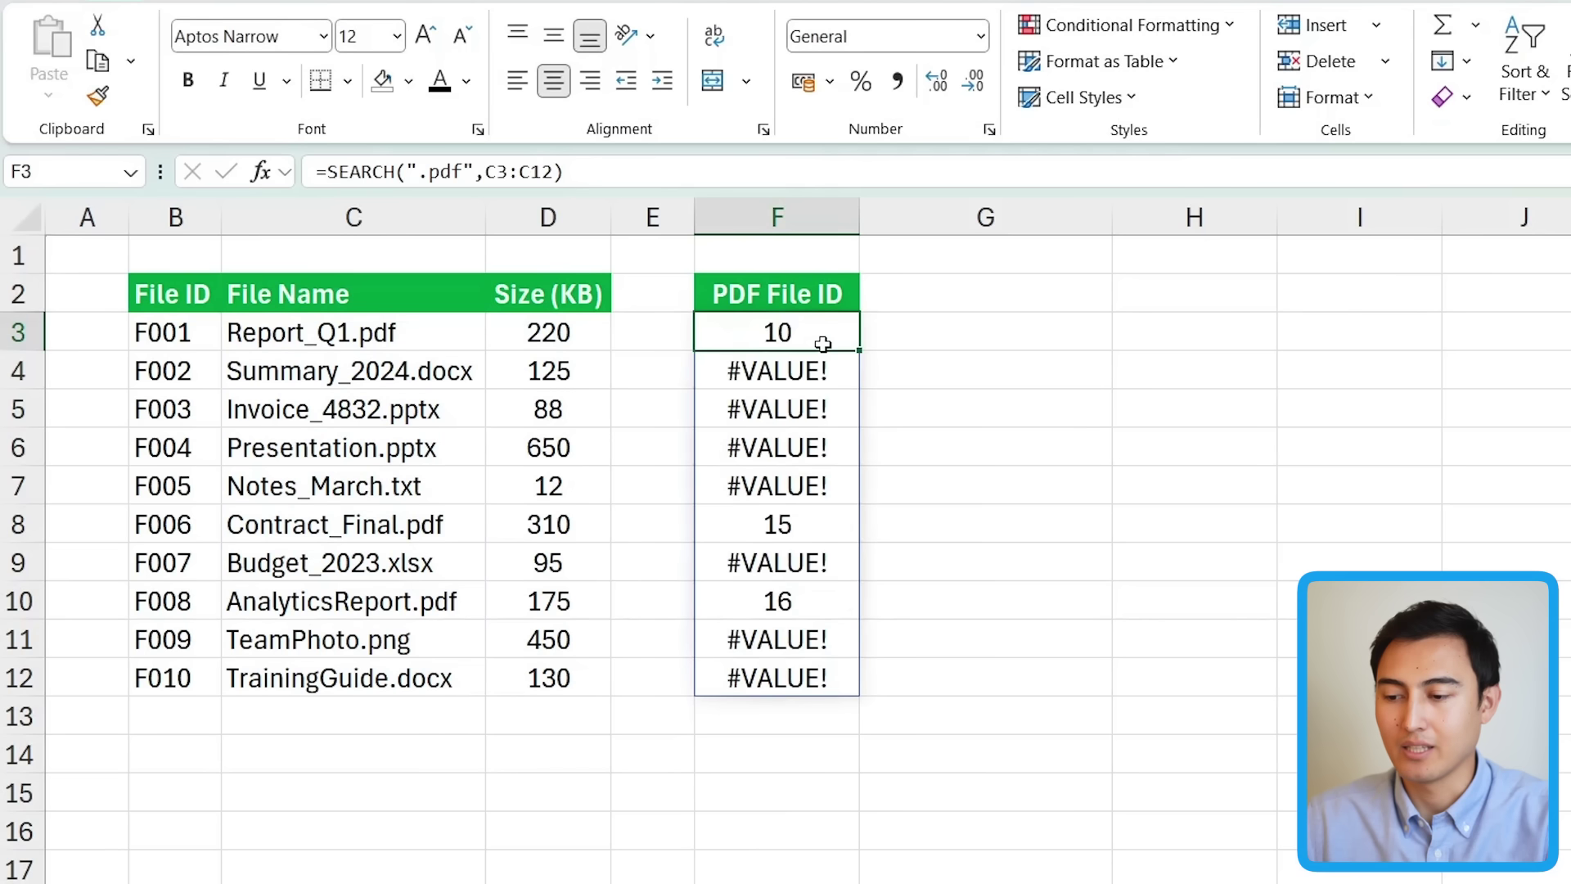
# Compare the results with Report_Q1.pdf and AnalyticsReport.pdf, then return to F3.
pyautogui.click(369, 336)
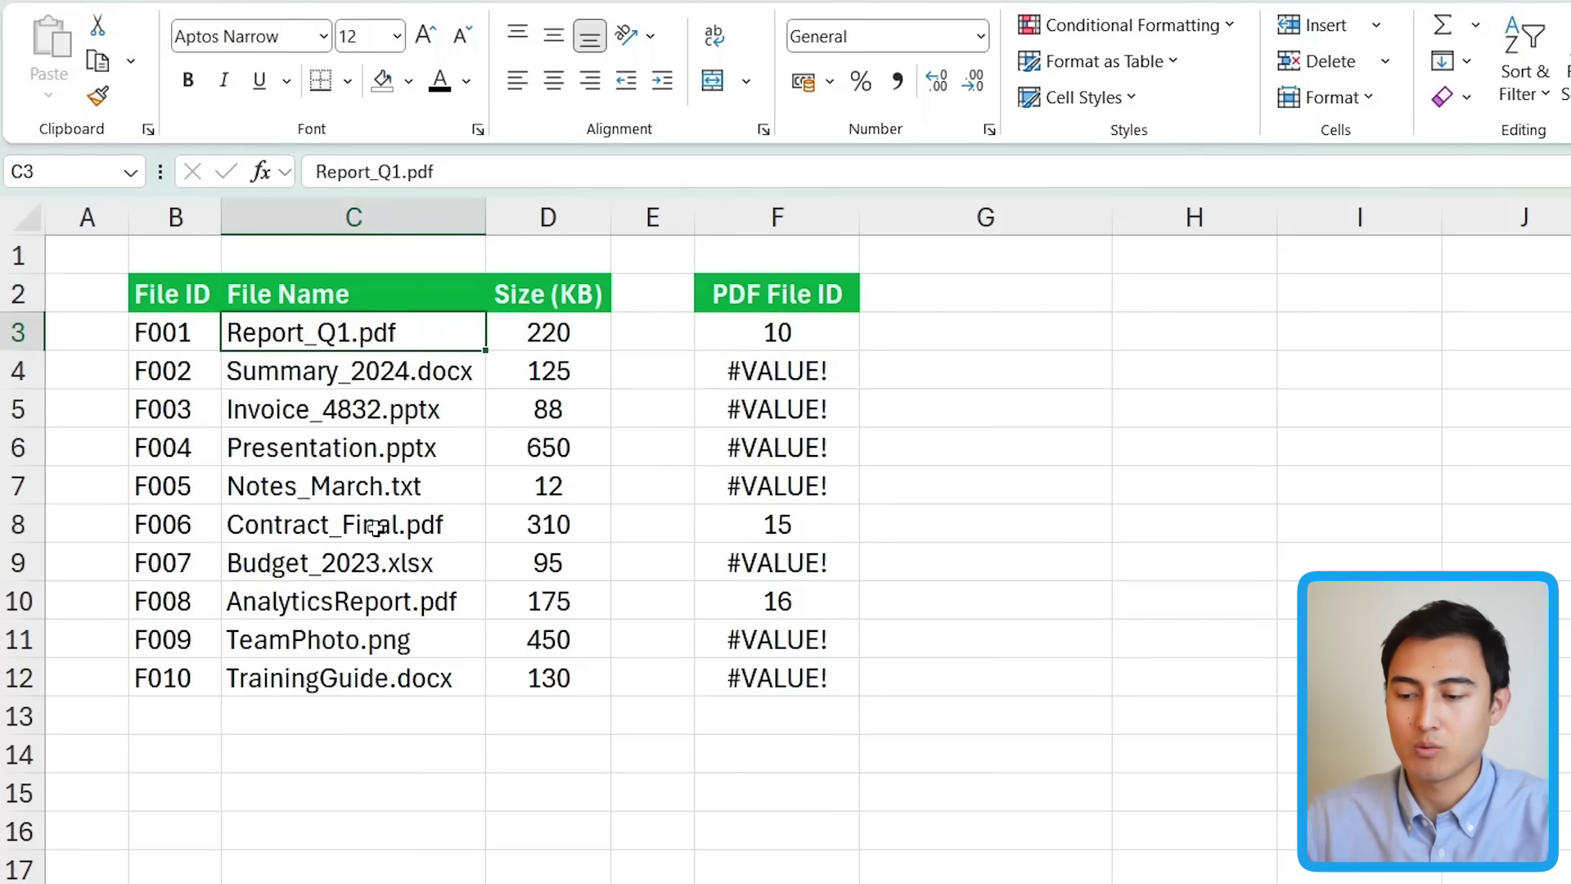
pyautogui.click(381, 608)
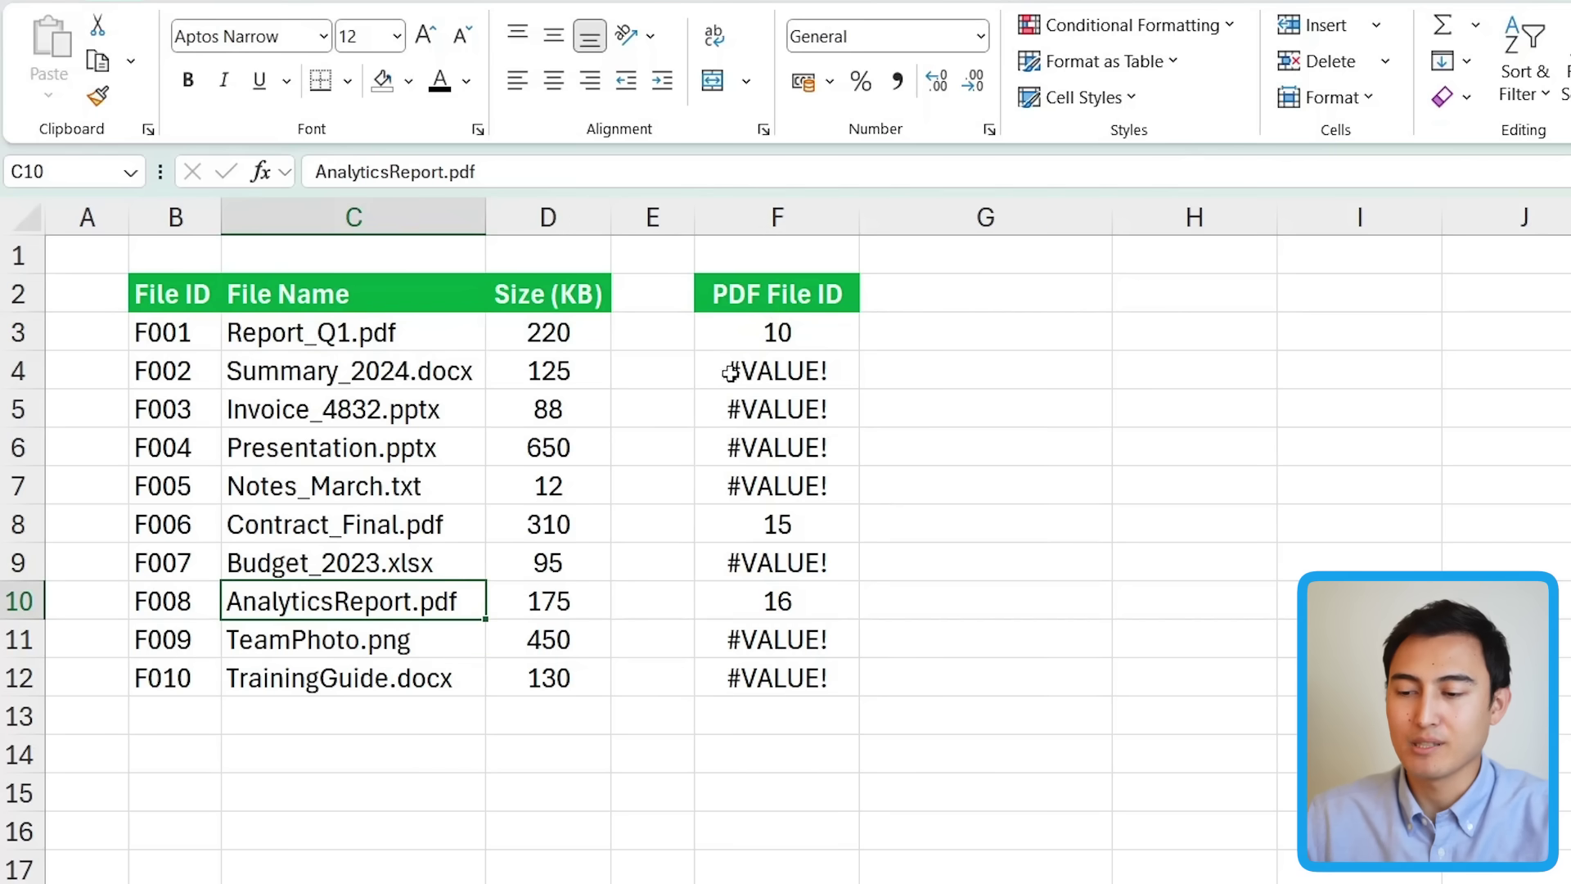
pyautogui.click(737, 347)
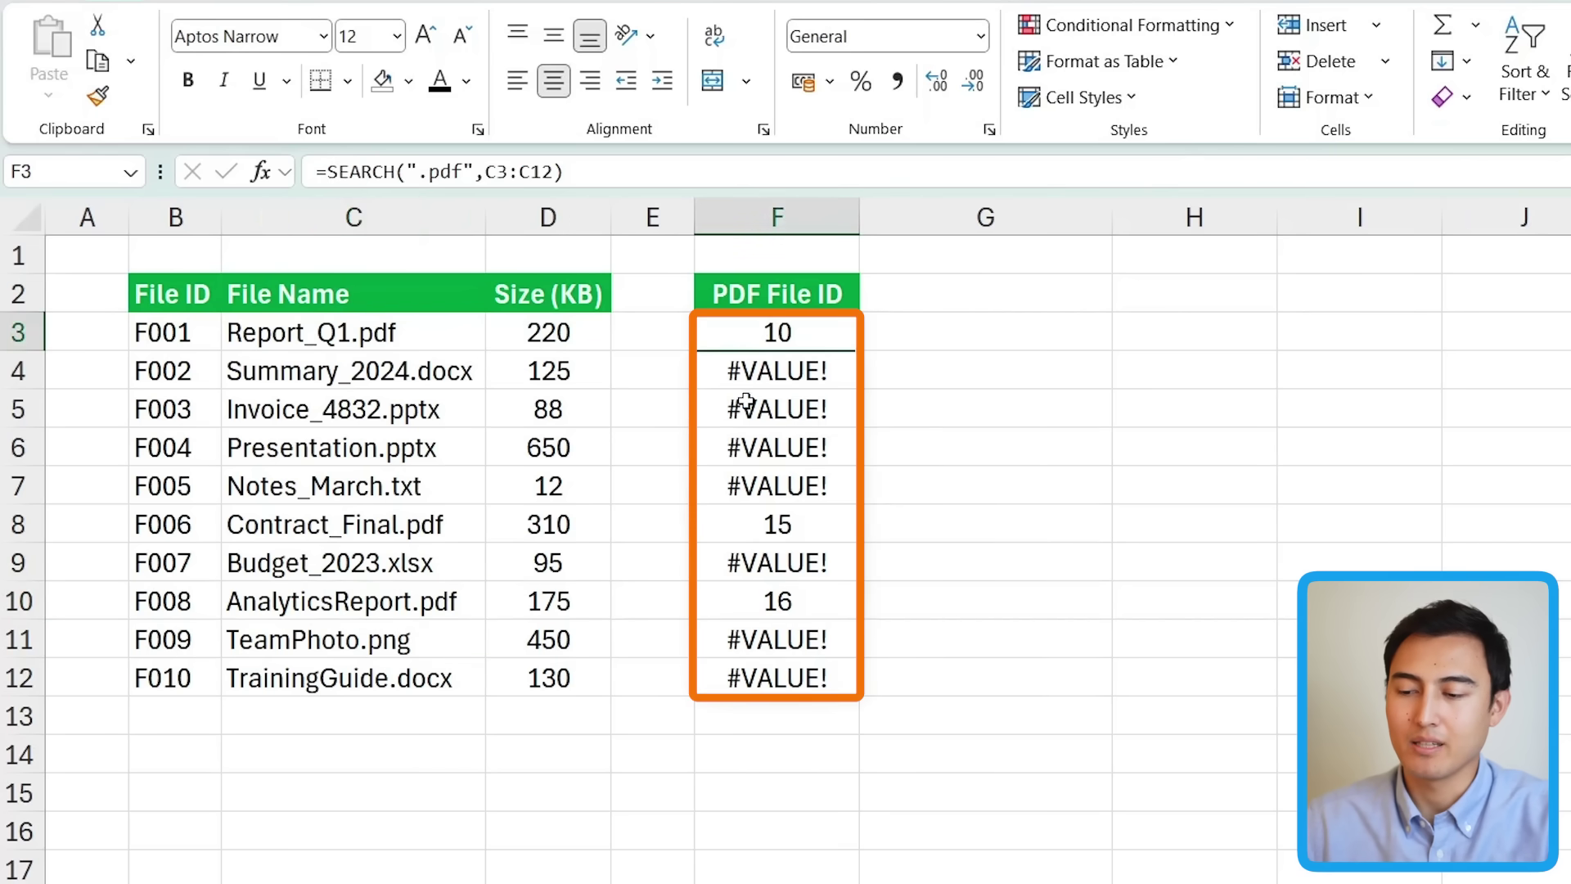
# Wrap F3's SEARCH formula in ISNUMBER to get TRUE/FALSE results.
pyautogui.click(324, 169)
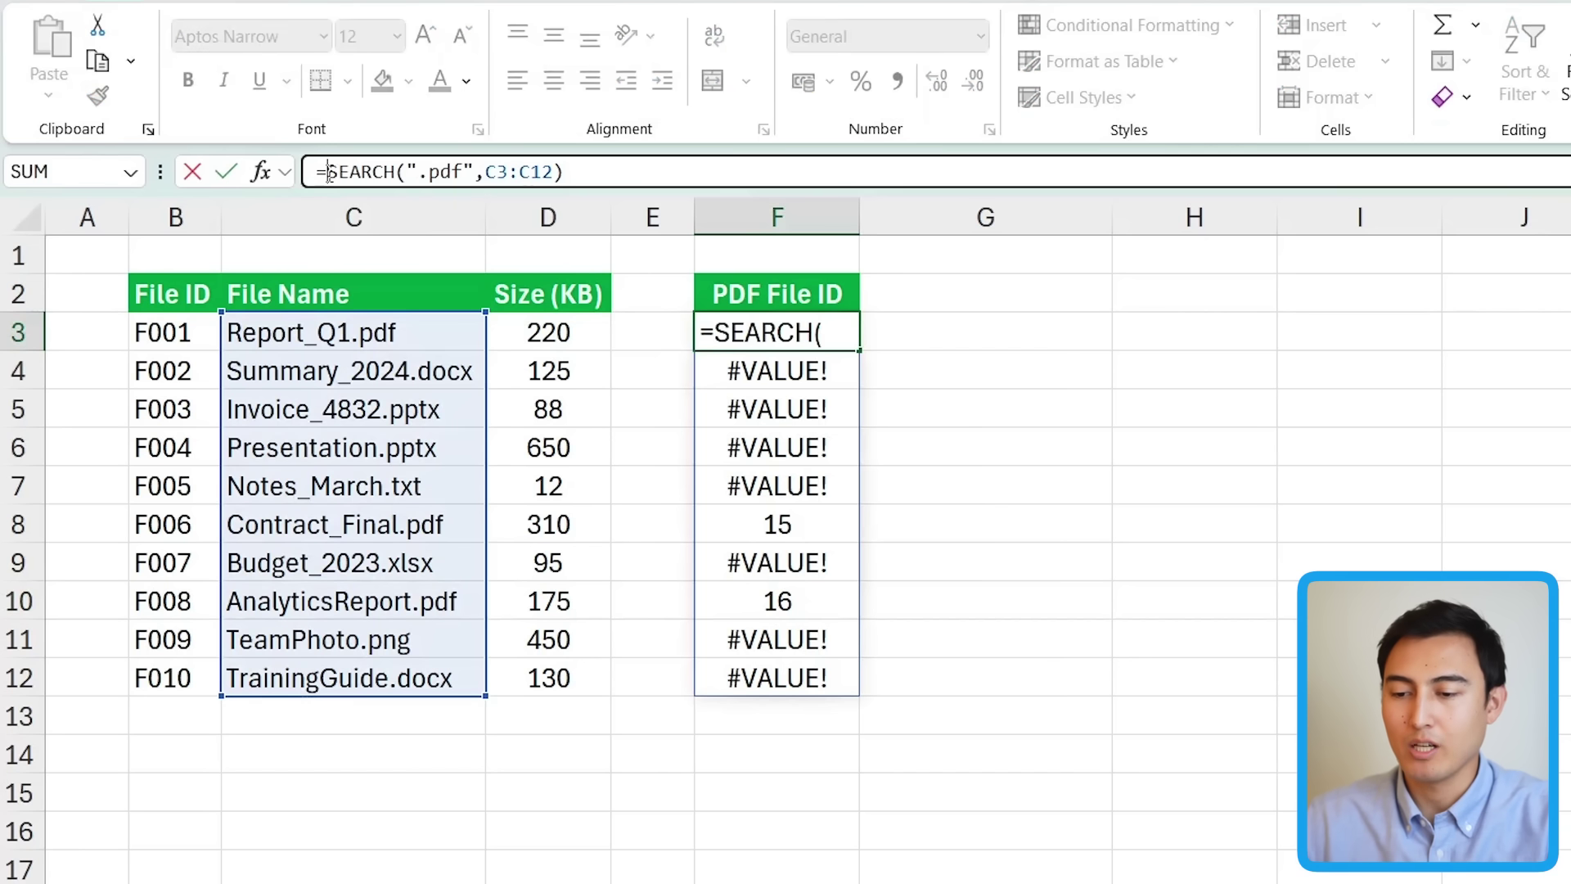
pyautogui.write('isnu')
pyautogui.press('Tab')
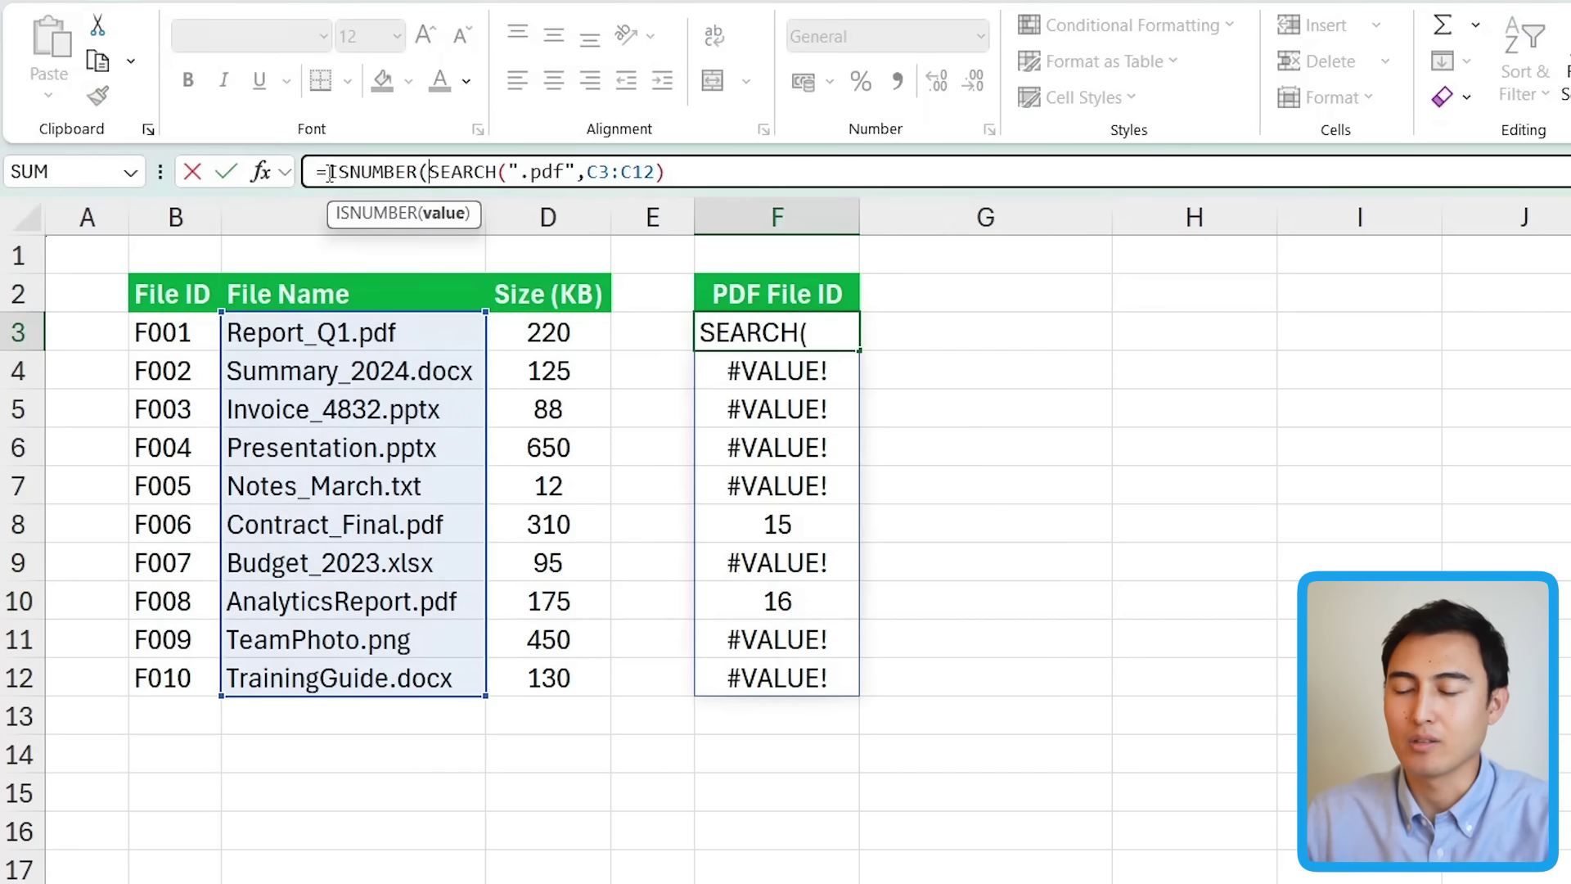
pyautogui.click(744, 173)
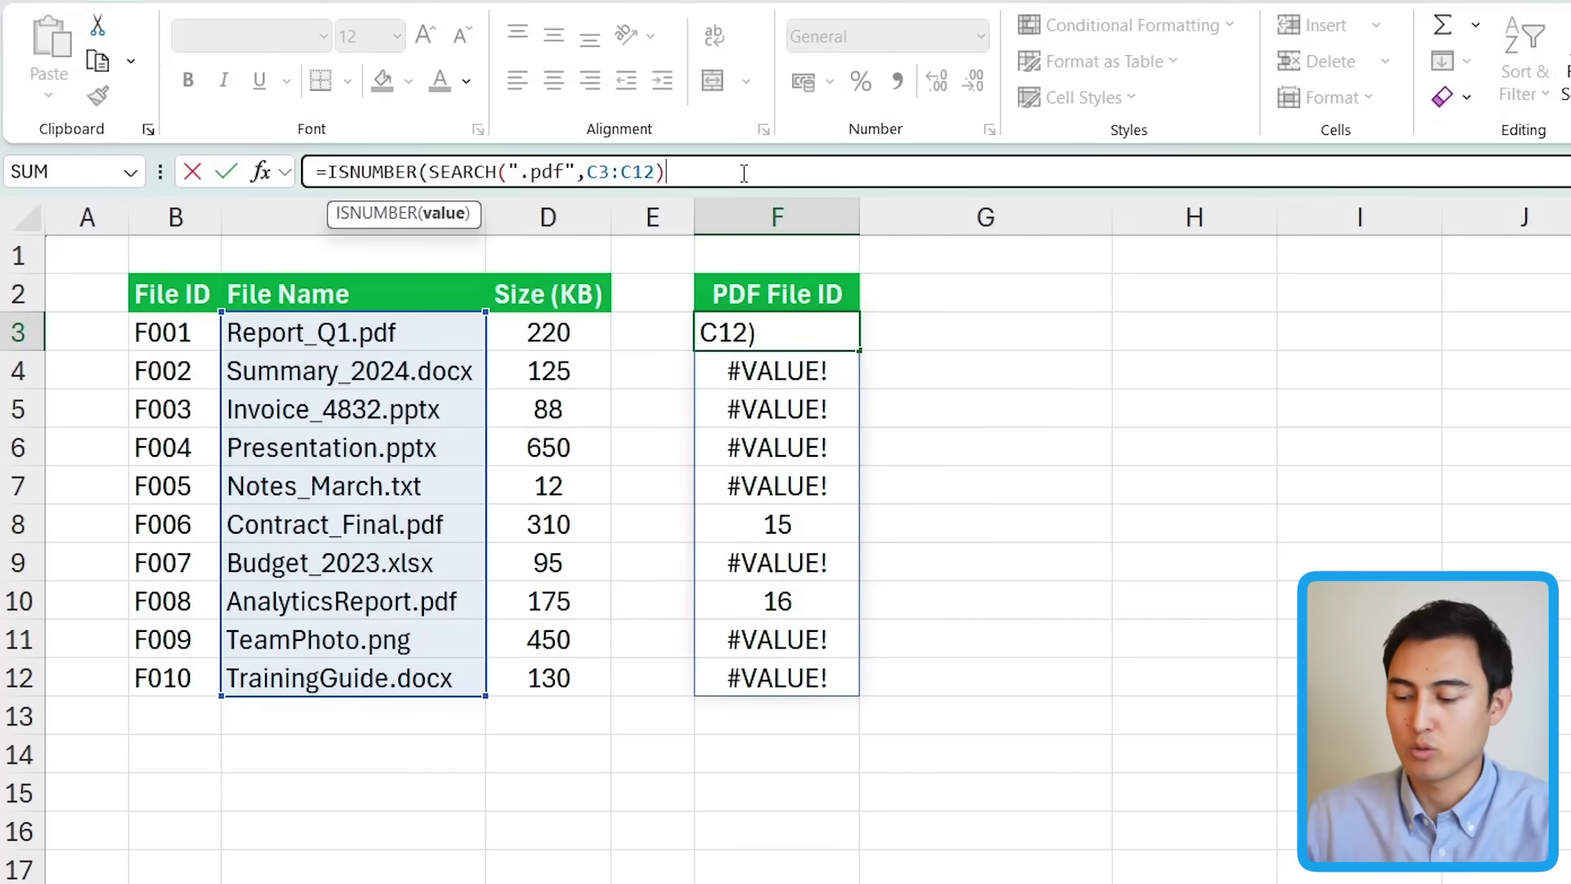
pyautogui.write(')')
pyautogui.press('Return')
pyautogui.press('Up')
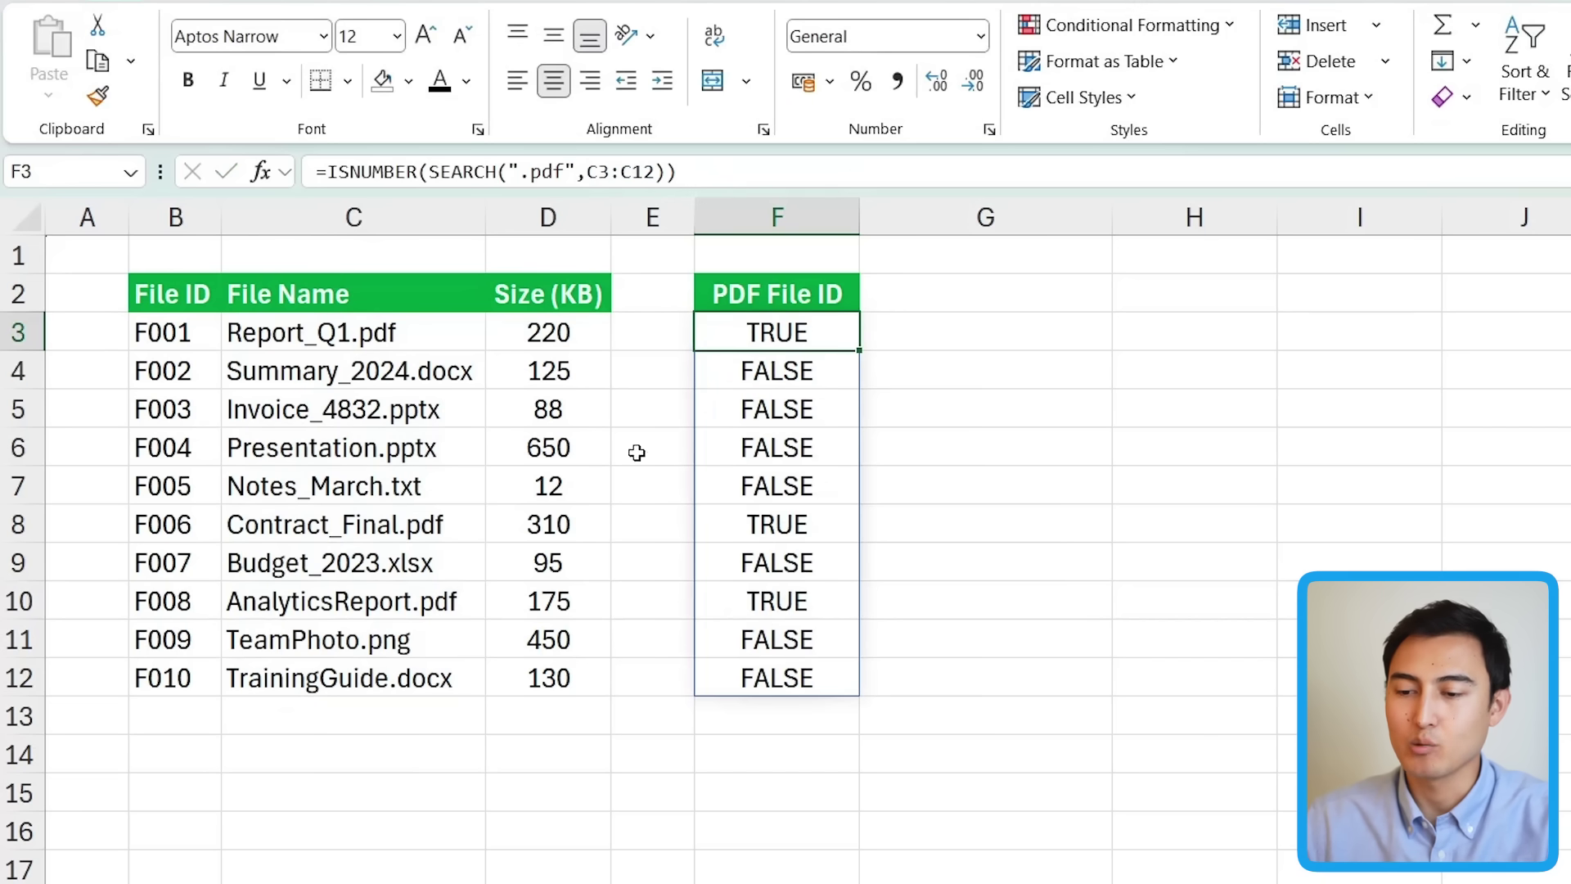
# Wrap it in FILTER returning B3:B12, listing PDF IDs F001, F006 and F008.
pyautogui.click(322, 171)
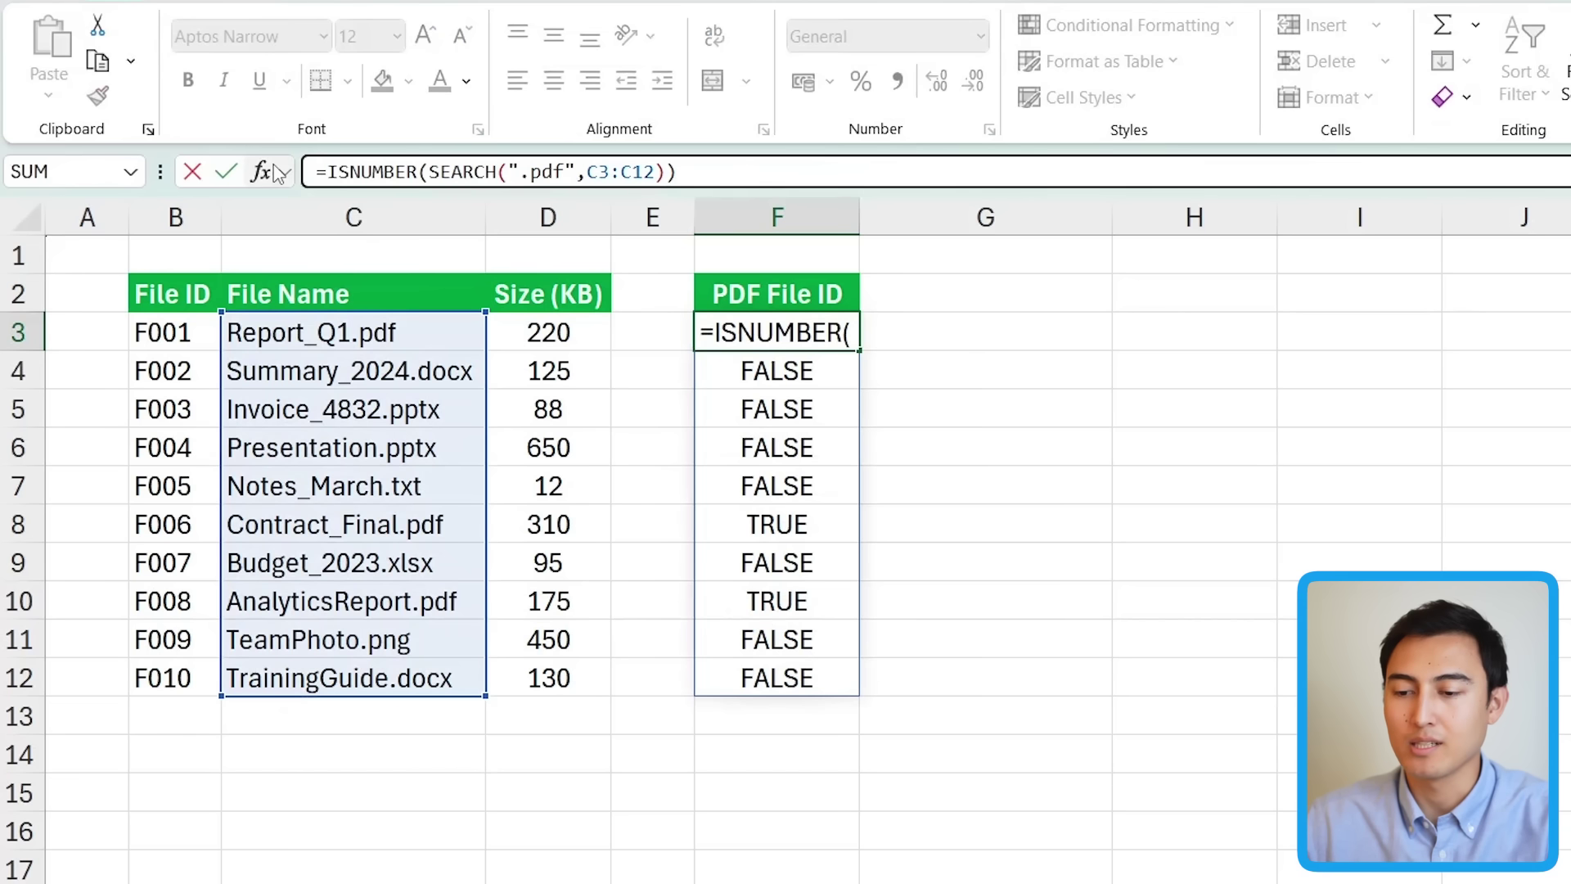
pyautogui.write('filter')
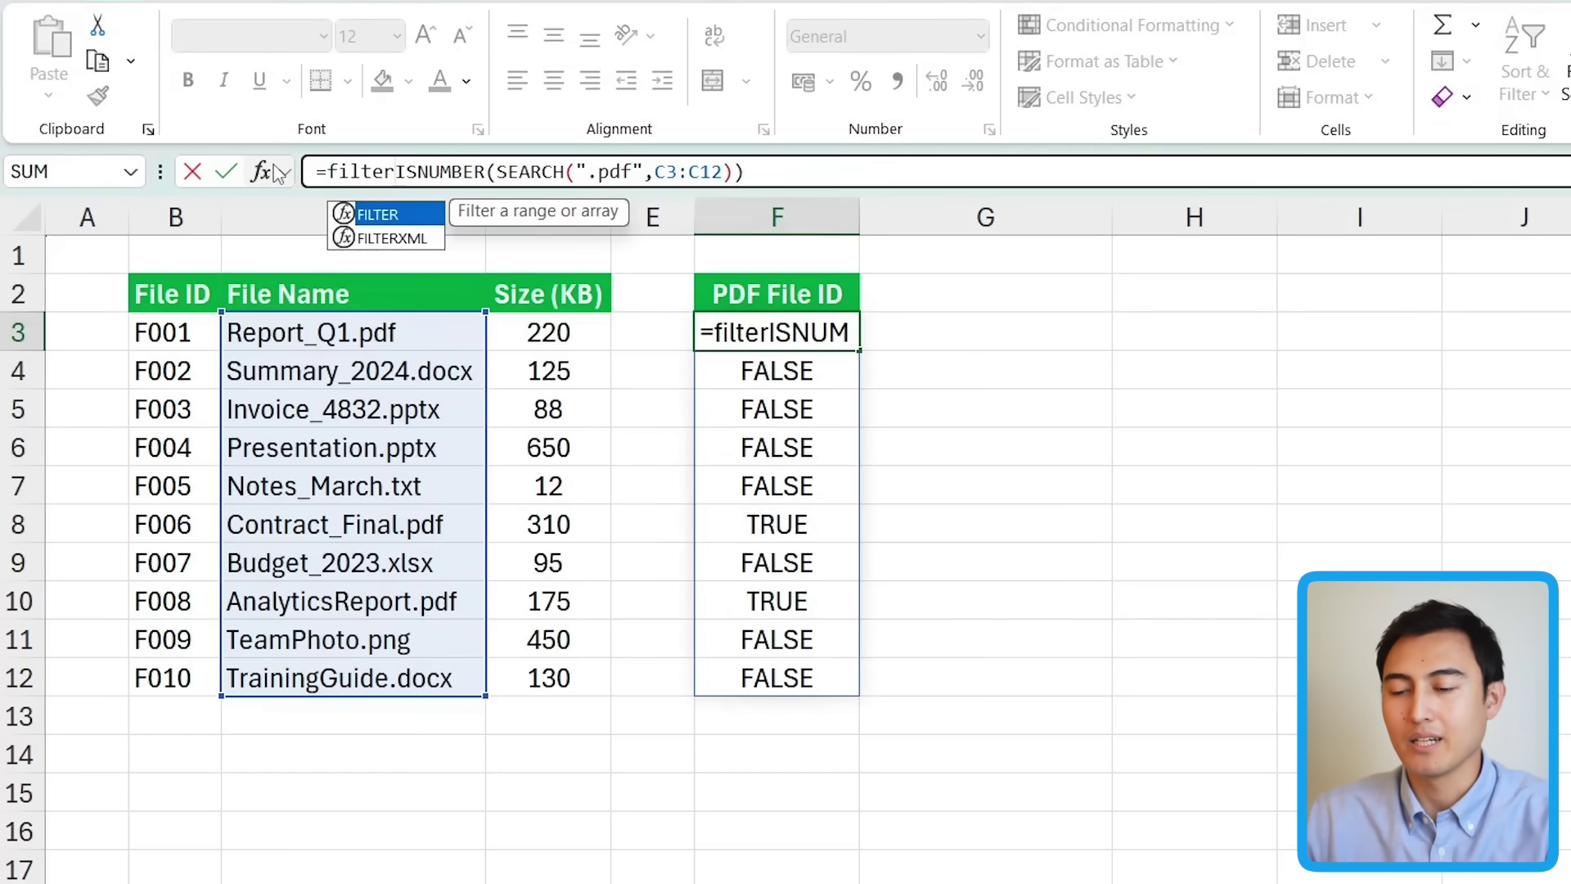
pyautogui.press('Tab')
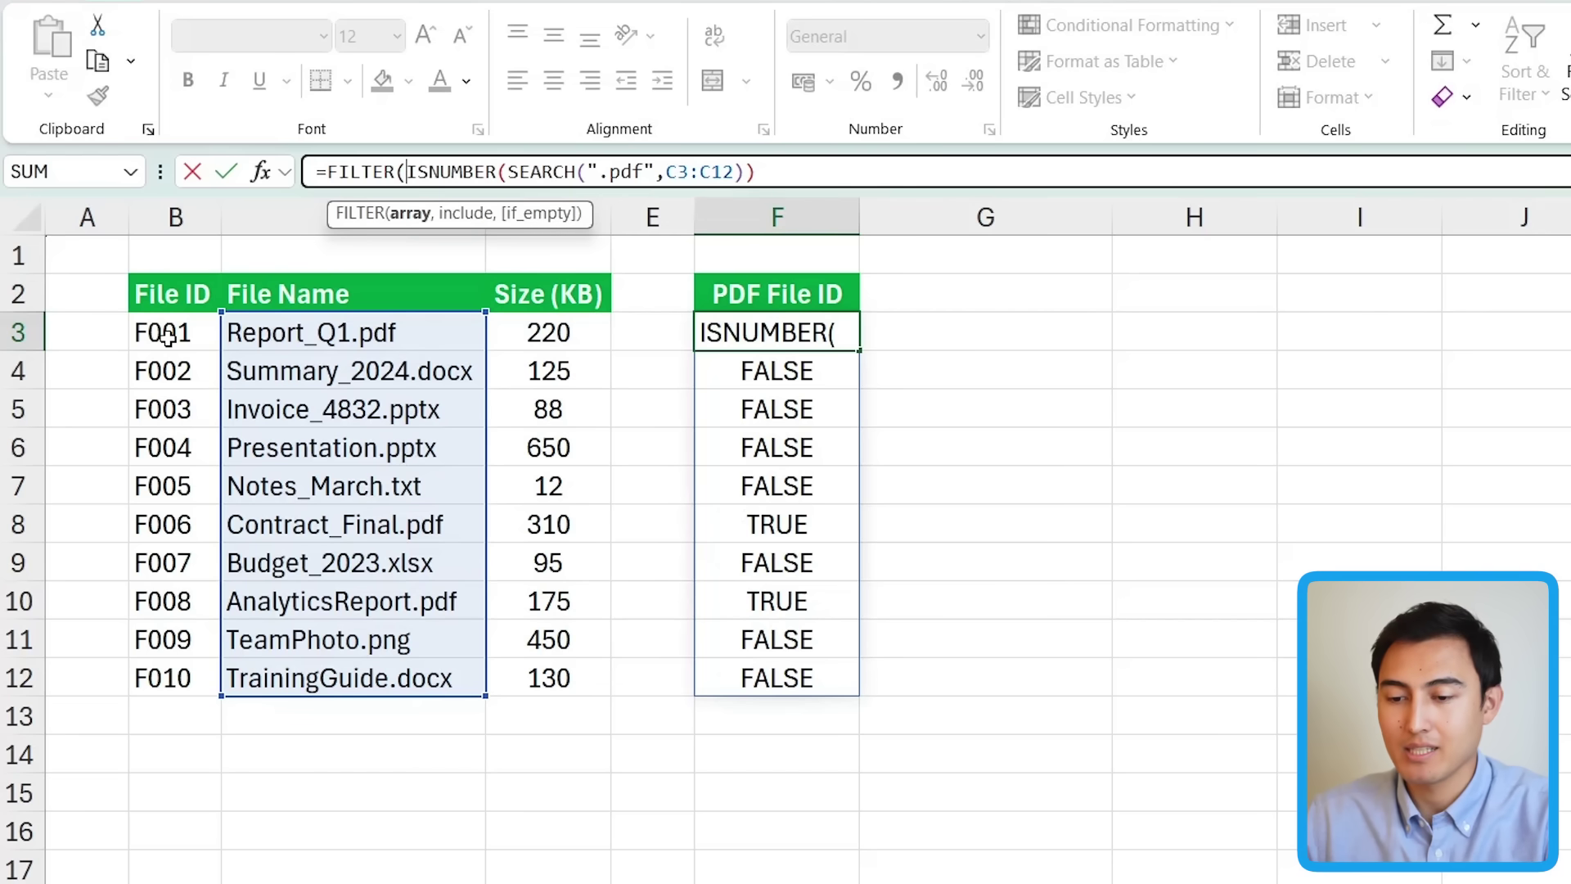
pyautogui.moveTo(167, 337); pyautogui.dragTo(151, 675)
pyautogui.write(',')
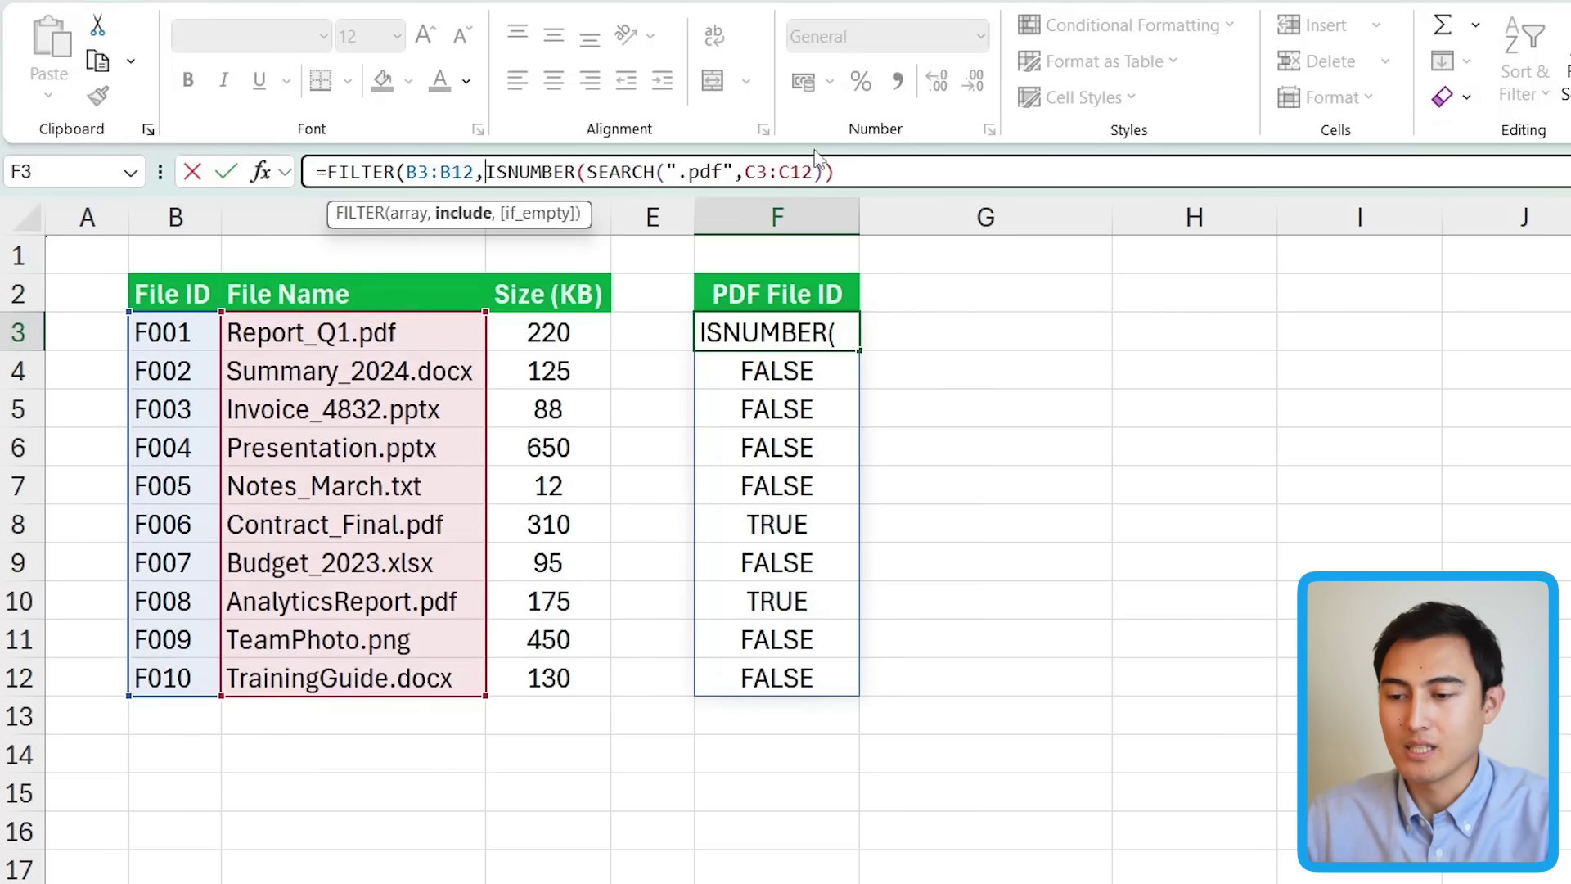
pyautogui.click(880, 171)
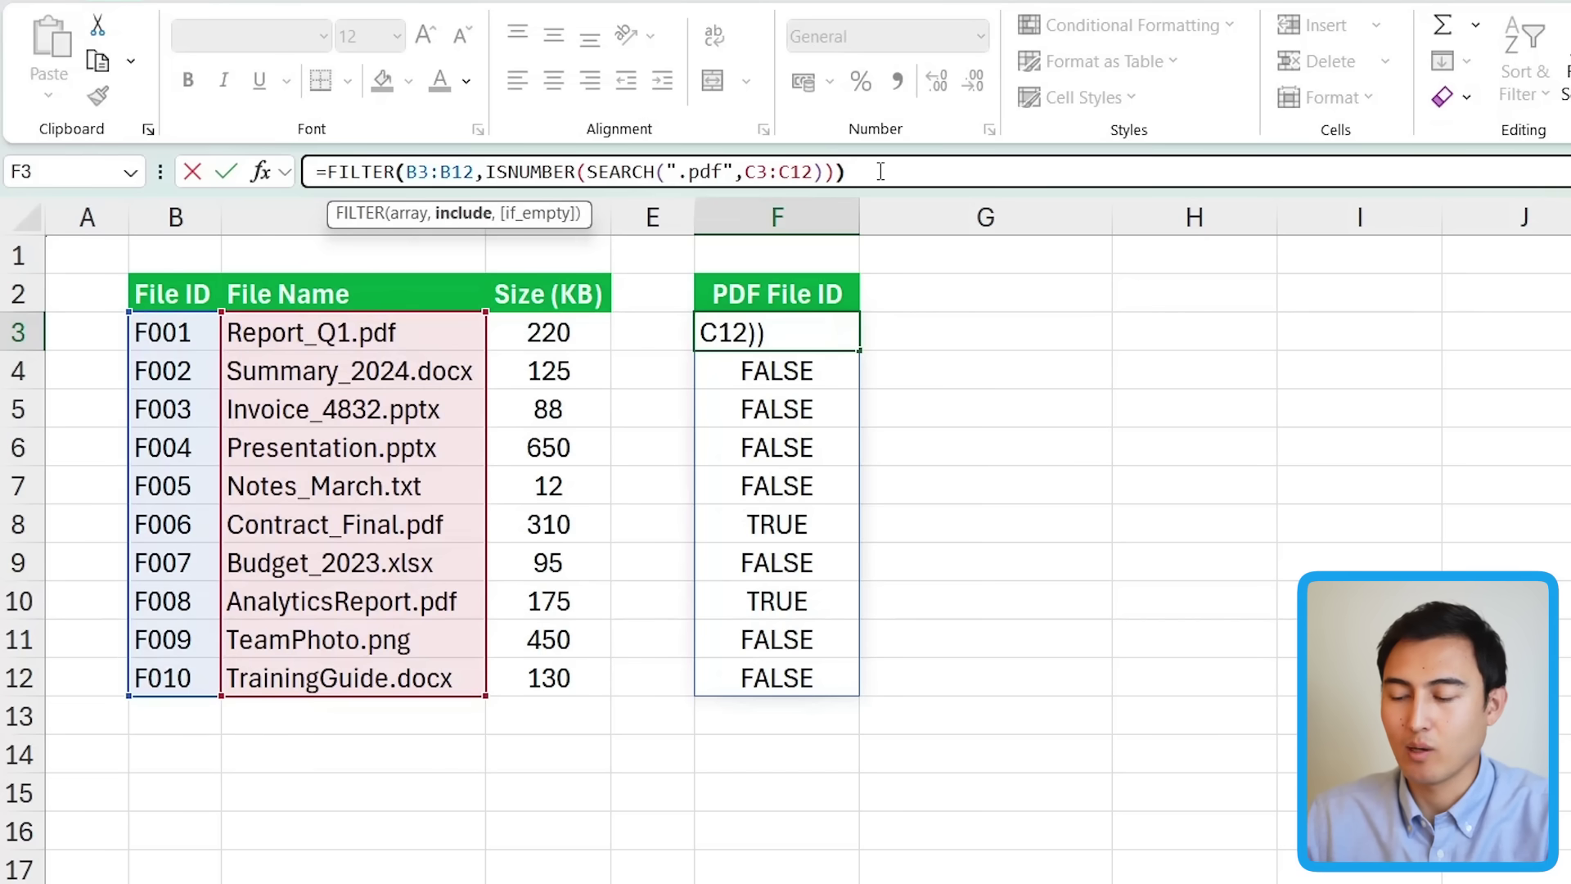
pyautogui.write(')')
pyautogui.press('Return')
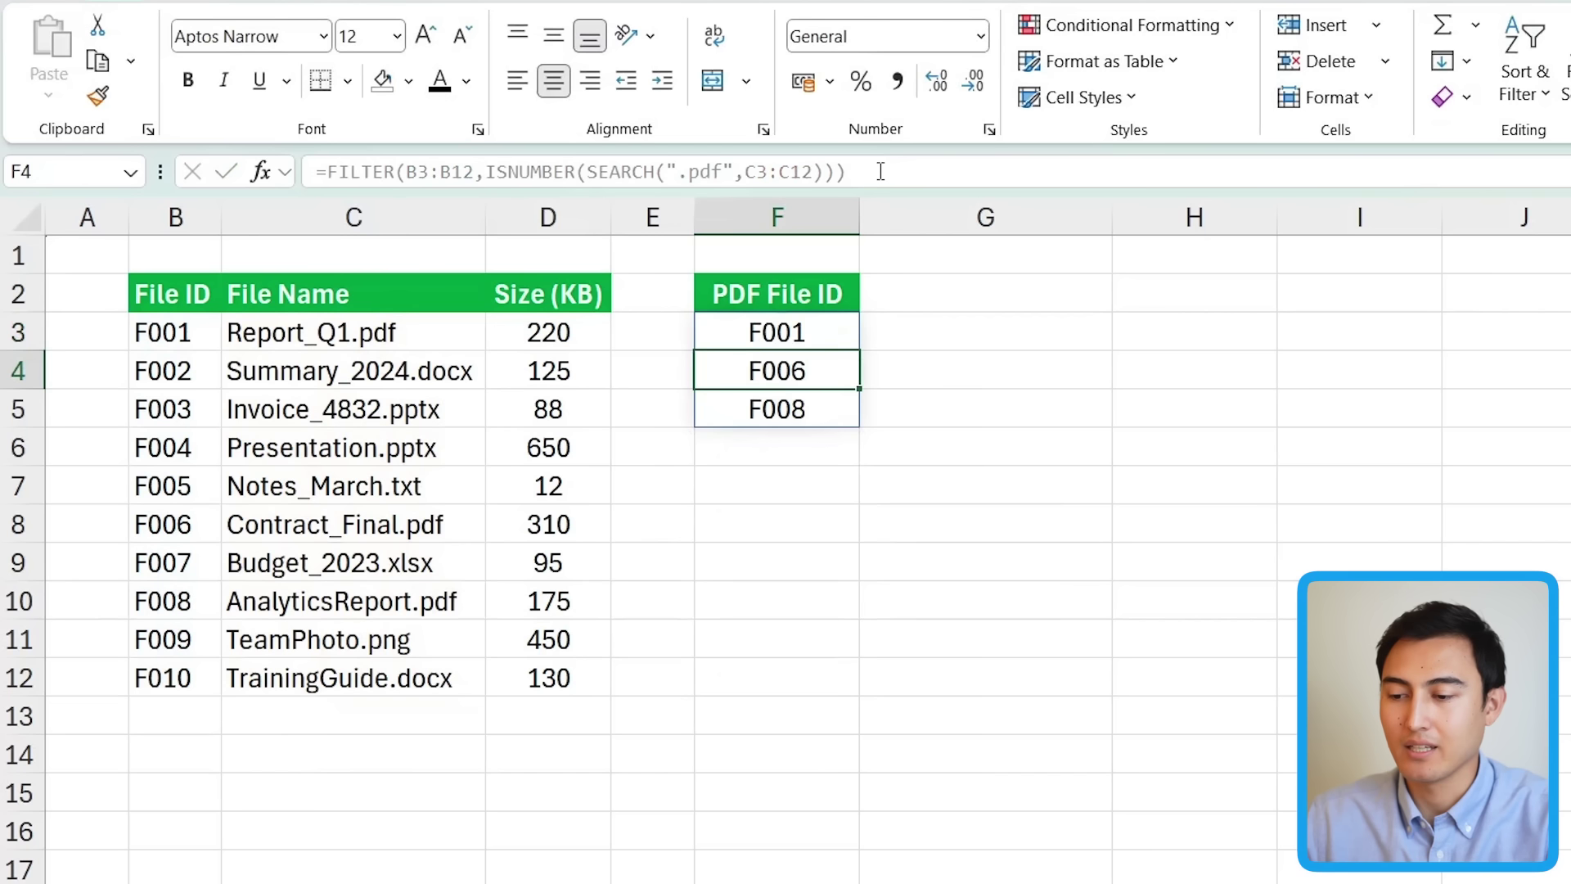
pyautogui.press('Up')
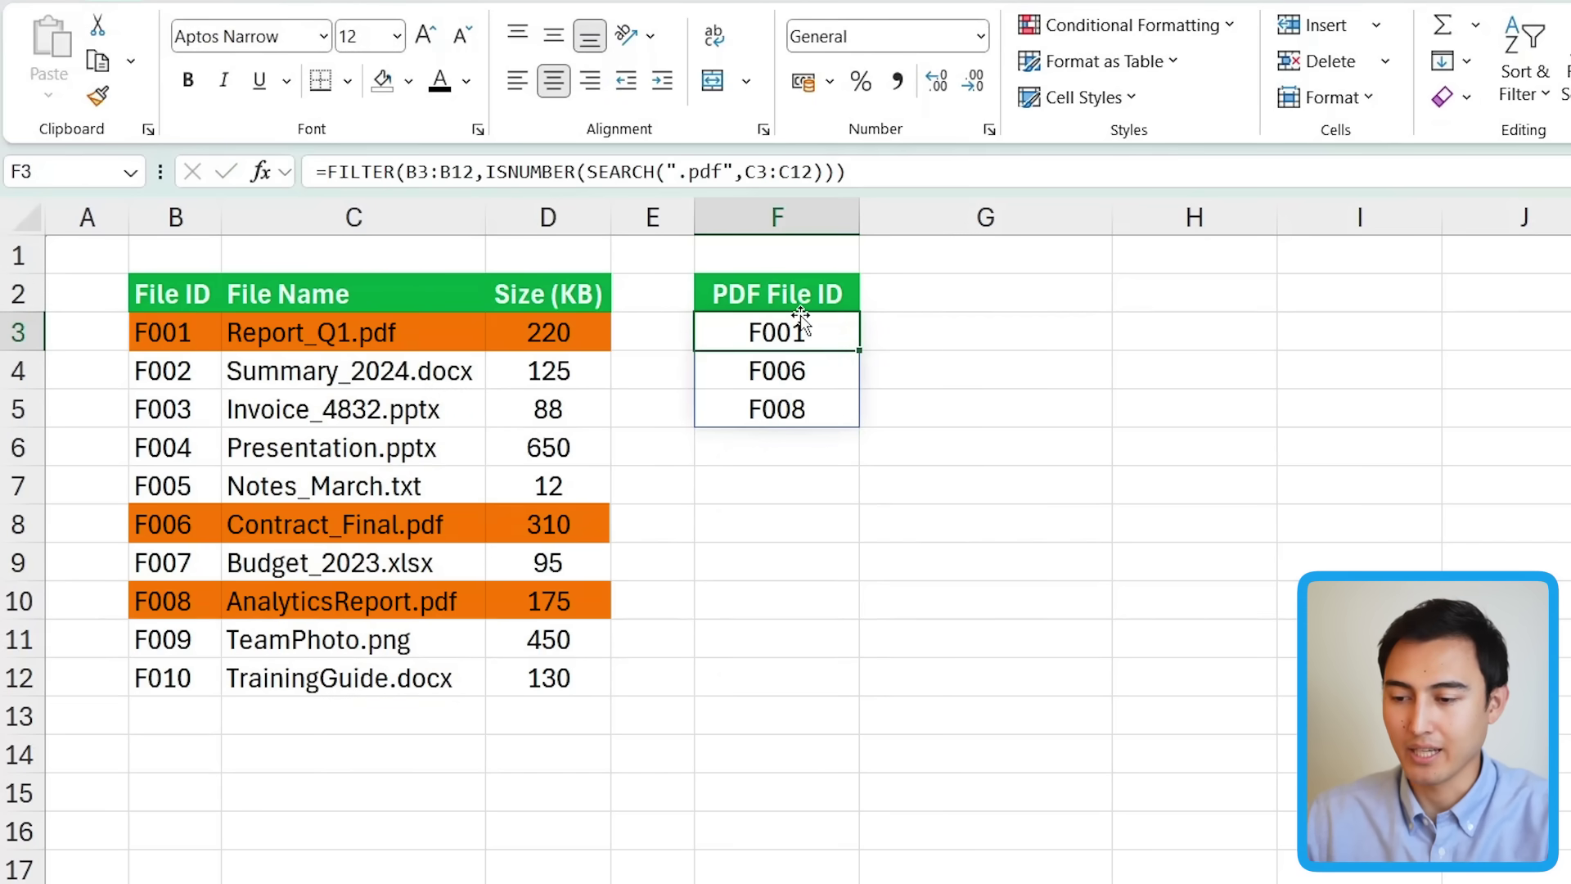
# Widen F3's FILTER array from B3:B12 to B3:C12 so file names spill beside the IDs.
pyautogui.click(459, 170)
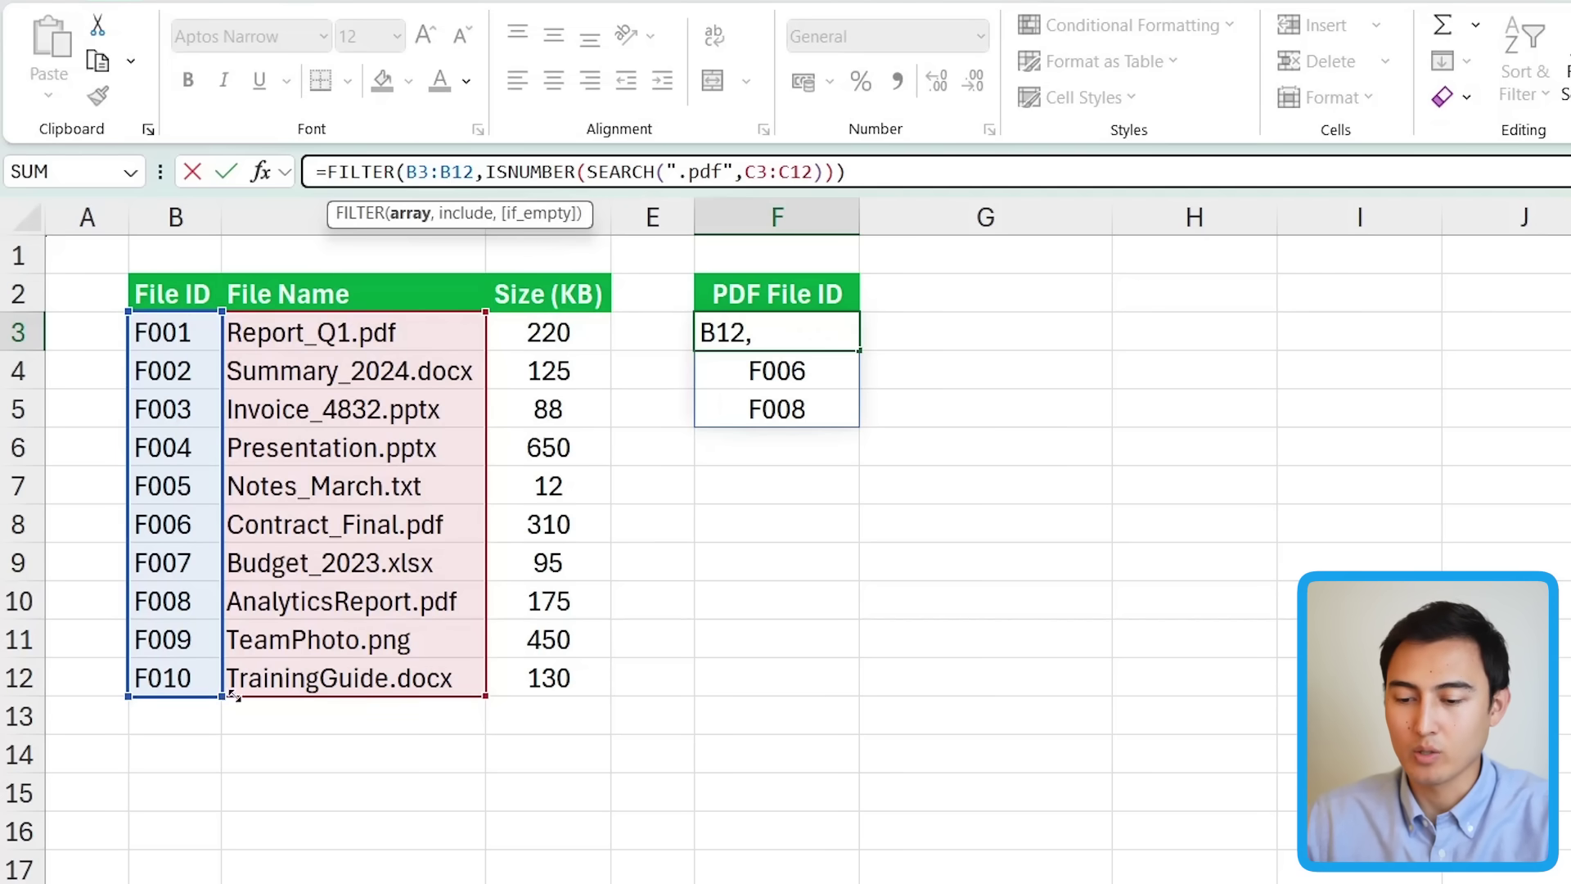
pyautogui.moveTo(268, 696); pyautogui.dragTo(372, 696)
pyautogui.press('Return')
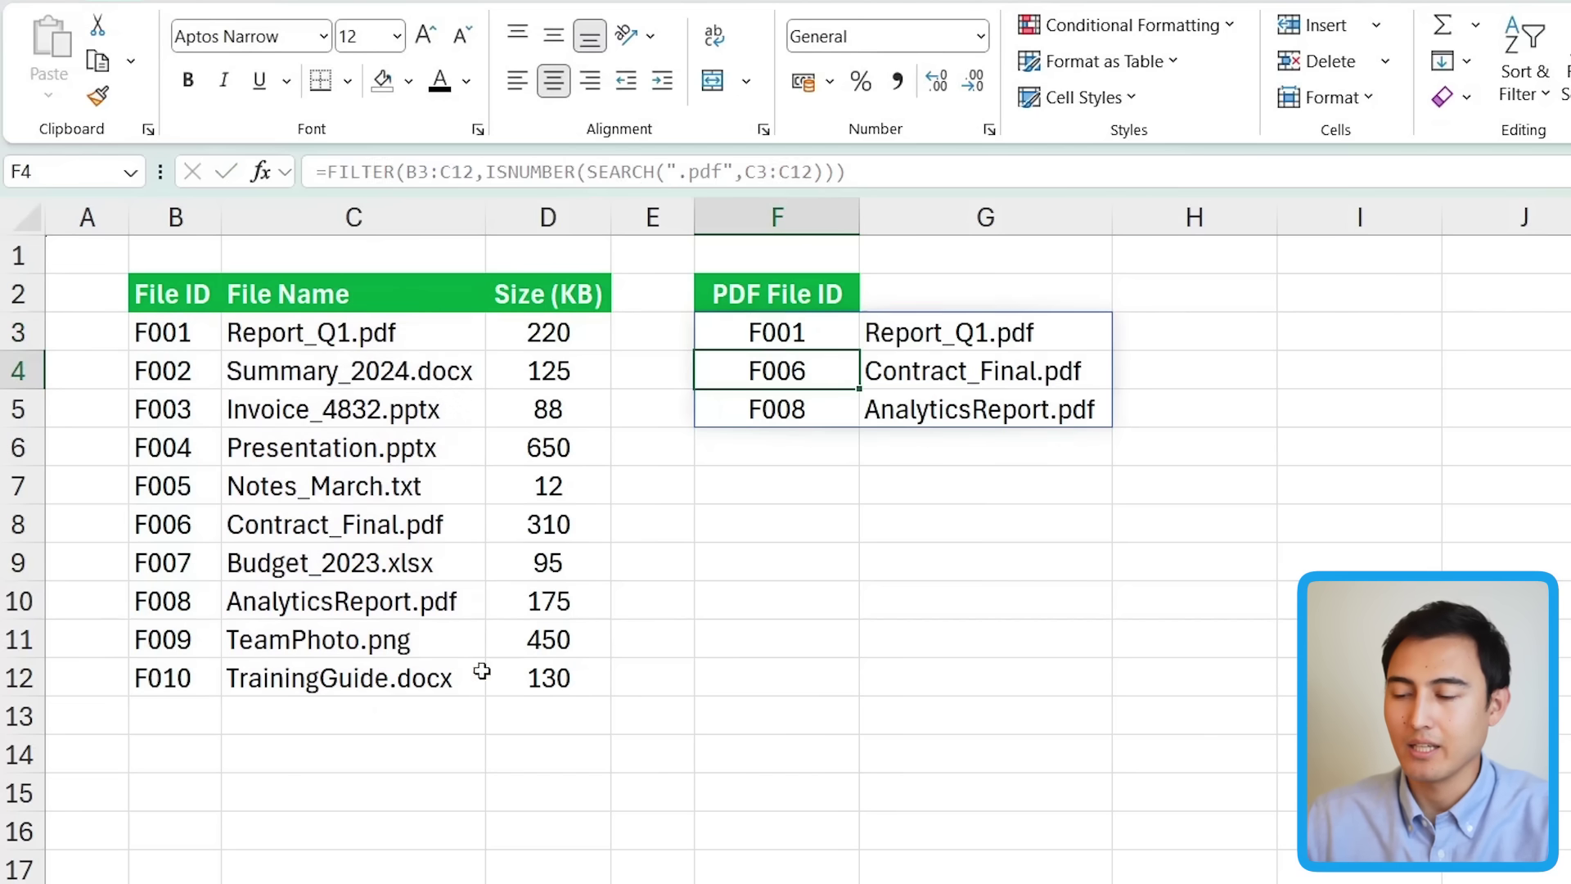
pyautogui.press('Up')
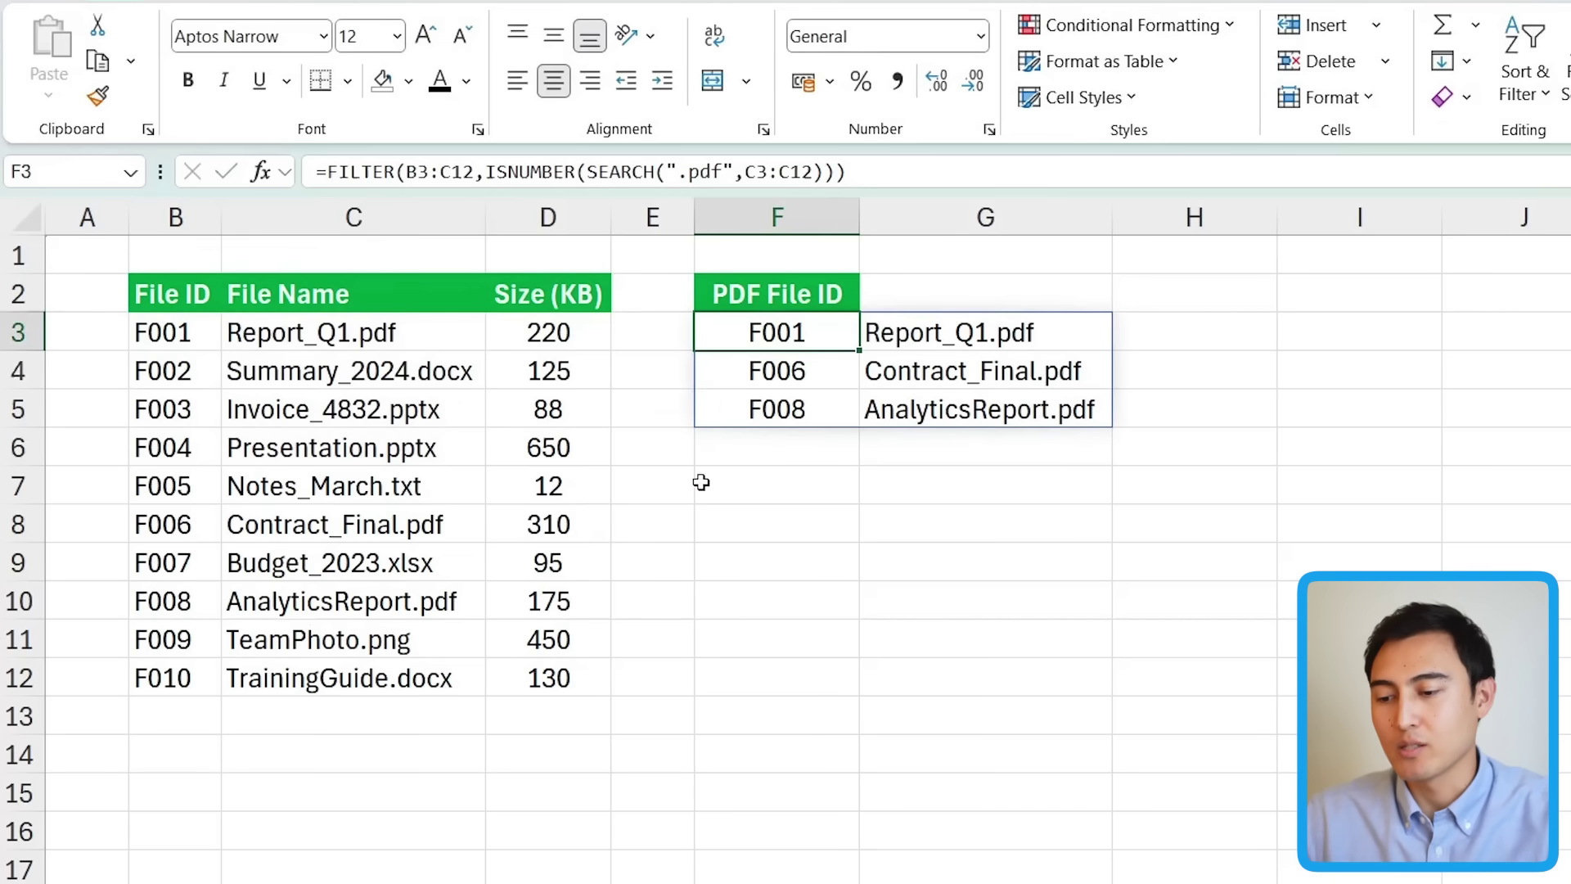
# Enter =FILTER(B3:B12,C3:C12="*.pdf") in F7, see its #CALC! error, then return to F3.
pyautogui.click(711, 486)
pyautogui.write('=filter')
pyautogui.press('Tab')
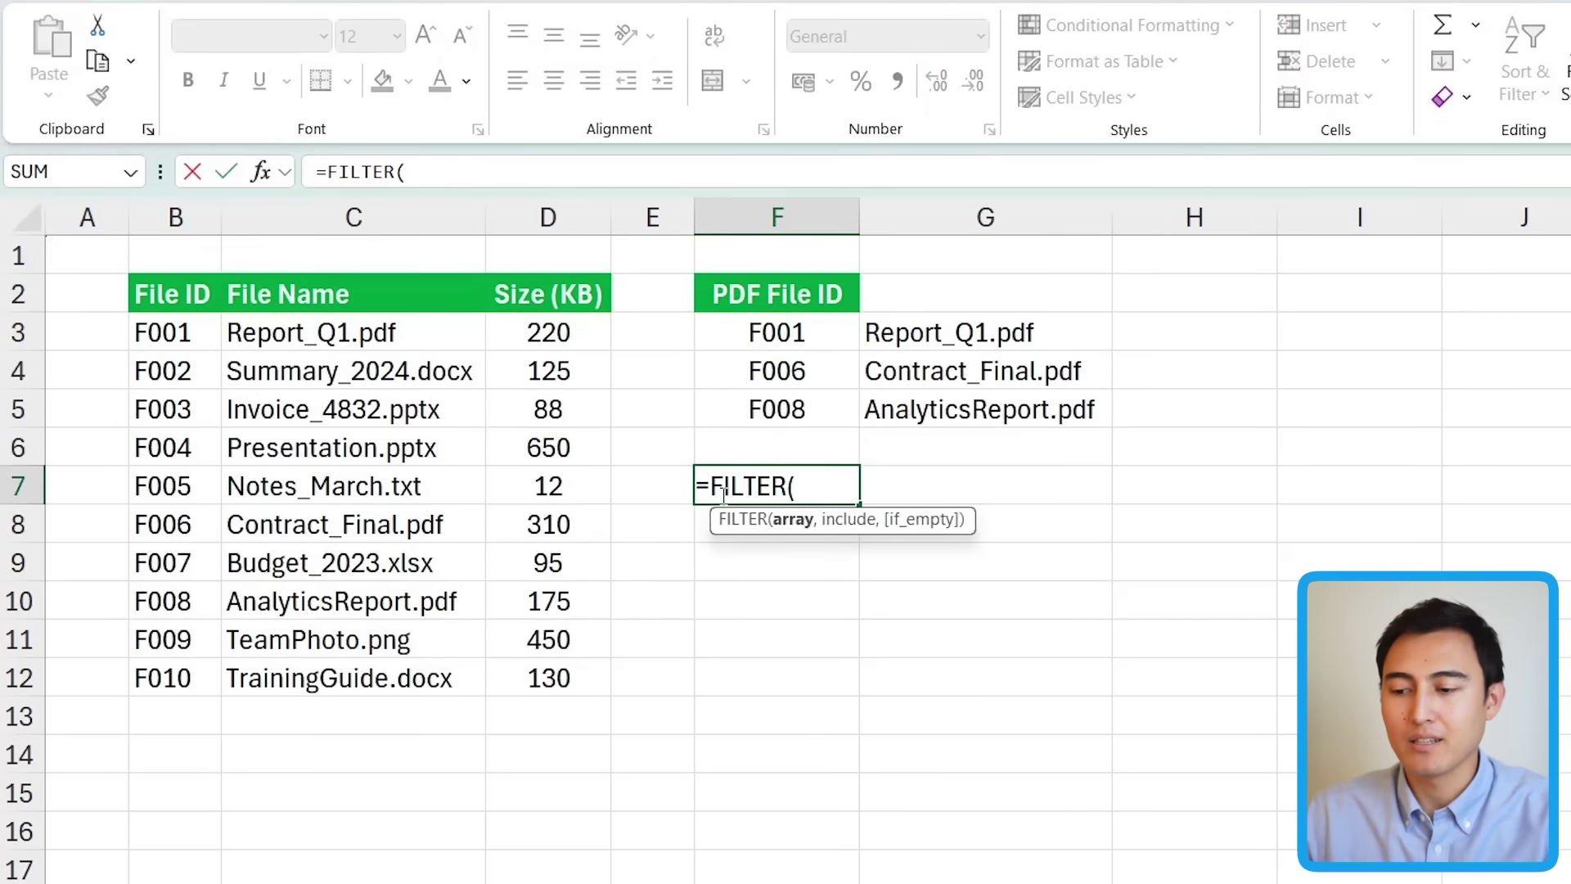
pyautogui.moveTo(169, 340); pyautogui.dragTo(168, 702)
pyautogui.write(',')
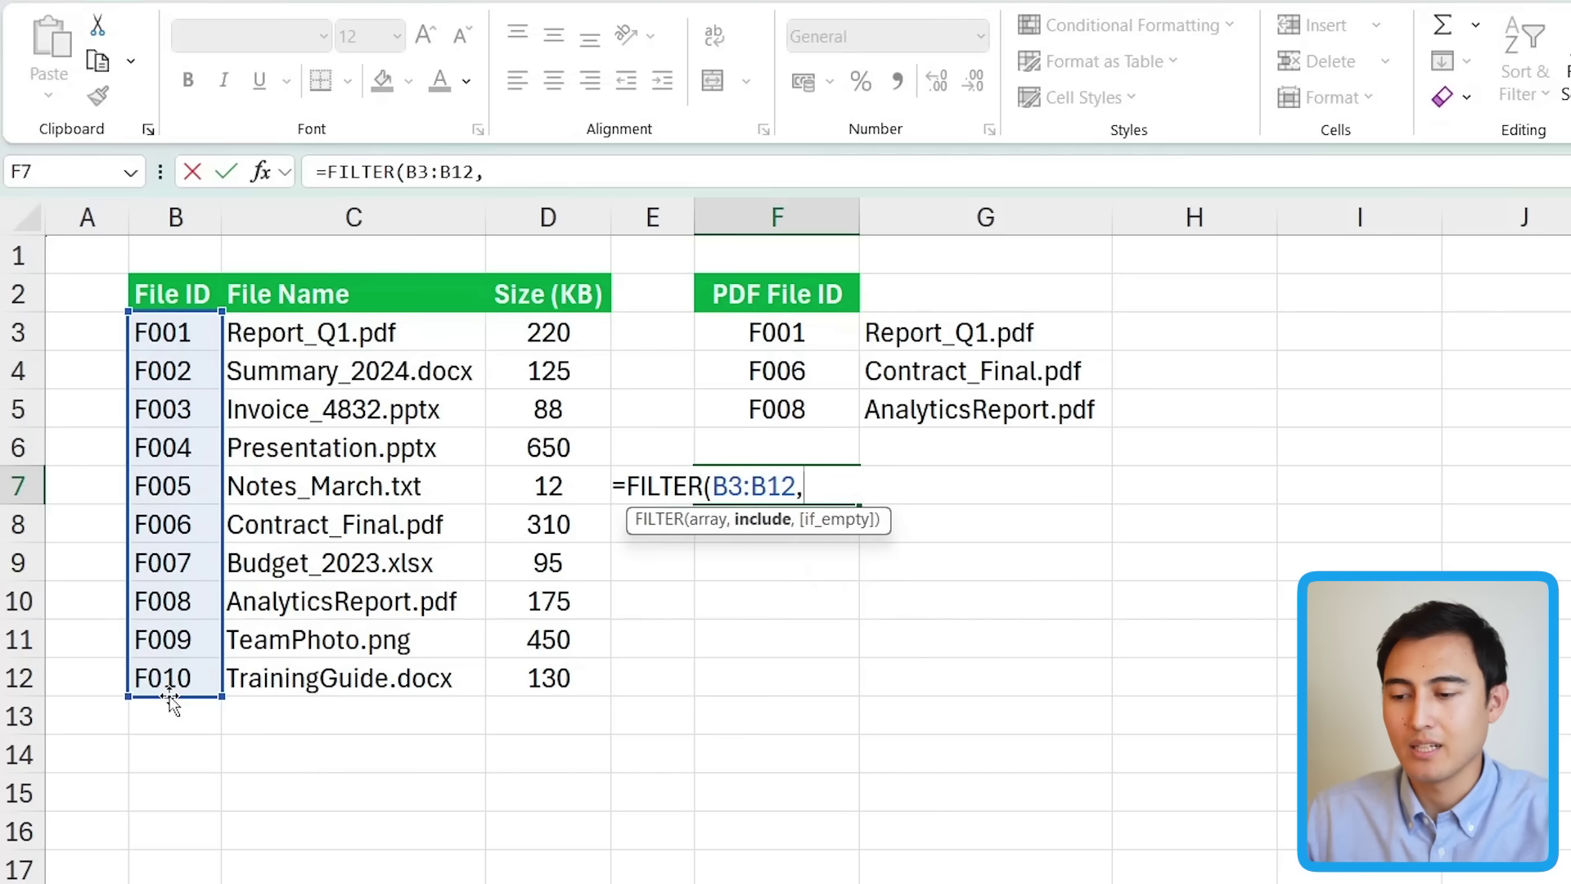
pyautogui.moveTo(352, 330); pyautogui.dragTo(442, 685)
pyautogui.write('=')
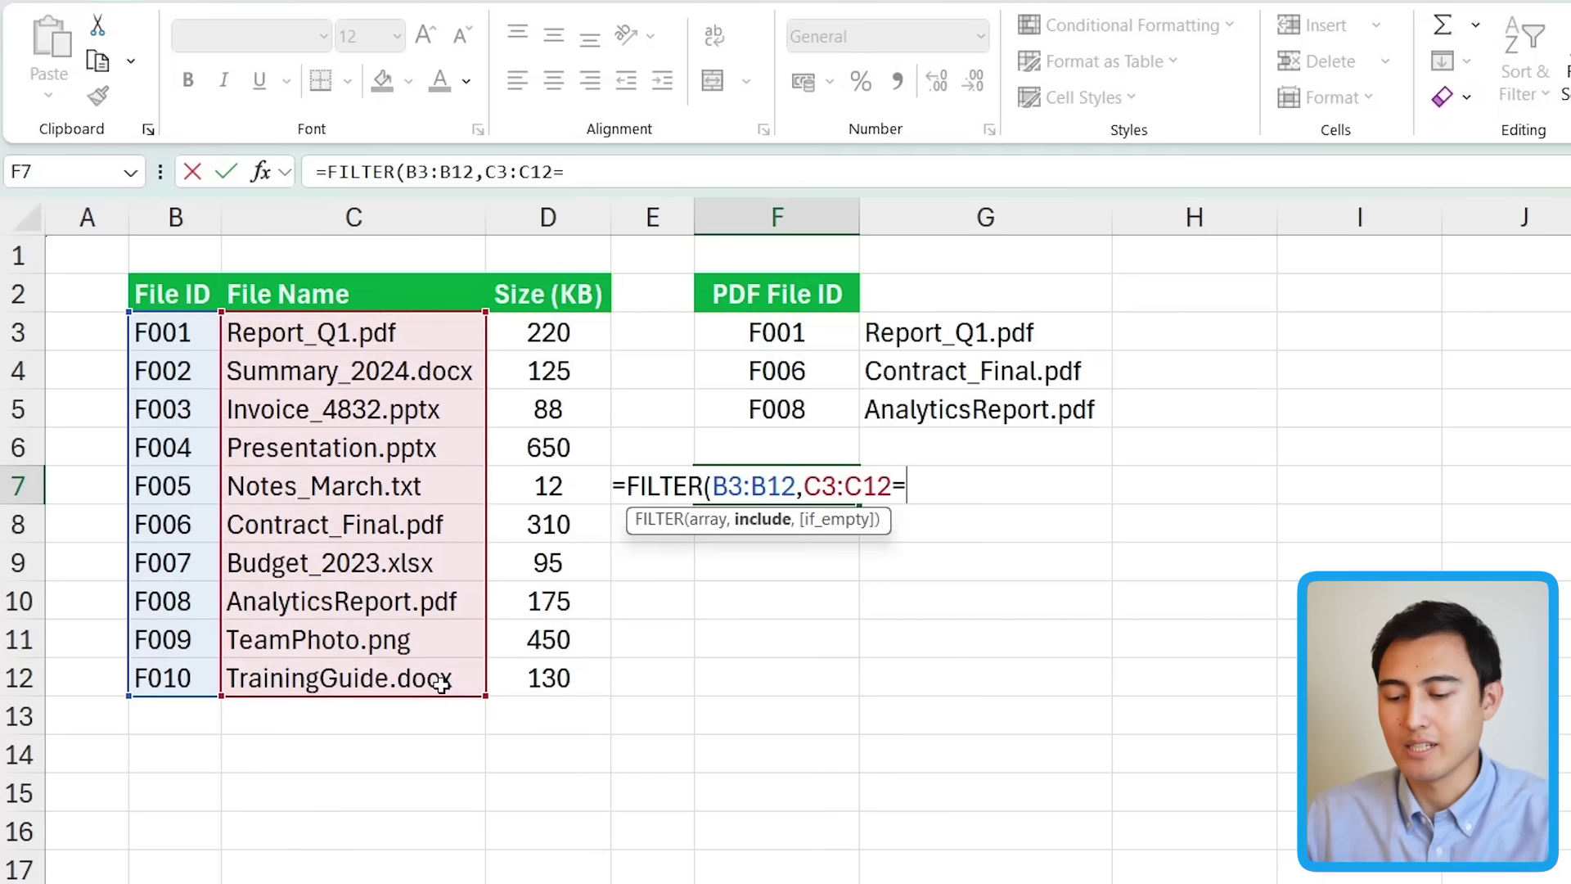
pyautogui.write('"*.pdf')
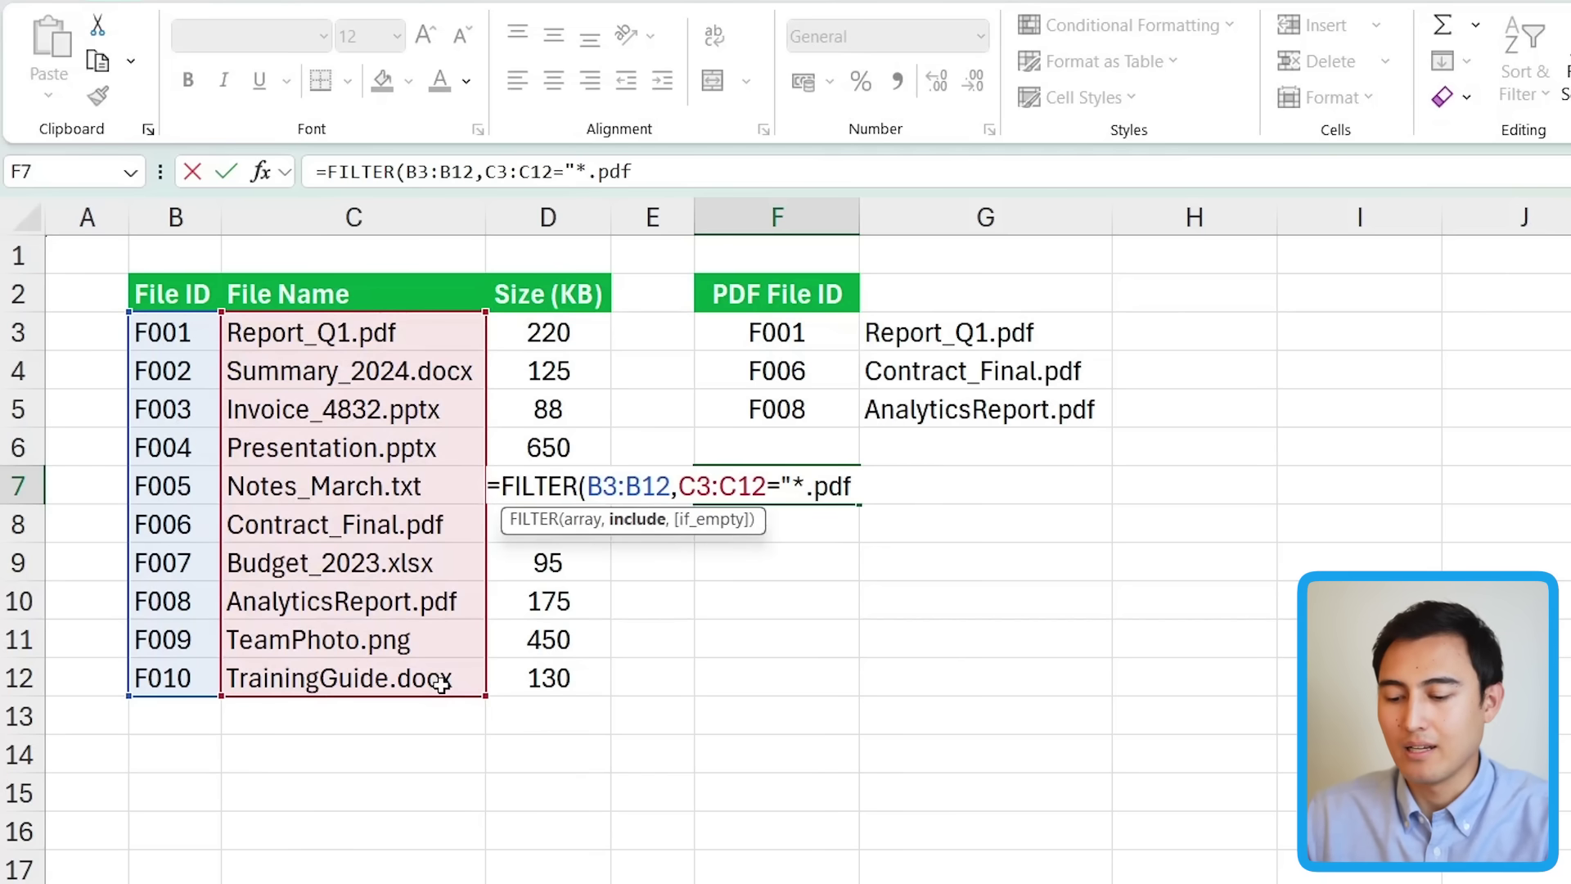
pyautogui.write('")')
pyautogui.press('Return')
pyautogui.click(765, 473)
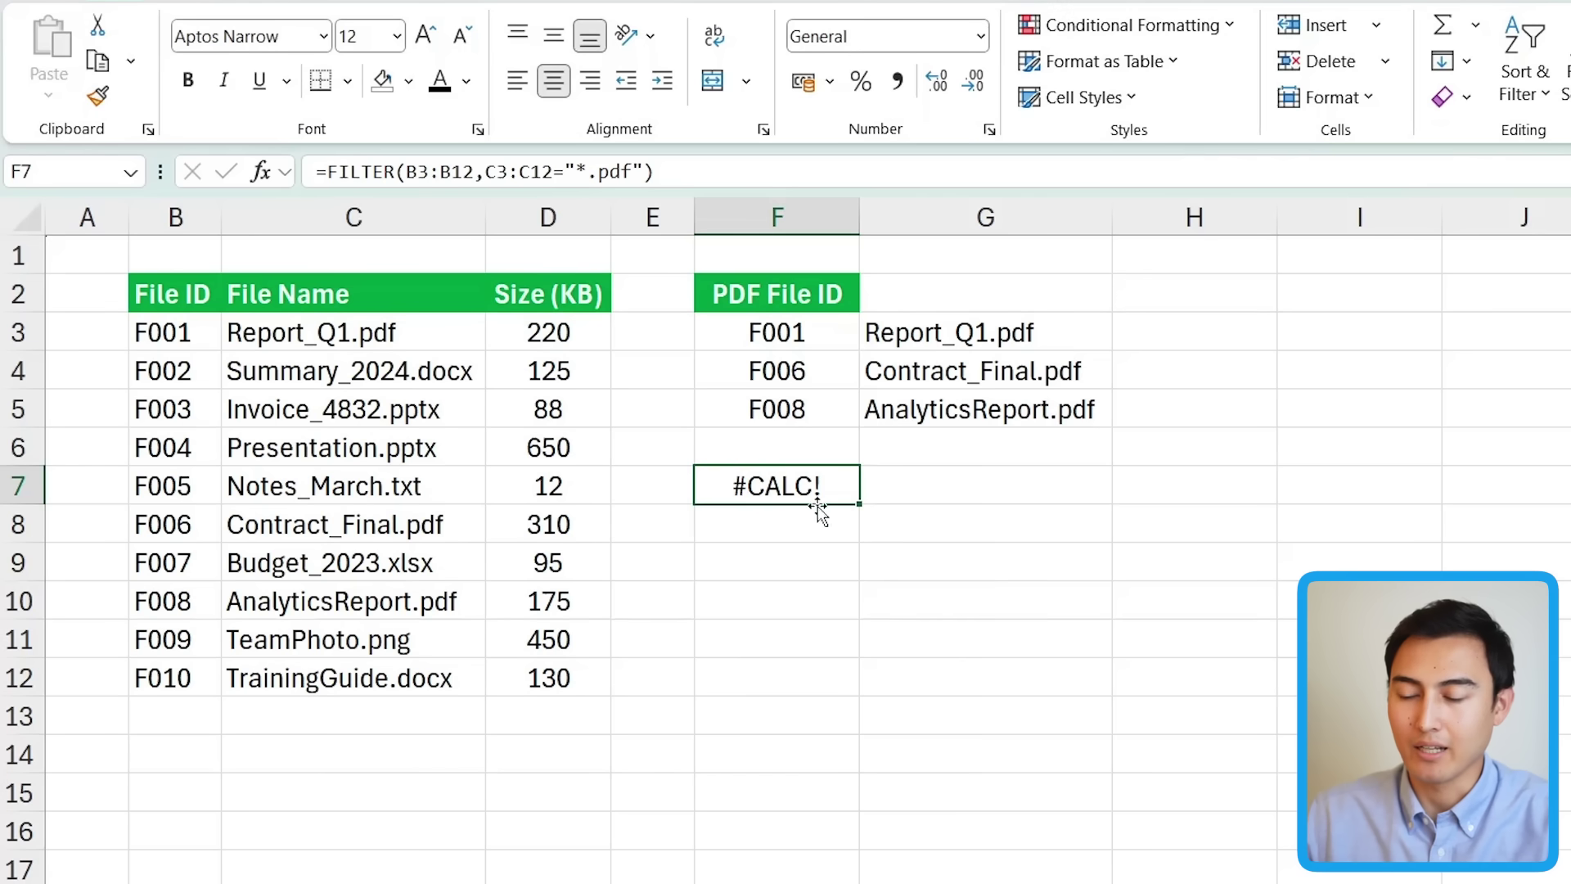
pyautogui.press('Up')
pyautogui.press('Up')
pyautogui.press('Up')
pyautogui.press('Up')
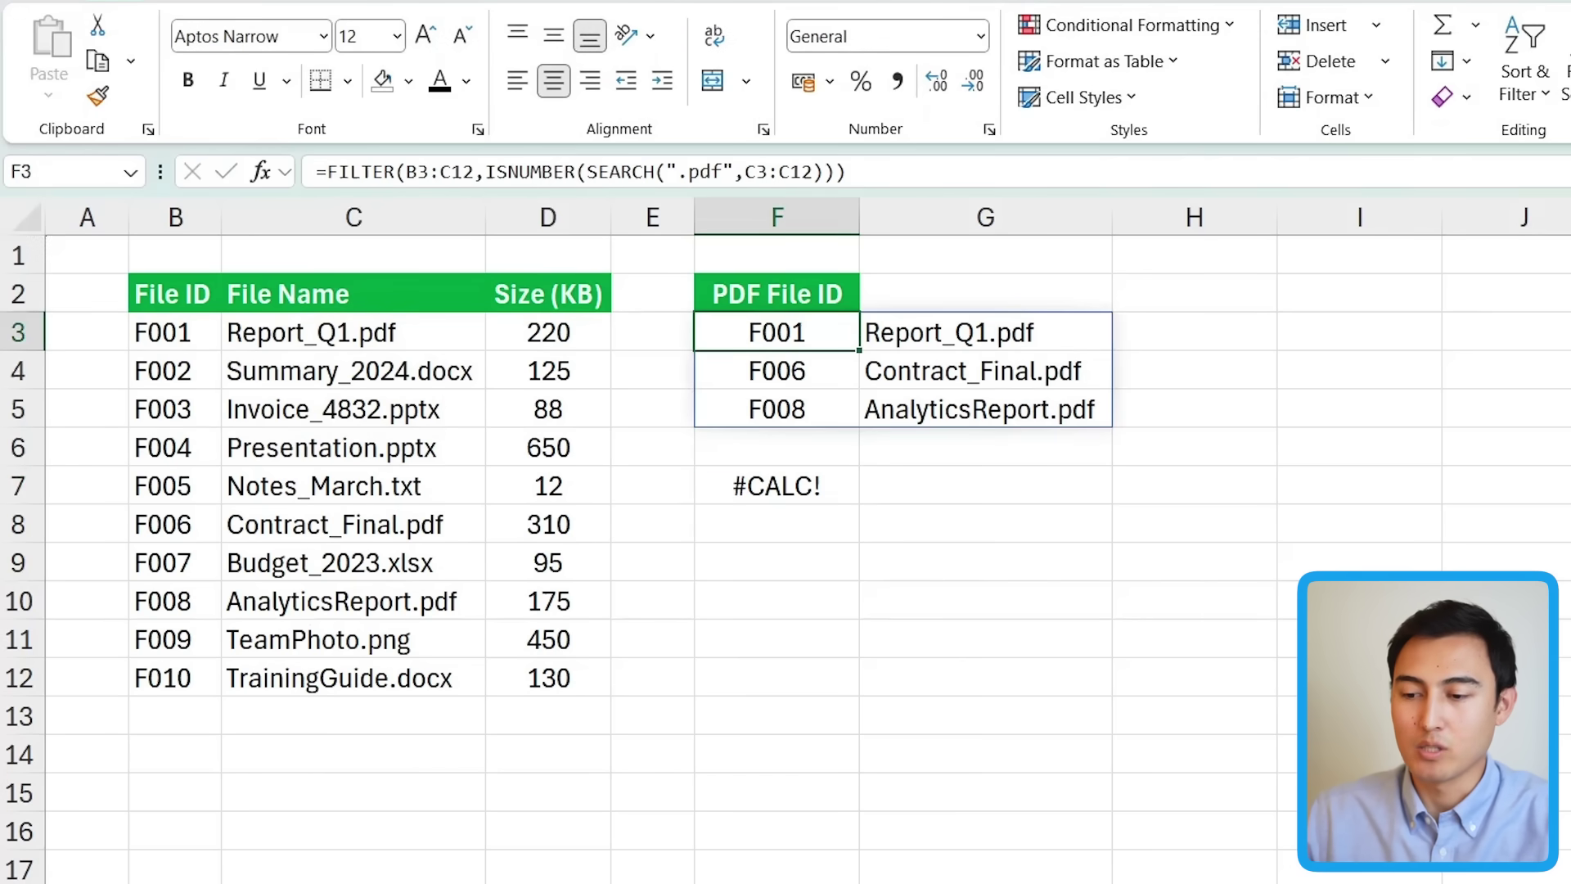